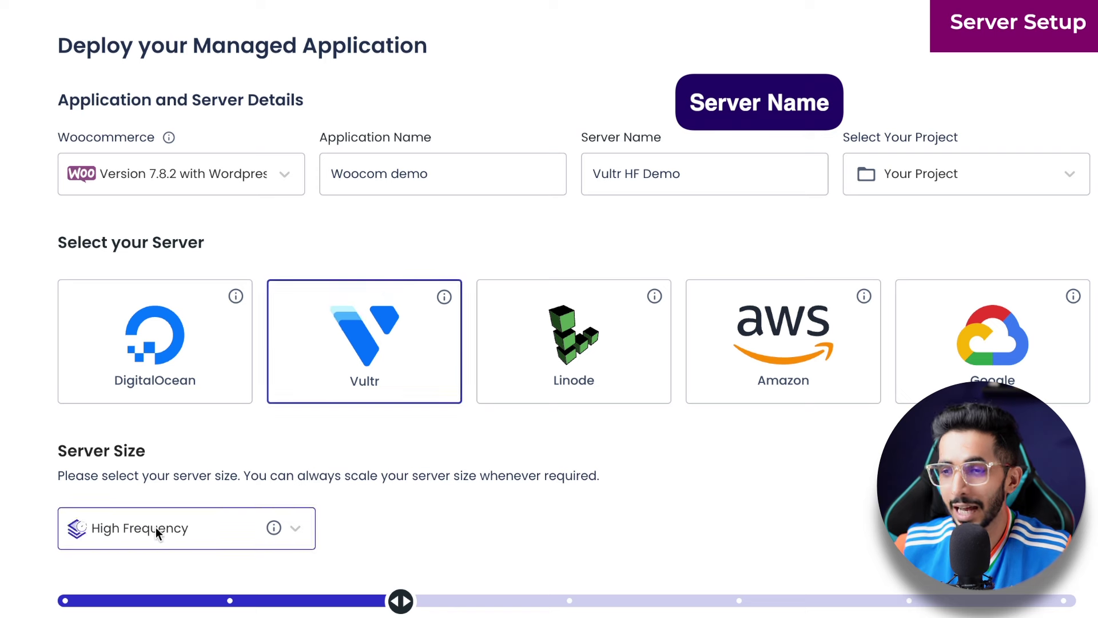
Step: Compare the server size options offered by DigitalOcean, Vultr High Frequency and Linode, ending with Vultr selected
{"action": "mouse_move", "coordinate": [275, 532]}
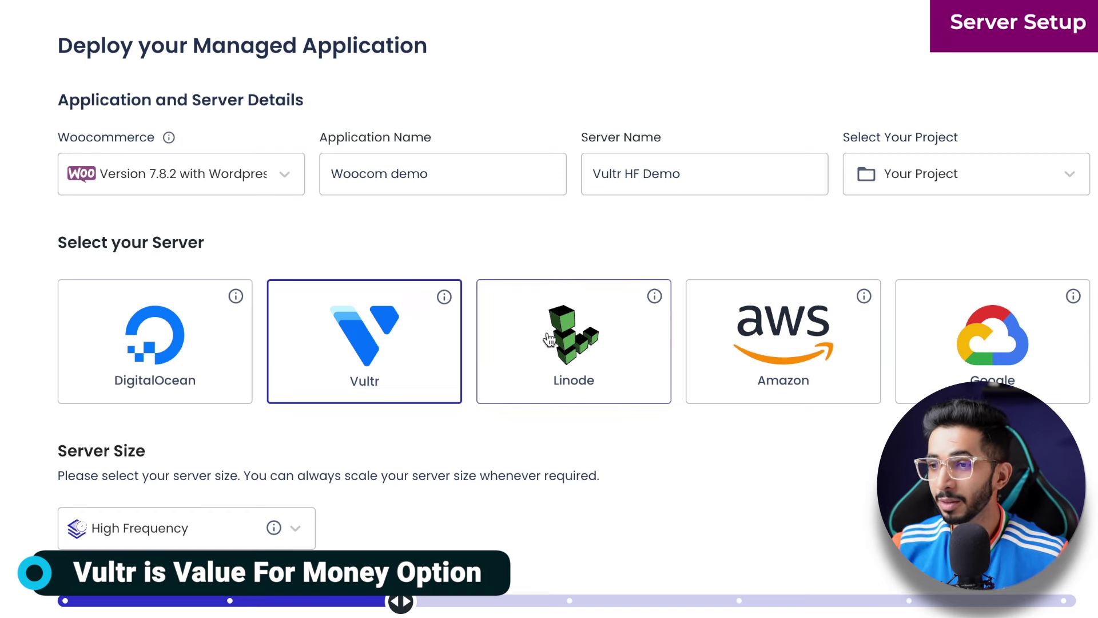
{"action": "left_click", "coordinate": [110, 376]}
{"action": "scroll", "coordinate": [252, 441], "scroll_direction": "down", "scroll_amount": 3}
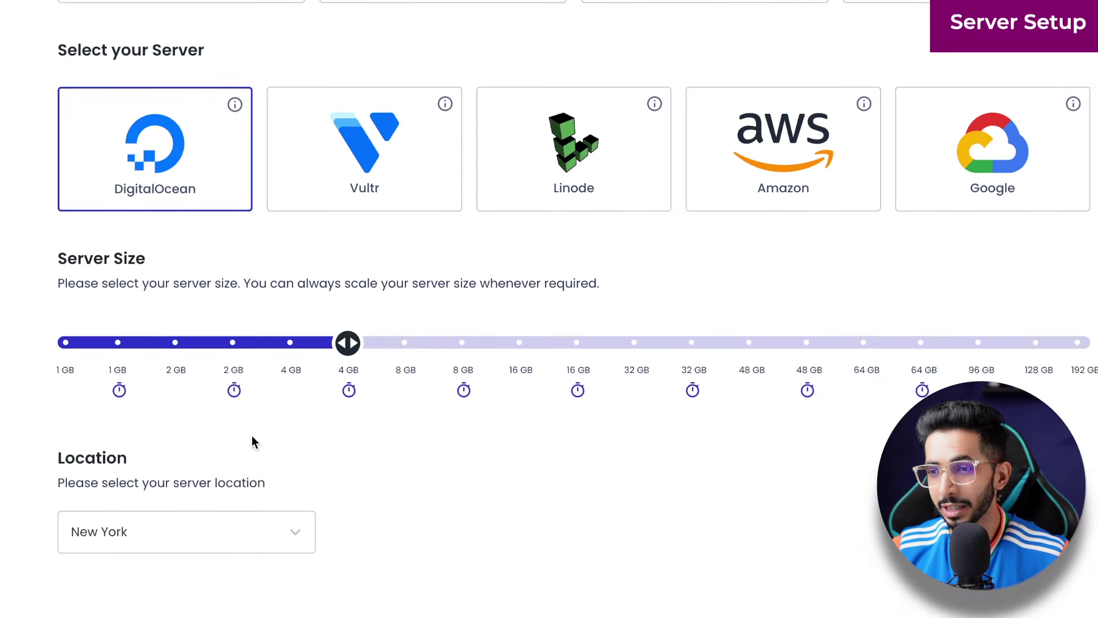
{"action": "mouse_move", "coordinate": [353, 390]}
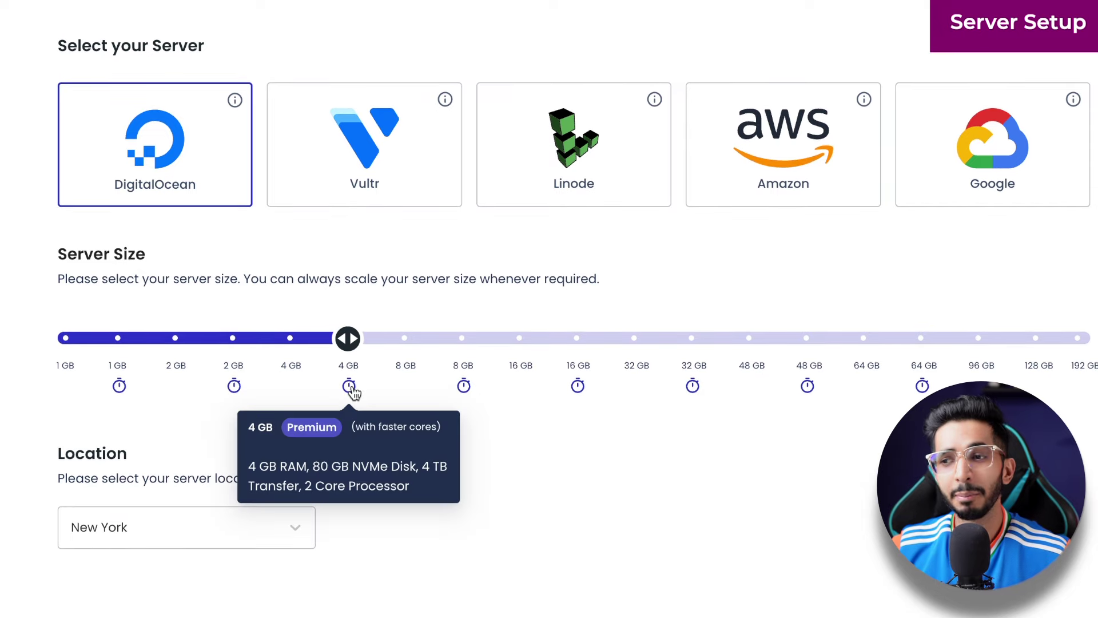
{"action": "left_click", "coordinate": [354, 193]}
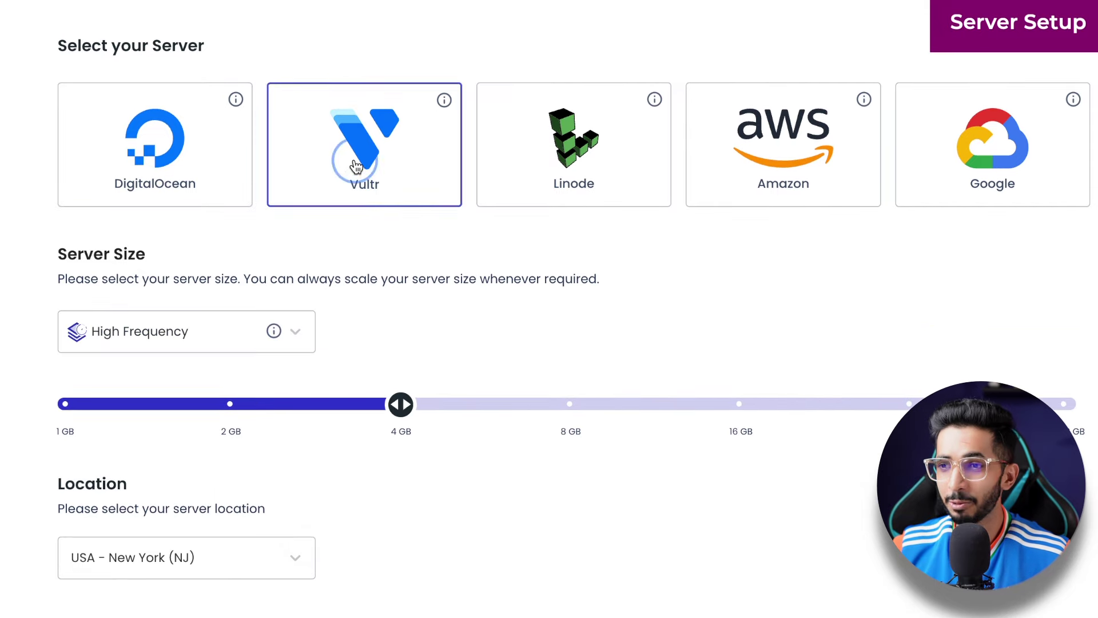
{"action": "mouse_move", "coordinate": [271, 332]}
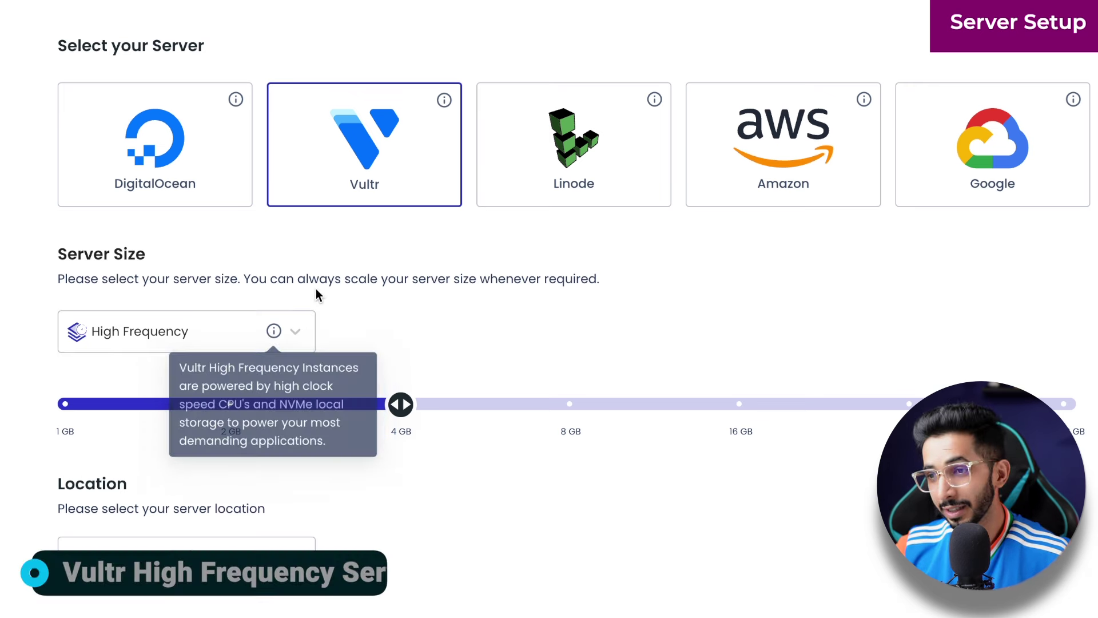
{"action": "left_click_drag", "start_coordinate": [327, 280], "coordinate": [374, 280]}
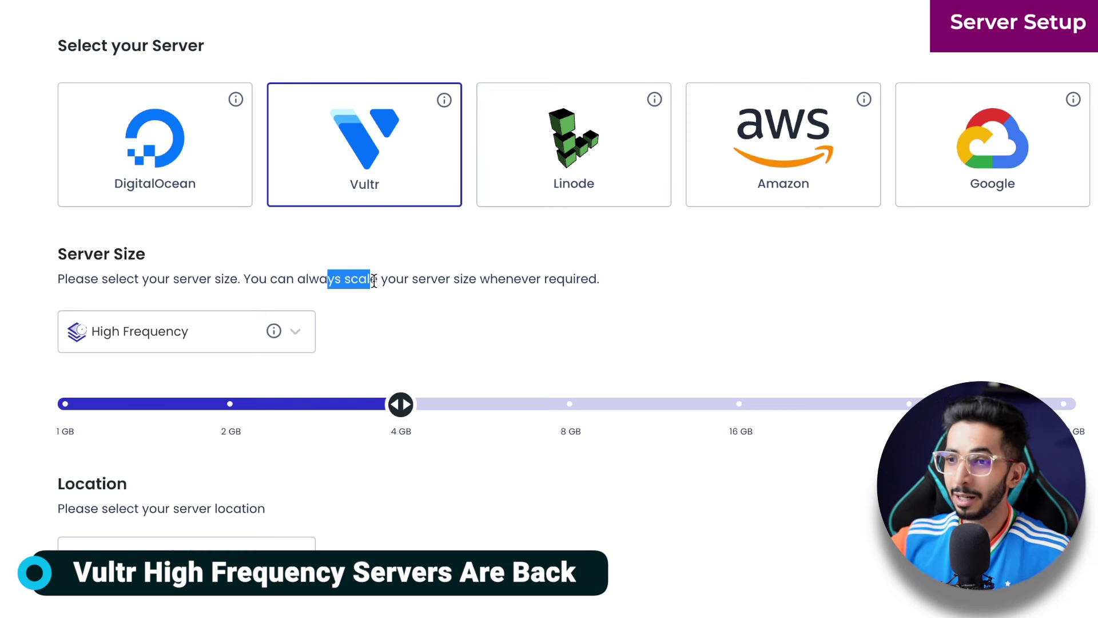
{"action": "left_click", "coordinate": [570, 144]}
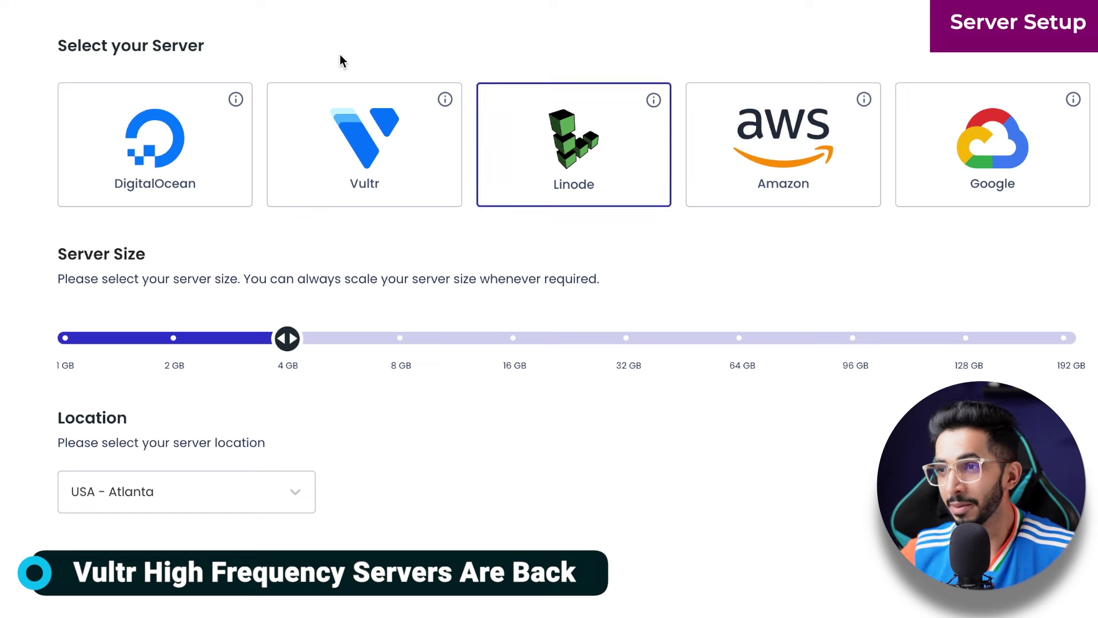
{"action": "left_click", "coordinate": [368, 118]}
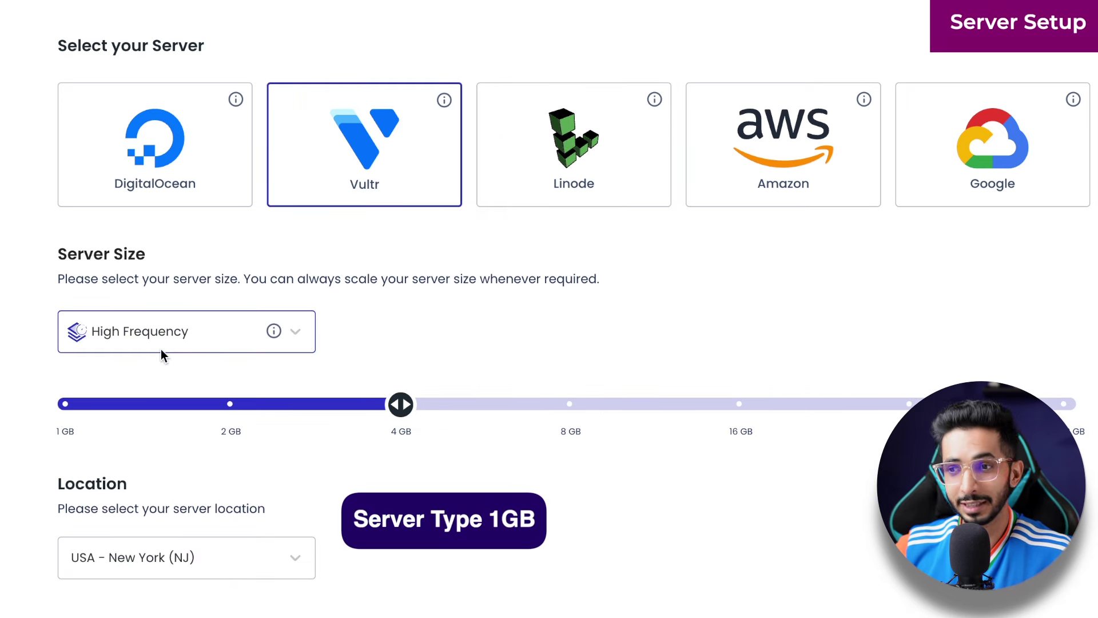
Step: Set the Vultr High Frequency server size to 1 GB and its location to USA - New York (NJ)
{"action": "left_click", "coordinate": [66, 411]}
{"action": "scroll", "coordinate": [15, 437], "scroll_direction": "down", "scroll_amount": 3}
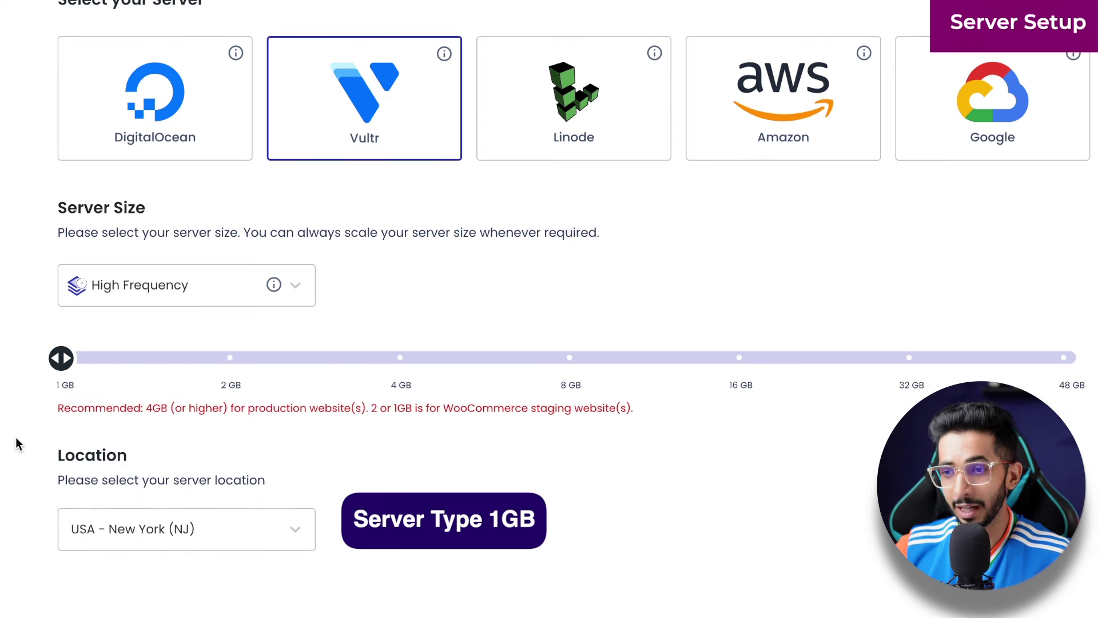
{"action": "left_click", "coordinate": [211, 421]}
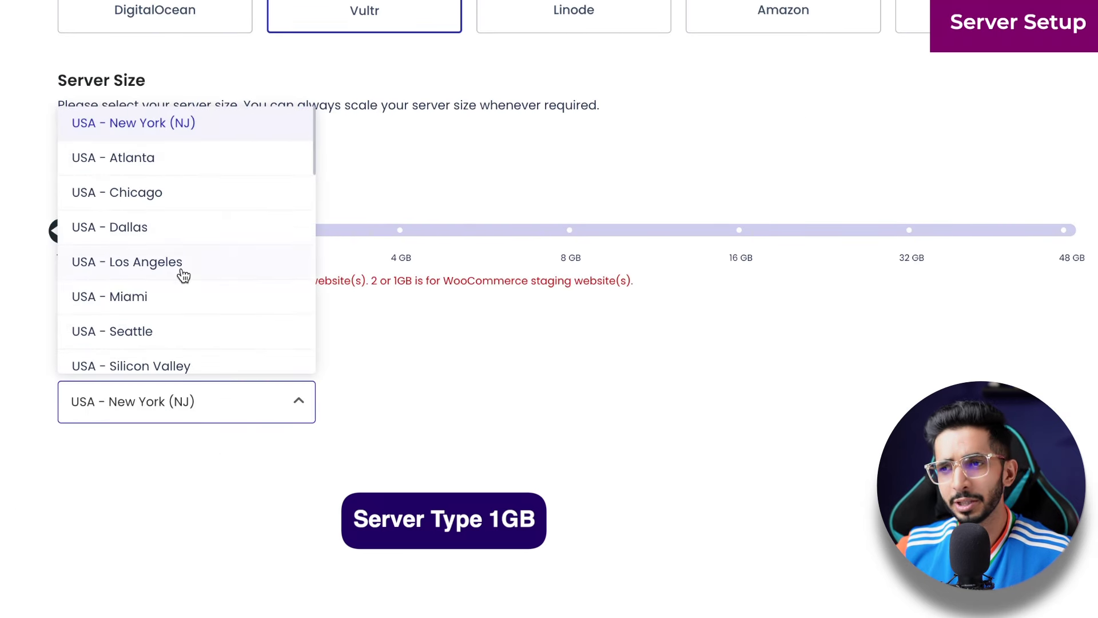
{"action": "scroll", "coordinate": [182, 273], "scroll_direction": "down", "scroll_amount": 3}
{"action": "scroll", "coordinate": [183, 276], "scroll_direction": "down", "scroll_amount": 5}
{"action": "scroll", "coordinate": [177, 284], "scroll_direction": "up", "scroll_amount": 3}
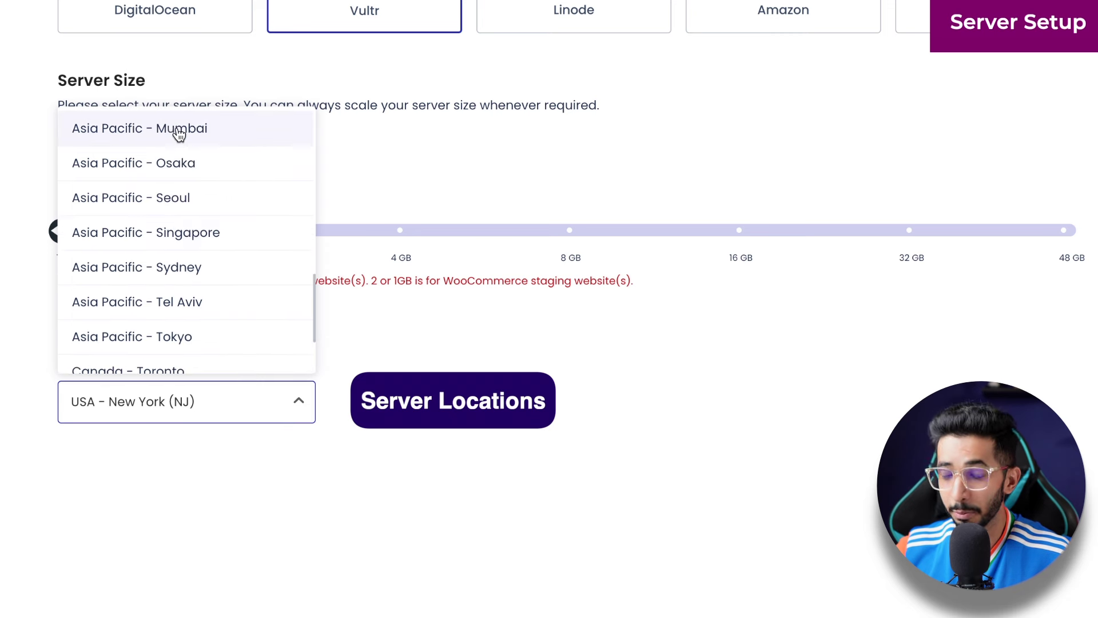
{"action": "scroll", "coordinate": [177, 135], "scroll_direction": "up", "scroll_amount": 5}
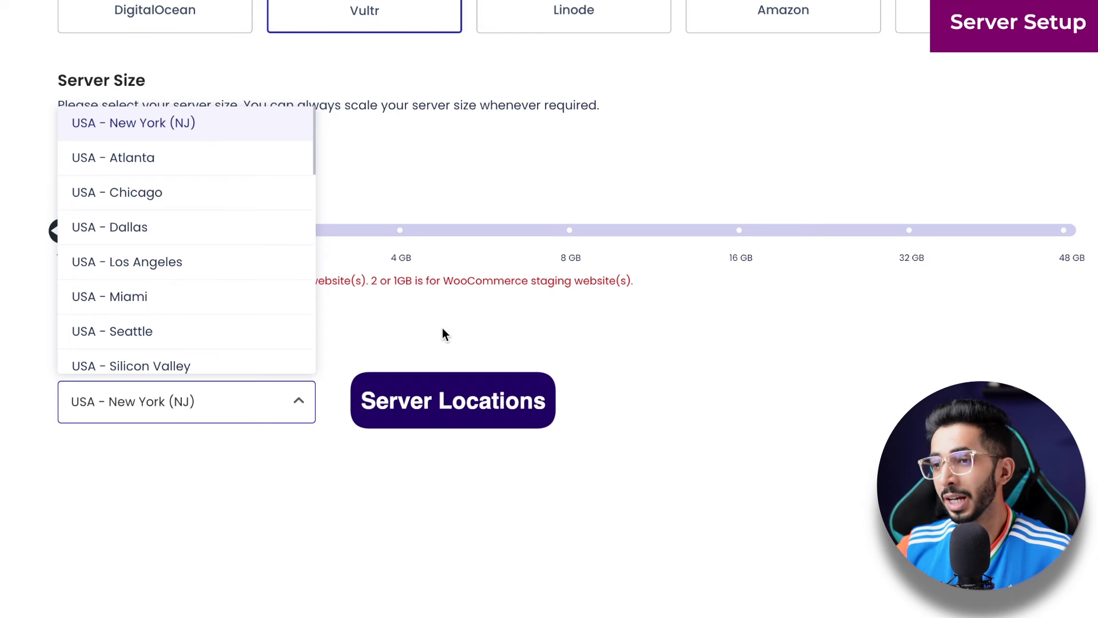
{"action": "left_click", "coordinate": [460, 390]}
{"action": "left_click", "coordinate": [207, 403]}
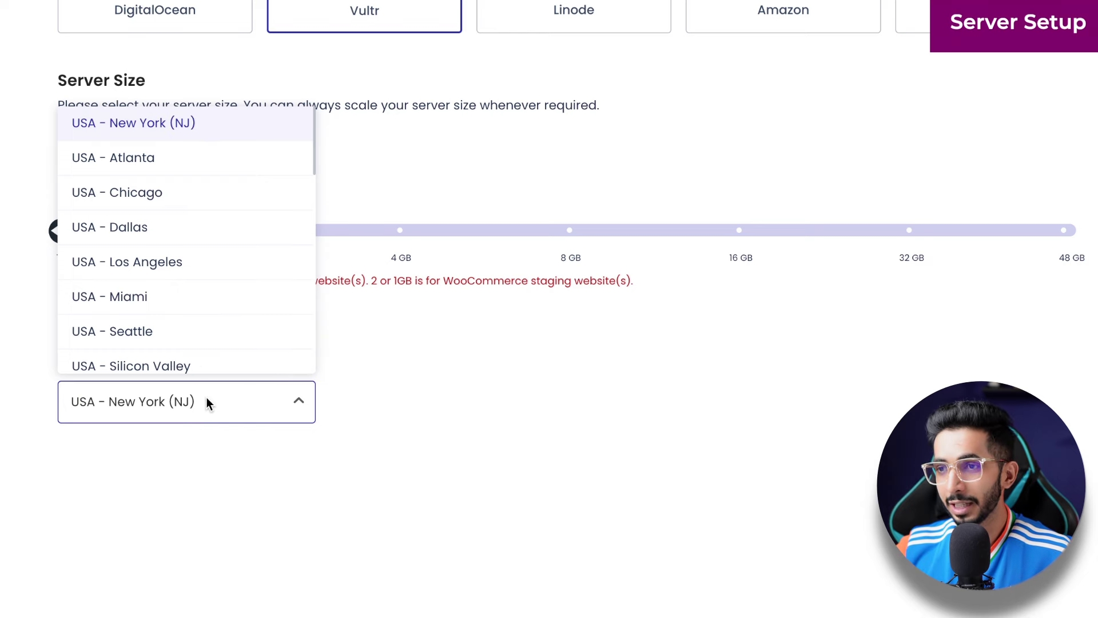
{"action": "left_click", "coordinate": [178, 143]}
Step: Check the monthly pay-as-you-go price and launch the configured server
{"action": "scroll", "coordinate": [438, 332], "scroll_direction": "down", "scroll_amount": 3}
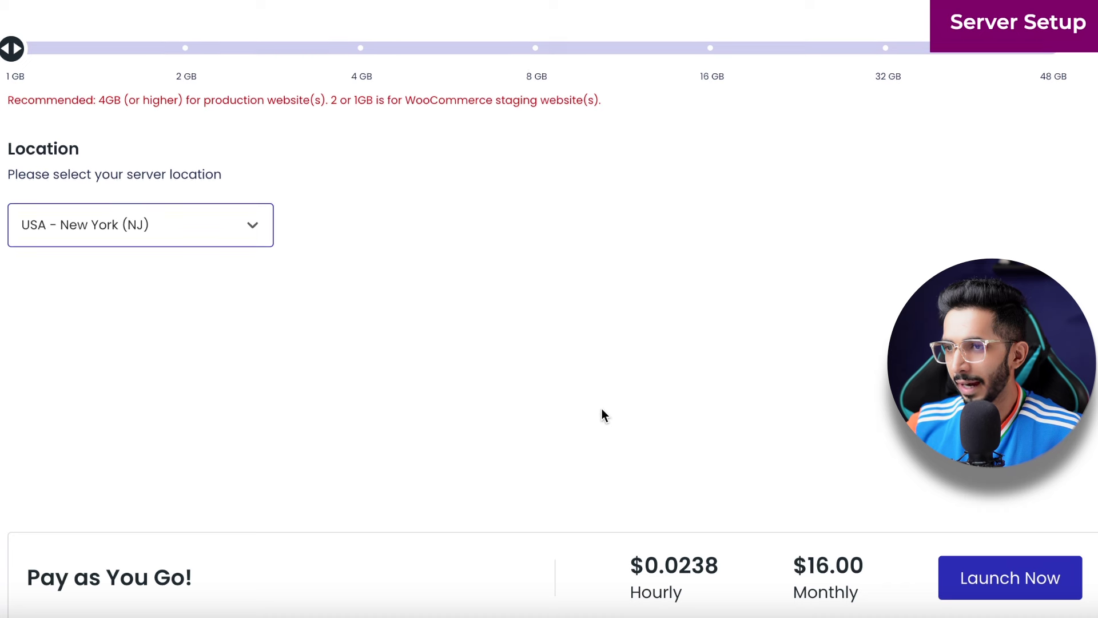
{"action": "left_click_drag", "start_coordinate": [787, 558], "coordinate": [870, 565]}
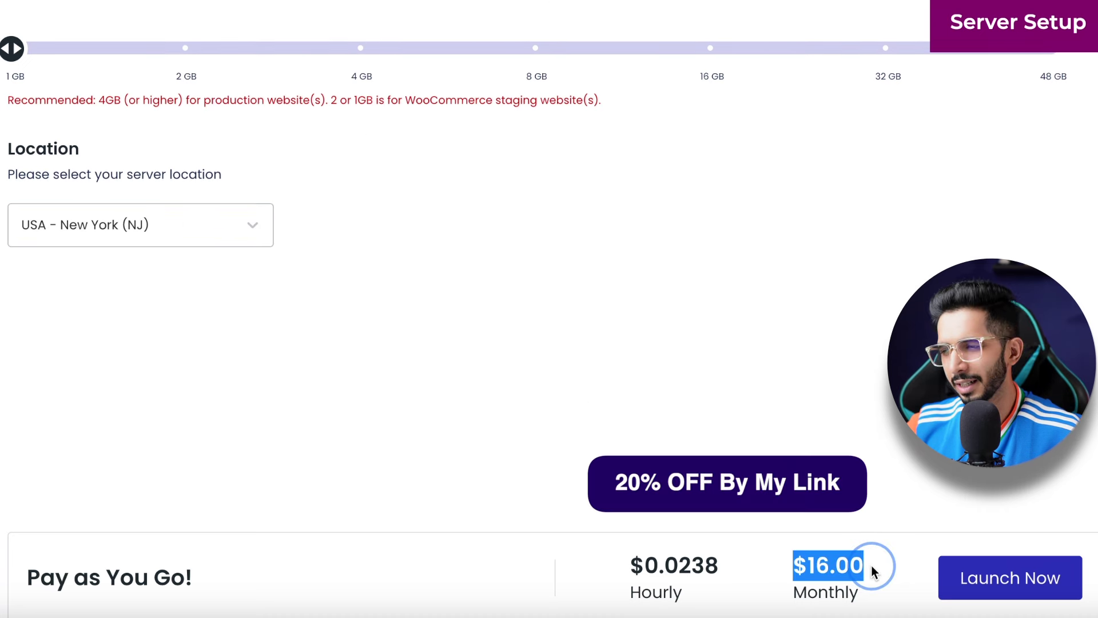
{"action": "left_click", "coordinate": [873, 431]}
{"action": "scroll", "coordinate": [870, 432], "scroll_direction": "up", "scroll_amount": 1}
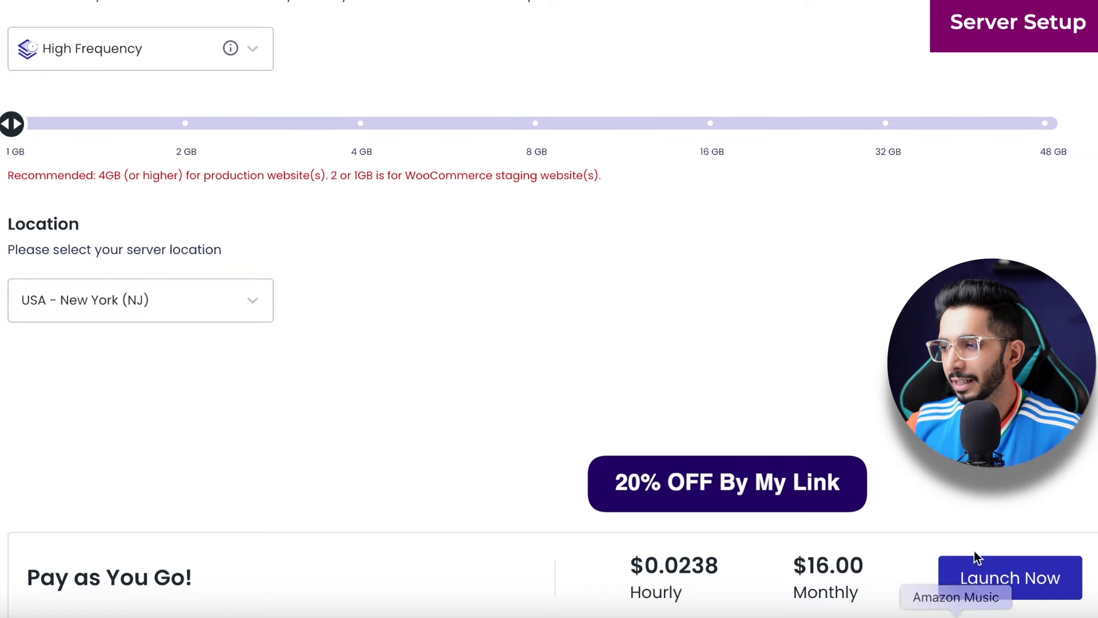
{"action": "left_click", "coordinate": [963, 577]}
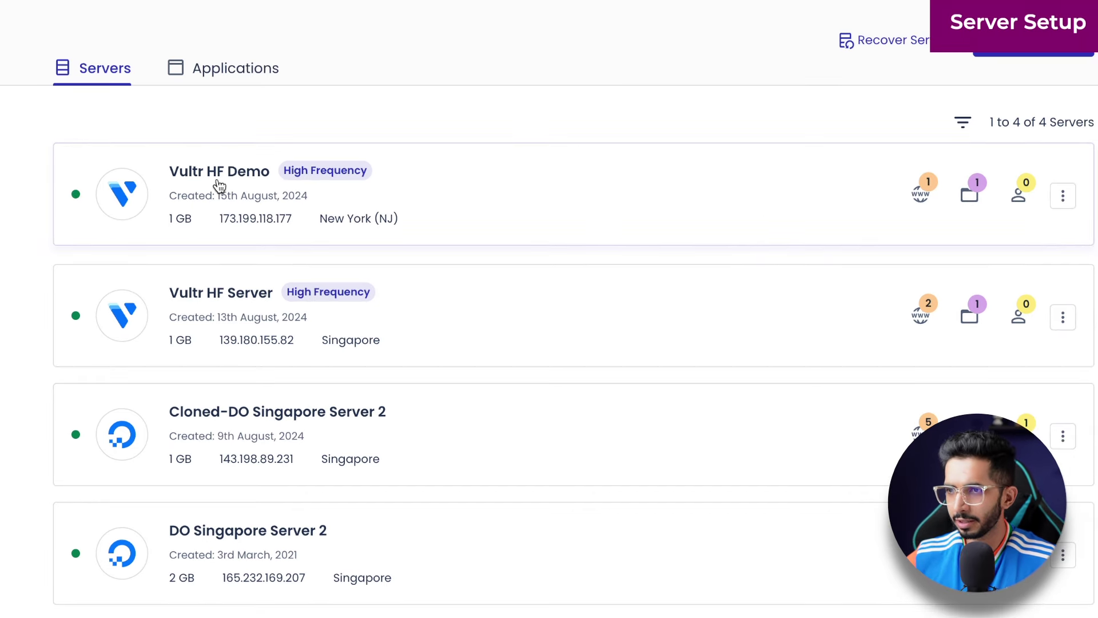
Step: Open the Woocom demo application on the Vultr HF Demo server and view its access details
{"action": "left_click", "coordinate": [917, 200]}
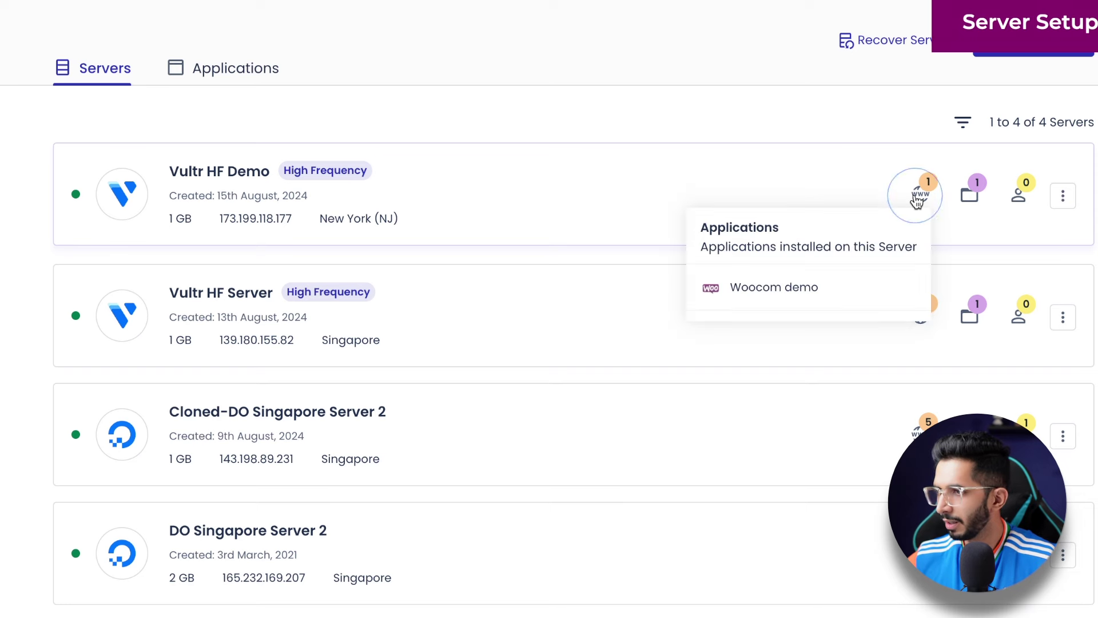
{"action": "left_click", "coordinate": [781, 291]}
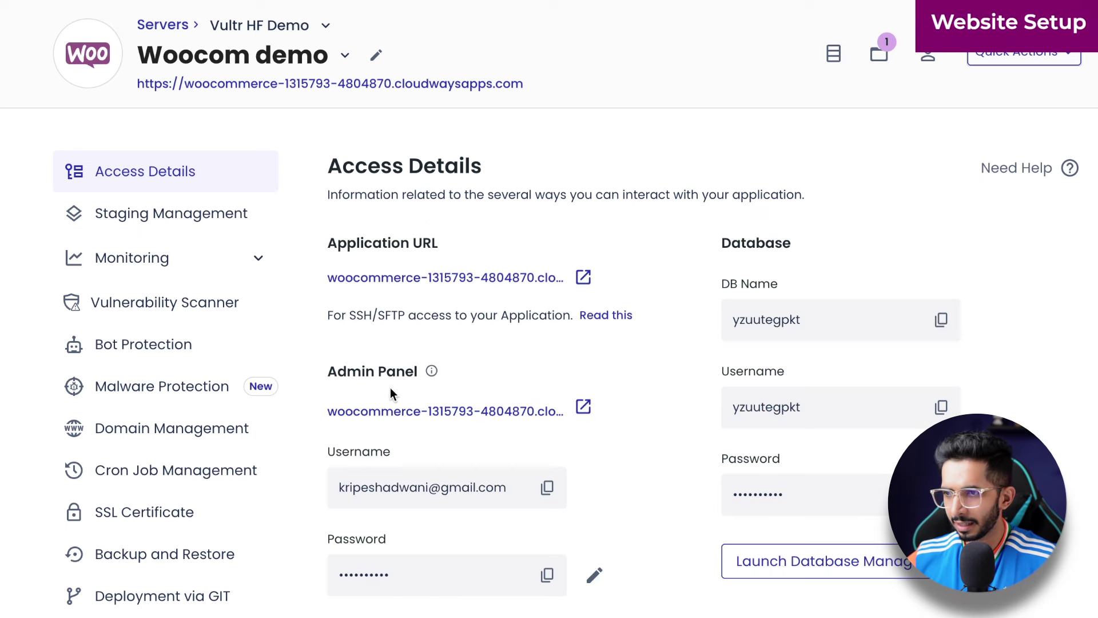
{"action": "scroll", "coordinate": [390, 387], "scroll_direction": "down", "scroll_amount": 1}
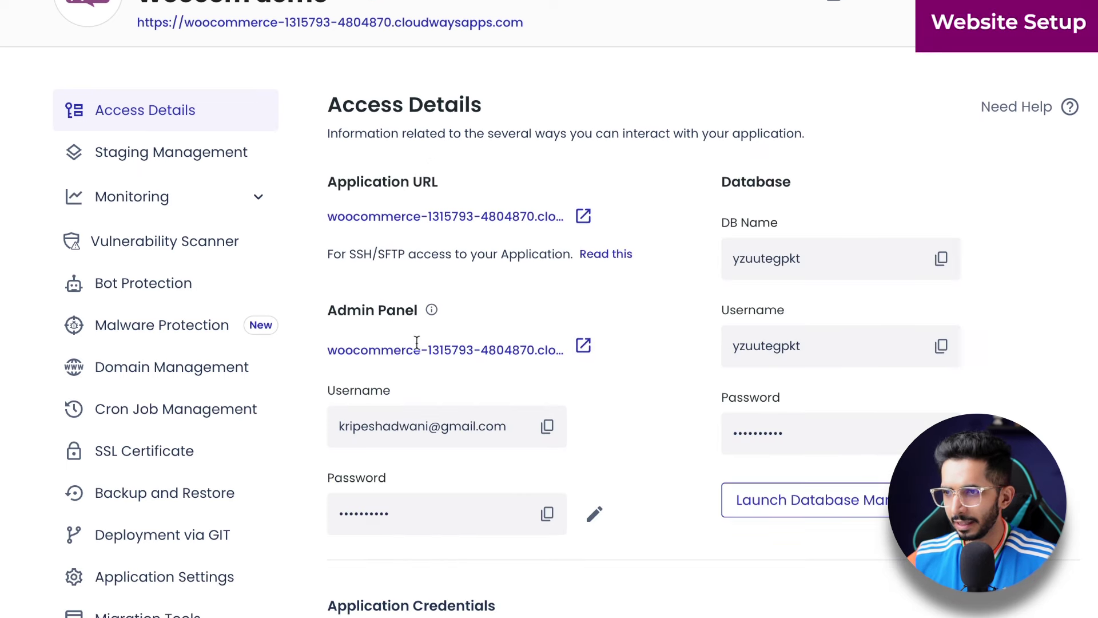
{"action": "scroll", "coordinate": [418, 380], "scroll_direction": "down", "scroll_amount": 1}
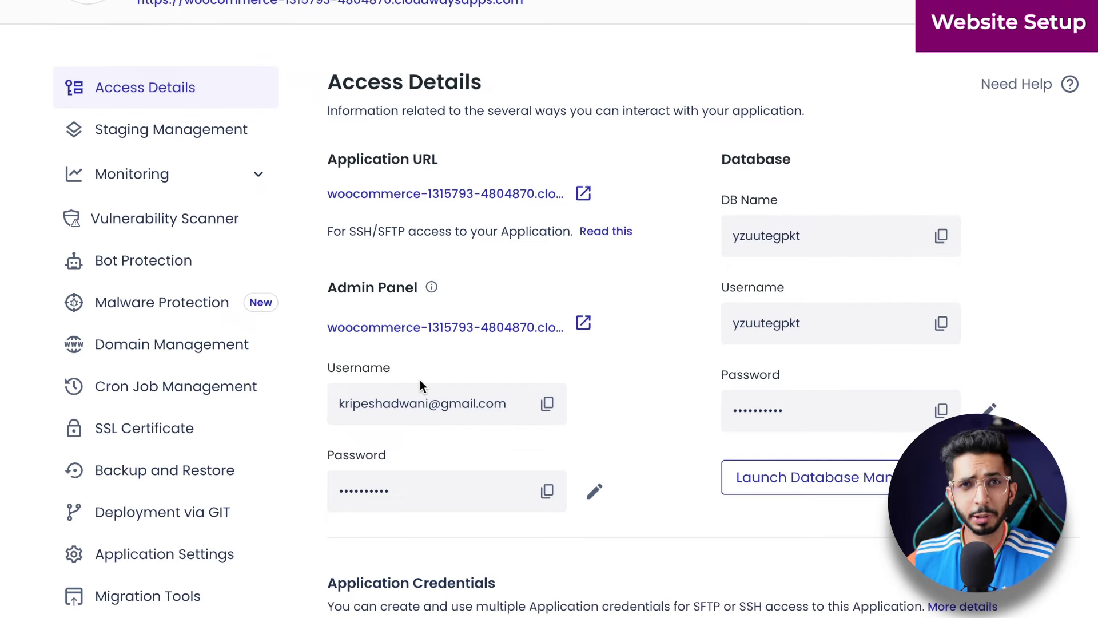
{"action": "scroll", "coordinate": [420, 386], "scroll_direction": "down", "scroll_amount": 1}
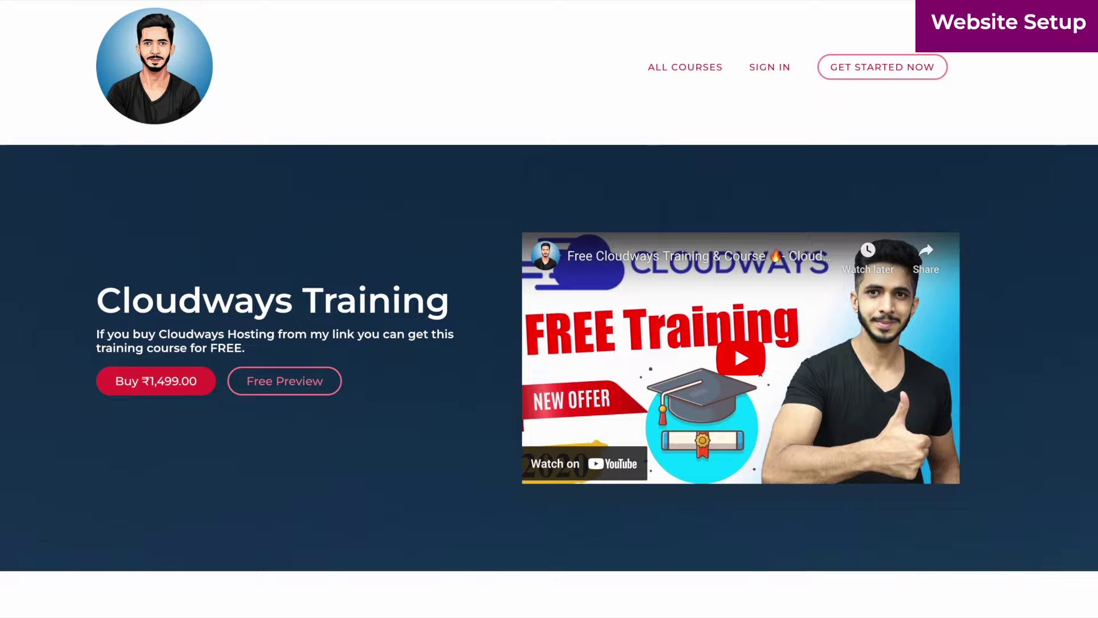
{"action": "scroll", "coordinate": [549, 308], "scroll_direction": "down", "scroll_amount": 7}
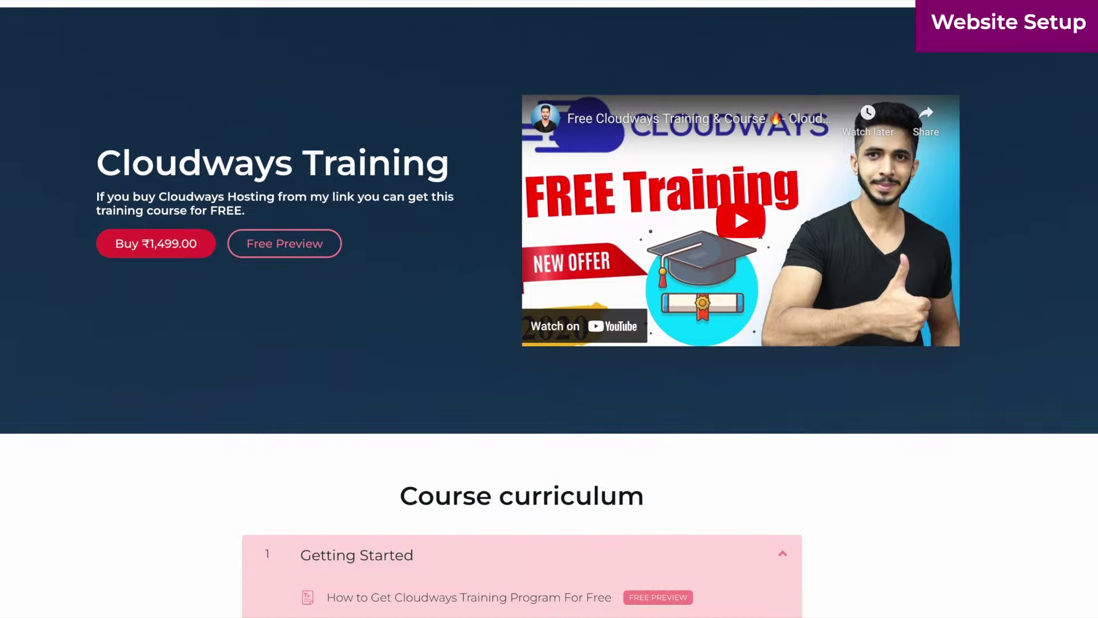
{"action": "scroll", "coordinate": [549, 309], "scroll_direction": "down", "scroll_amount": 4}
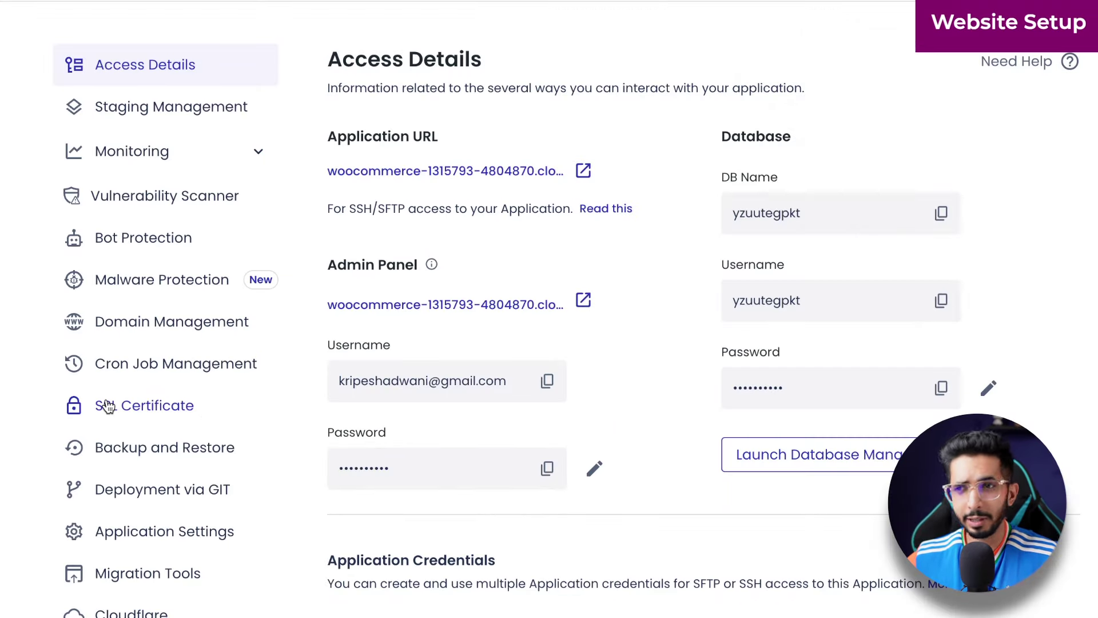
Step: Open the application's WordPress admin panel and log in with the admin username and password copied from its access details
{"action": "scroll", "coordinate": [484, 178], "scroll_direction": "down", "scroll_amount": 1}
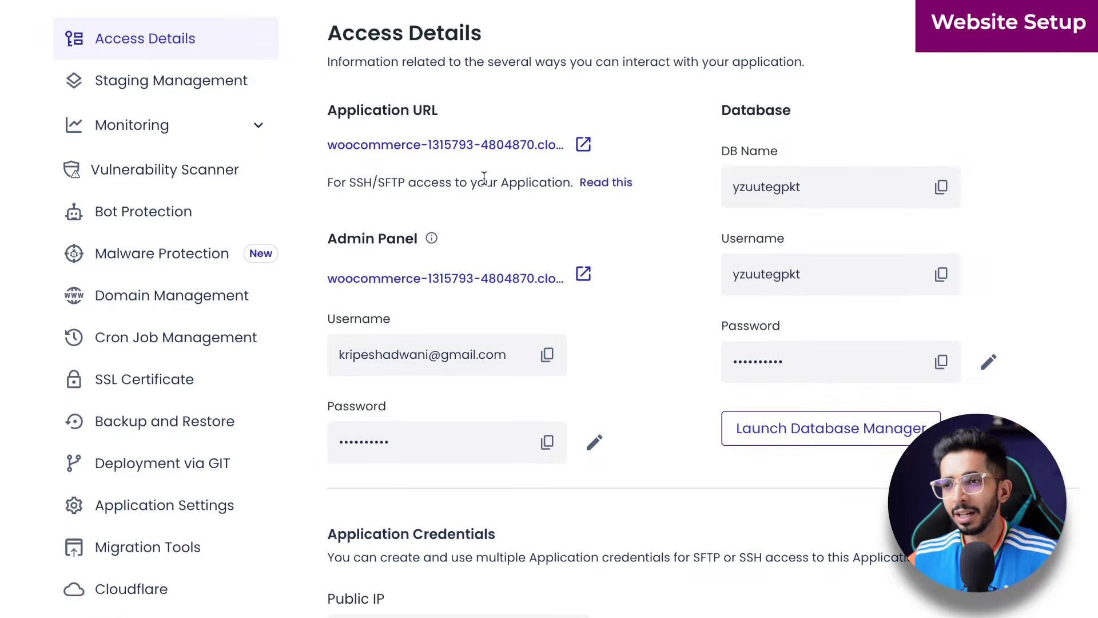
{"action": "scroll", "coordinate": [484, 178], "scroll_direction": "down", "scroll_amount": 1}
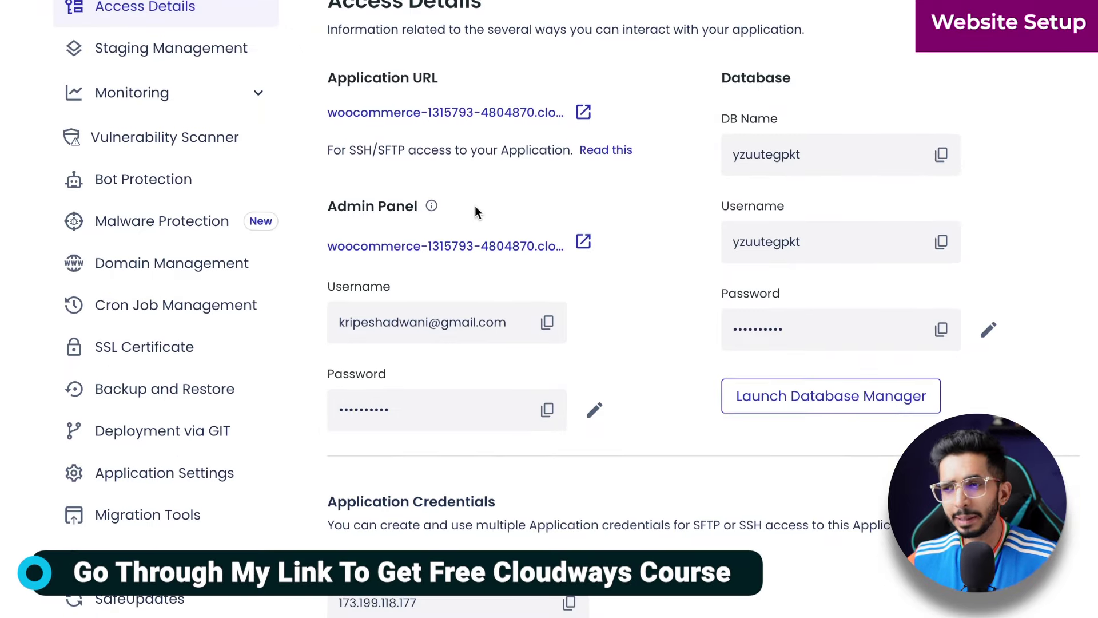
{"action": "scroll", "coordinate": [478, 214], "scroll_direction": "down", "scroll_amount": 1}
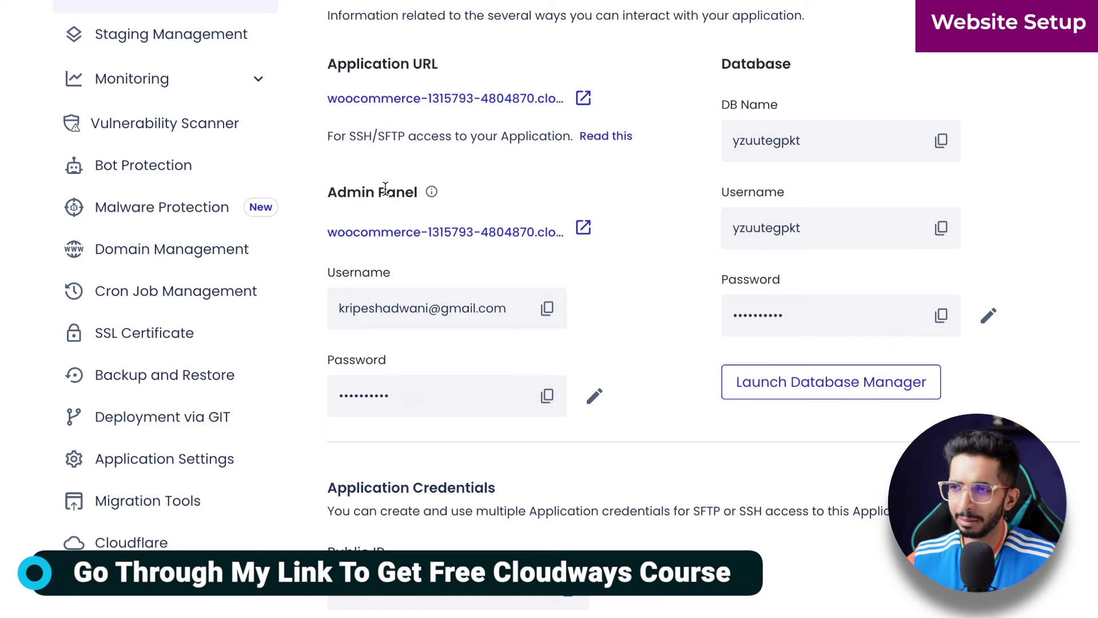
{"action": "left_click", "coordinate": [584, 228]}
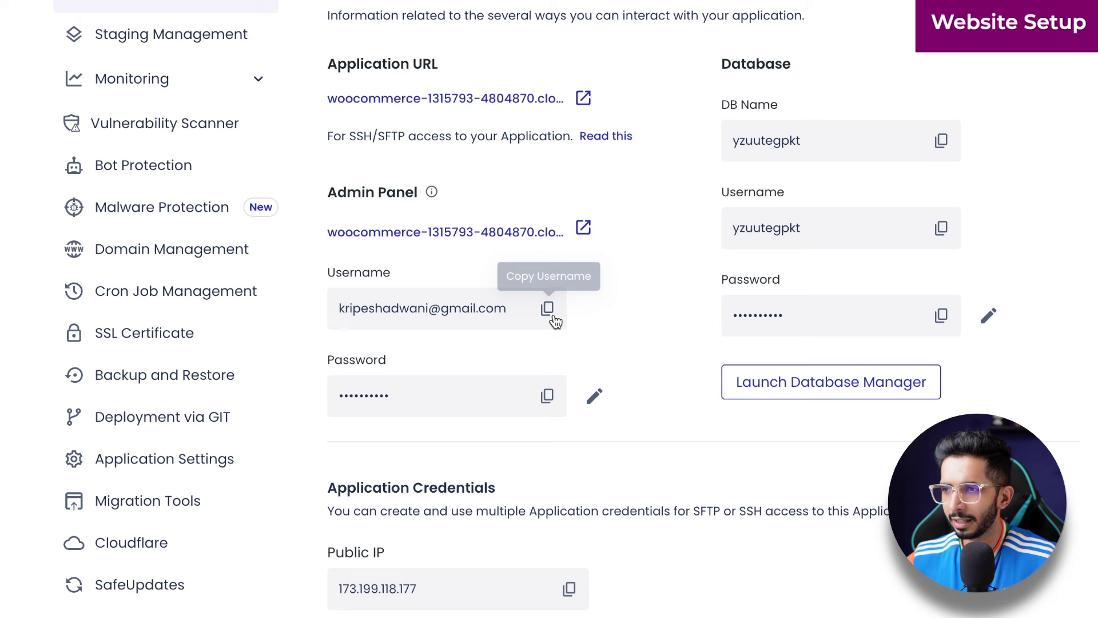
{"action": "left_click", "coordinate": [549, 311]}
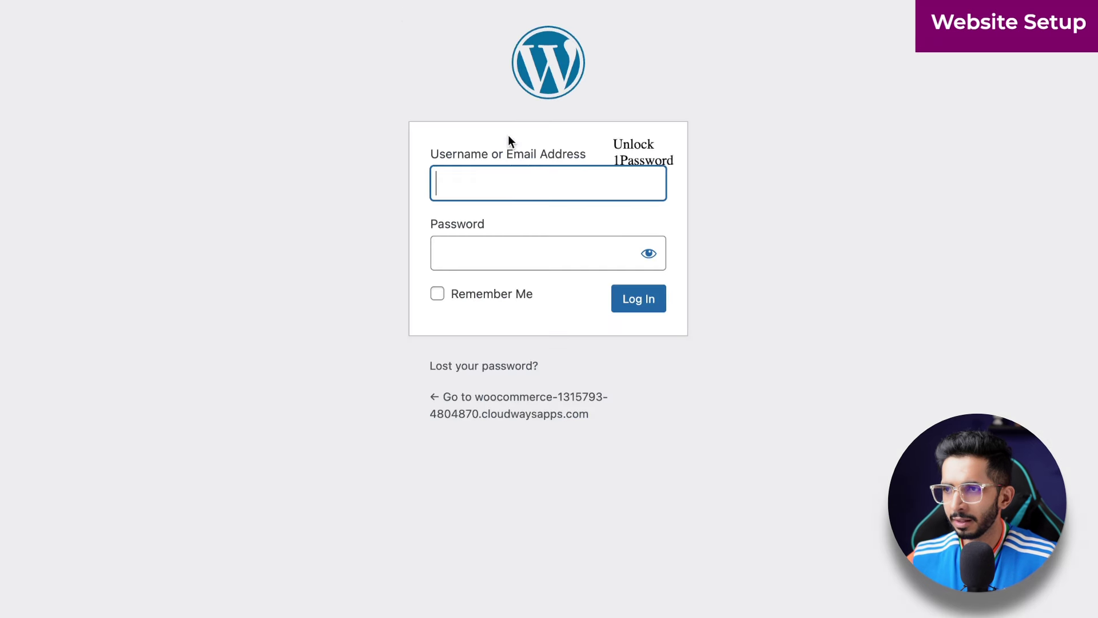
{"action": "left_click", "coordinate": [512, 177]}
{"action": "key", "text": "ctrl+v"}
{"action": "key", "text": "Tab"}
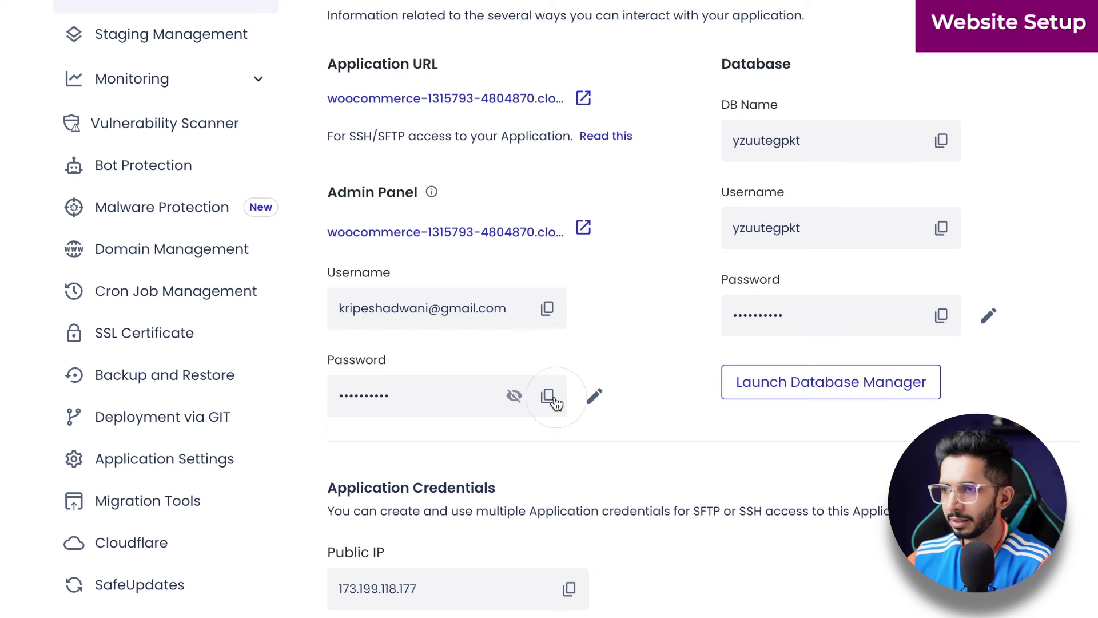
{"action": "left_click", "coordinate": [548, 396]}
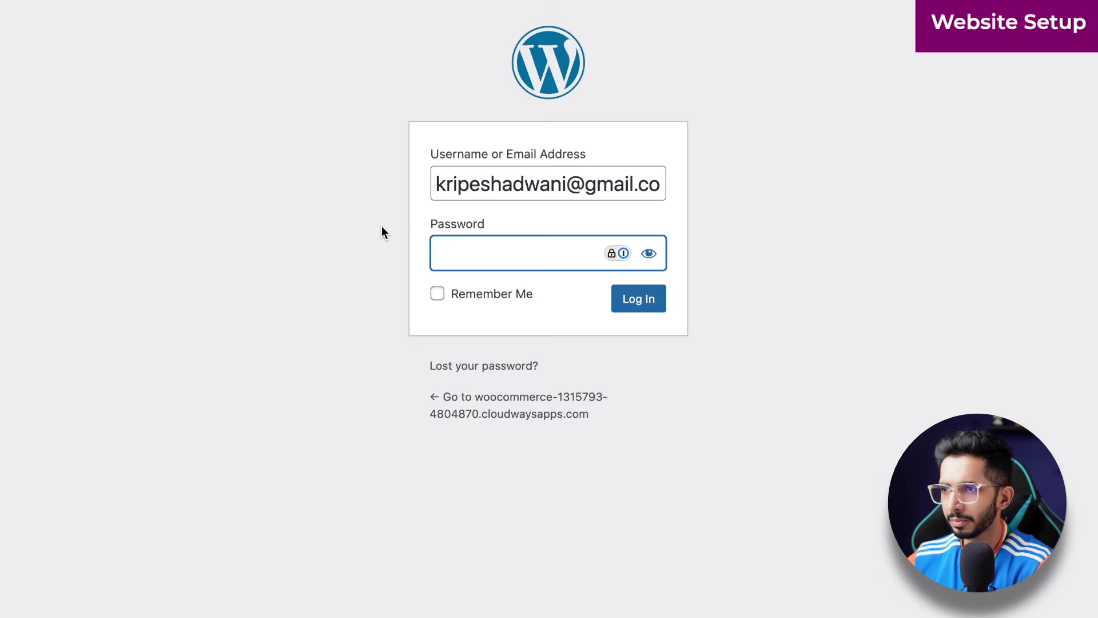
{"action": "left_click", "coordinate": [444, 284]}
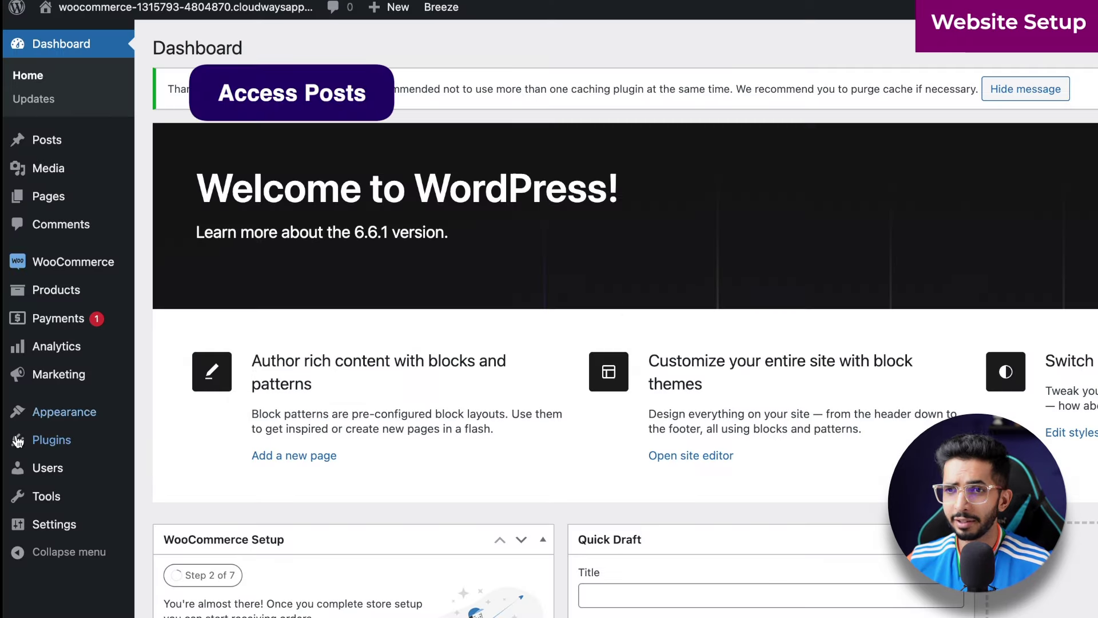
Step: Open the list of all posts in the WordPress dashboard
{"action": "mouse_move", "coordinate": [53, 148]}
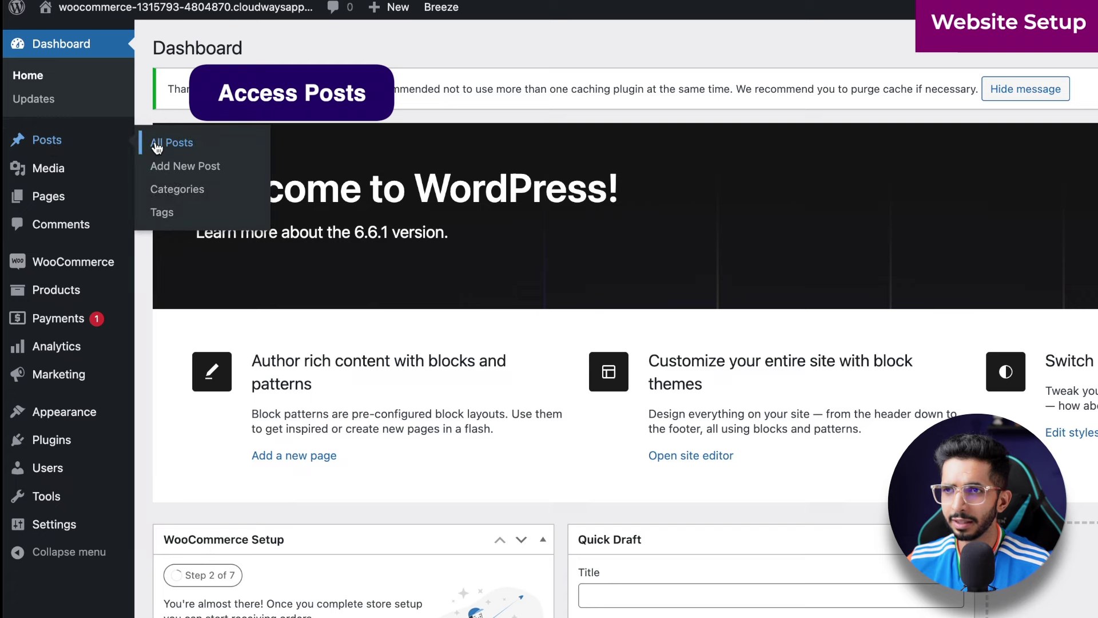
{"action": "mouse_move", "coordinate": [206, 5]}
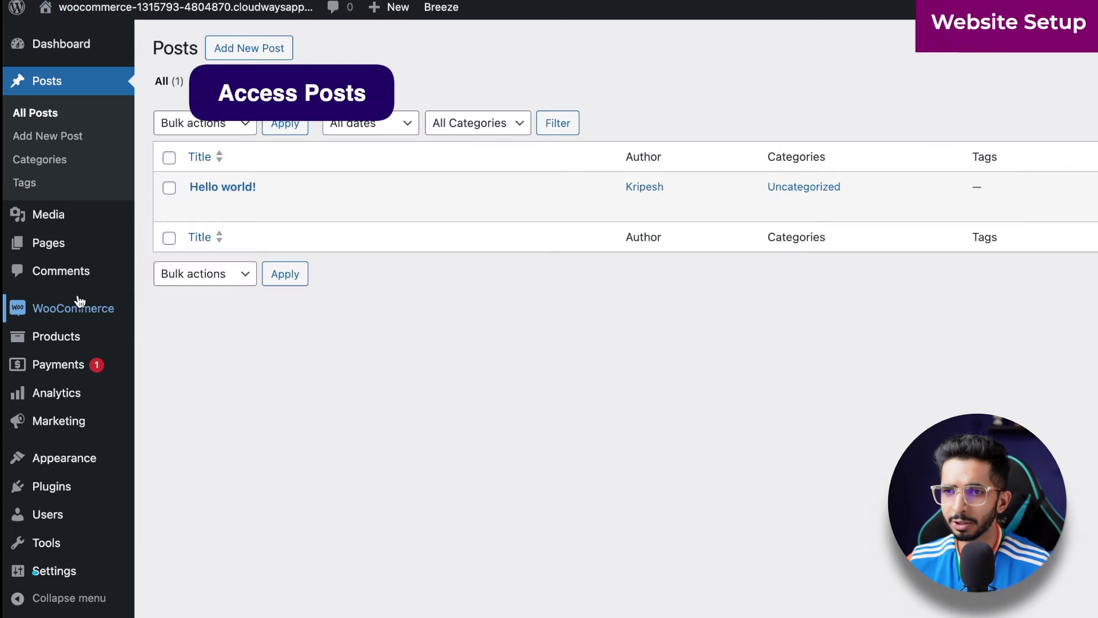
{"action": "mouse_move", "coordinate": [76, 300]}
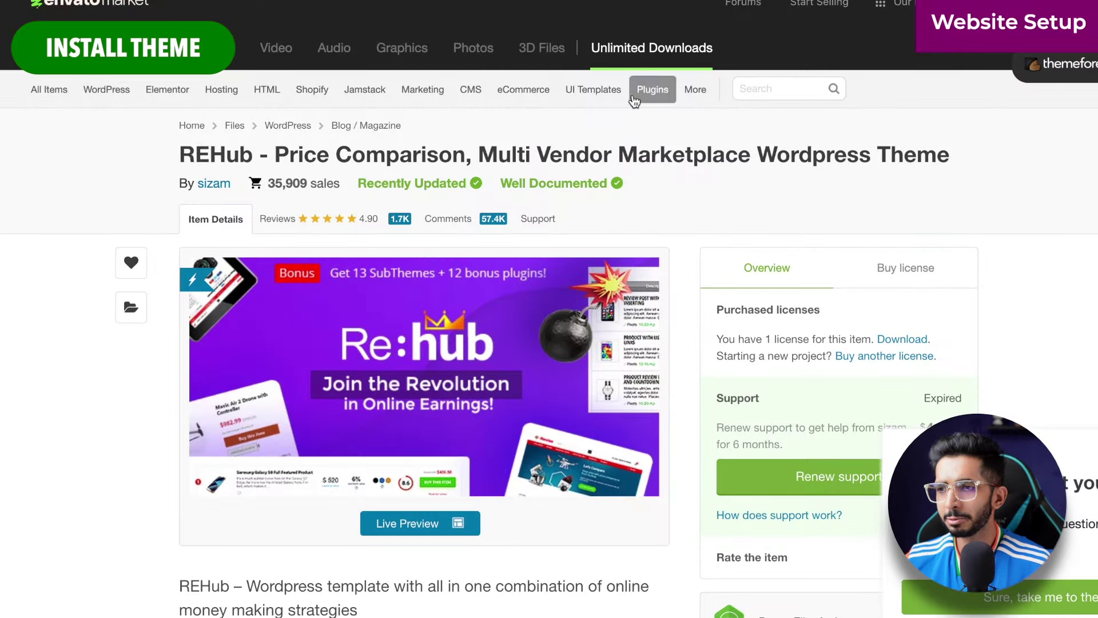
Step: Examine the REHub theme's item page and the ReMart demo store's home page, including its featured categories and blog sections
{"action": "scroll", "coordinate": [449, 307], "scroll_direction": "down", "scroll_amount": 1}
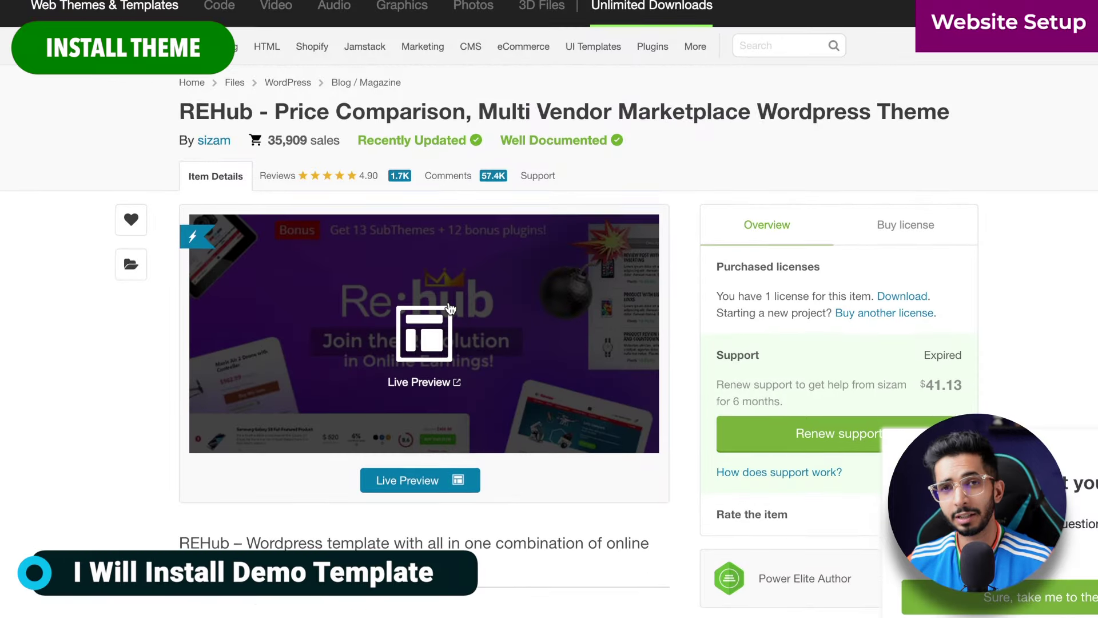
{"action": "scroll", "coordinate": [450, 308], "scroll_direction": "down", "scroll_amount": 1}
{"action": "scroll", "coordinate": [550, 309], "scroll_direction": "down", "scroll_amount": 2}
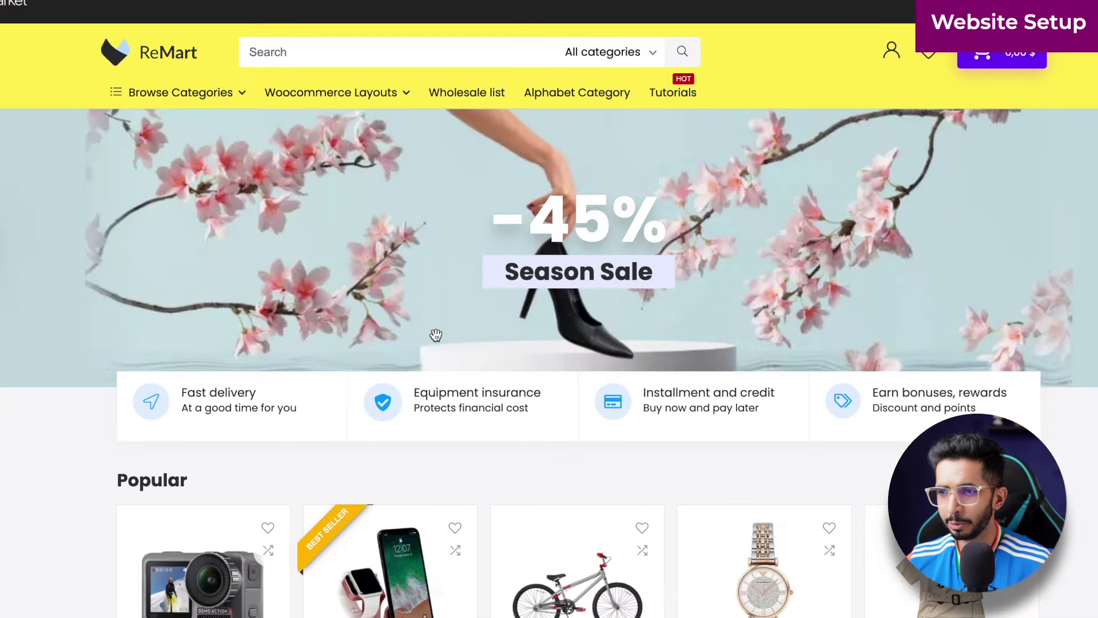
{"action": "scroll", "coordinate": [436, 335], "scroll_direction": "down", "scroll_amount": 10}
{"action": "scroll", "coordinate": [436, 338], "scroll_direction": "down", "scroll_amount": 7}
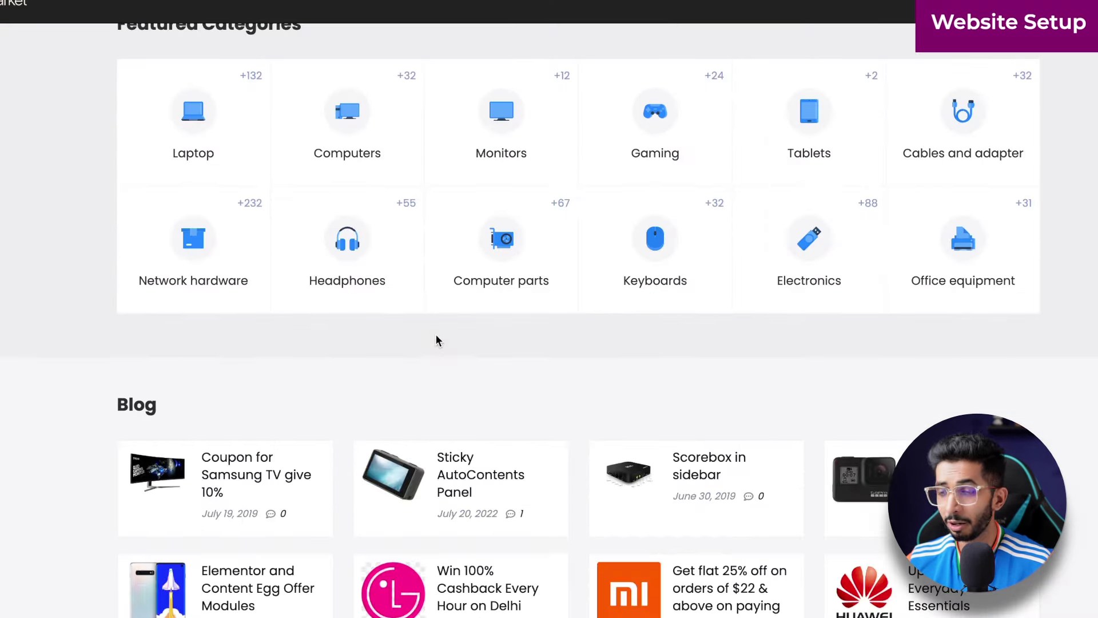
{"action": "scroll", "coordinate": [436, 340], "scroll_direction": "up", "scroll_amount": 15}
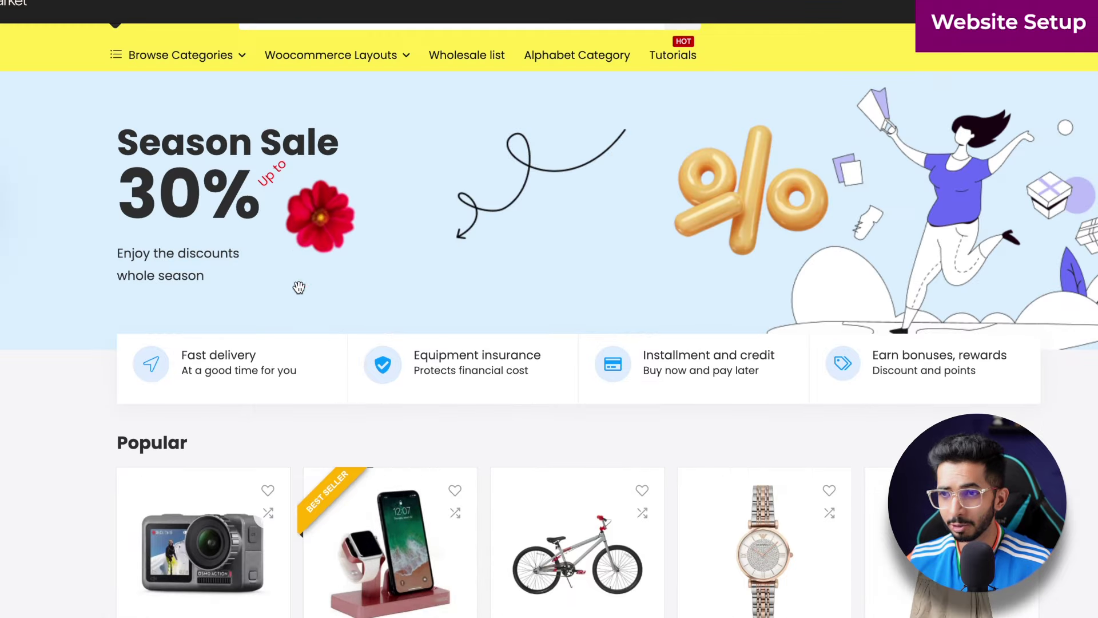
{"action": "scroll", "coordinate": [375, 424], "scroll_direction": "up", "scroll_amount": 1}
{"action": "scroll", "coordinate": [338, 289], "scroll_direction": "down", "scroll_amount": 5}
Step: Open the Charging Dock Stand Station product in the demo store, add it to the comparison and review its description
{"action": "left_click", "coordinate": [362, 366]}
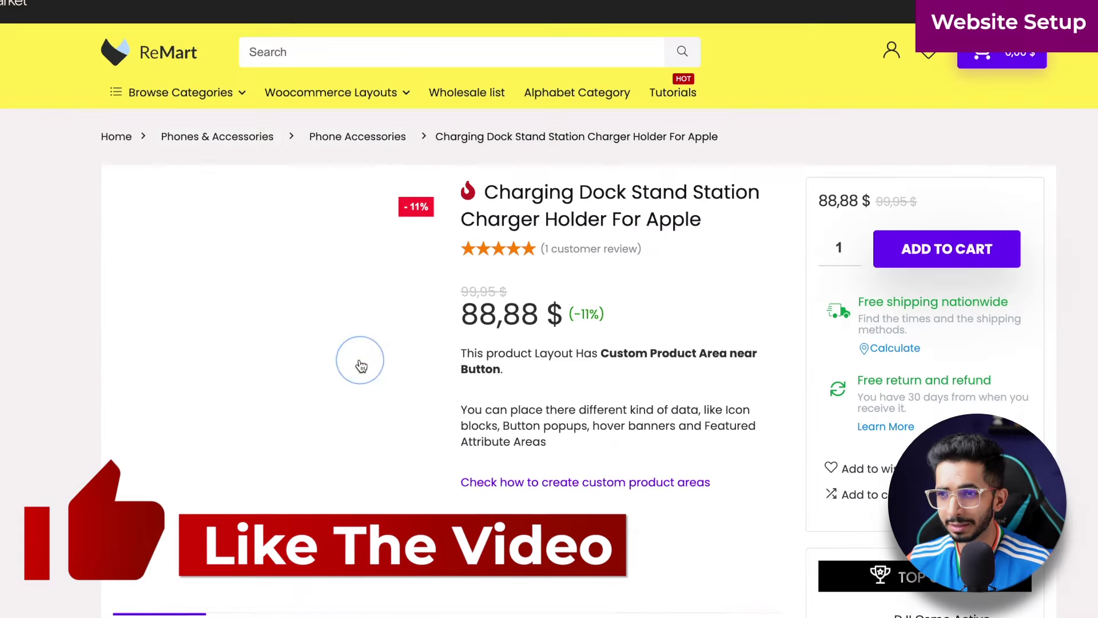
{"action": "scroll", "coordinate": [308, 229], "scroll_direction": "down", "scroll_amount": 3}
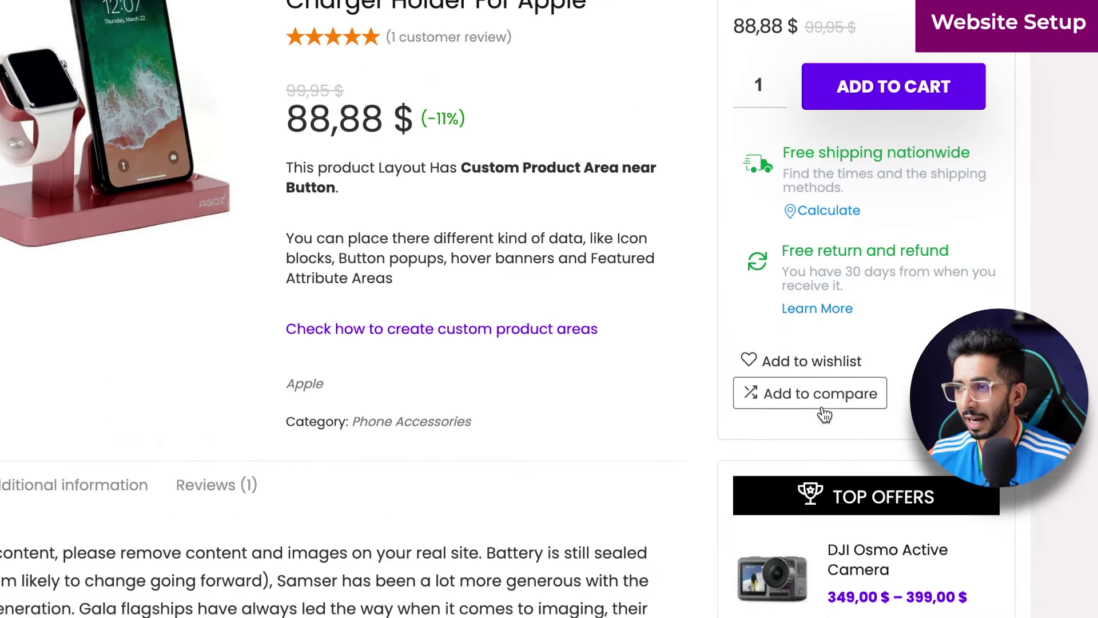
{"action": "left_click", "coordinate": [891, 392]}
{"action": "scroll", "coordinate": [639, 298], "scroll_direction": "down", "scroll_amount": 4}
{"action": "scroll", "coordinate": [510, 280], "scroll_direction": "down", "scroll_amount": 10}
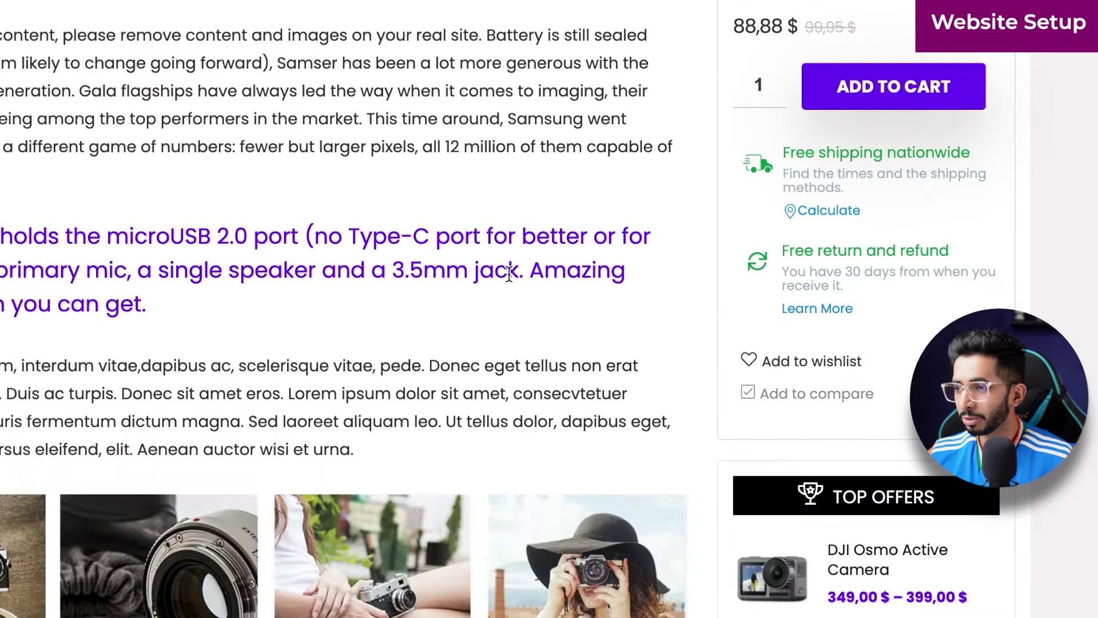
{"action": "scroll", "coordinate": [509, 275], "scroll_direction": "down", "scroll_amount": 5}
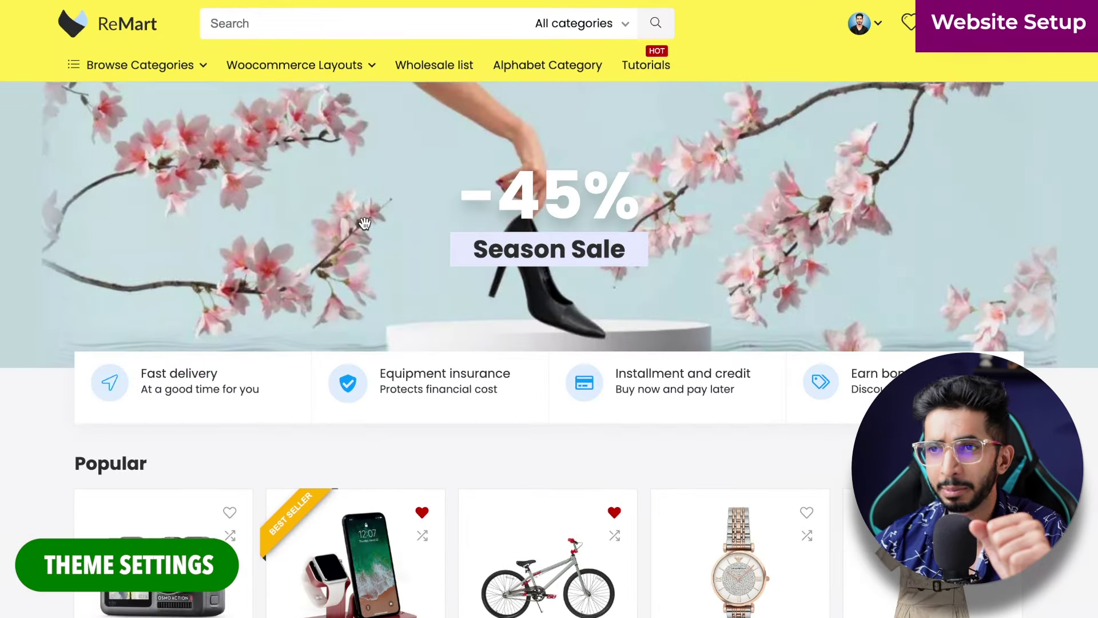
Step: Review the installed store's home page, the charging dock product page and that page's mobile PageSpeed report
{"action": "scroll", "coordinate": [365, 223], "scroll_direction": "down", "scroll_amount": 12}
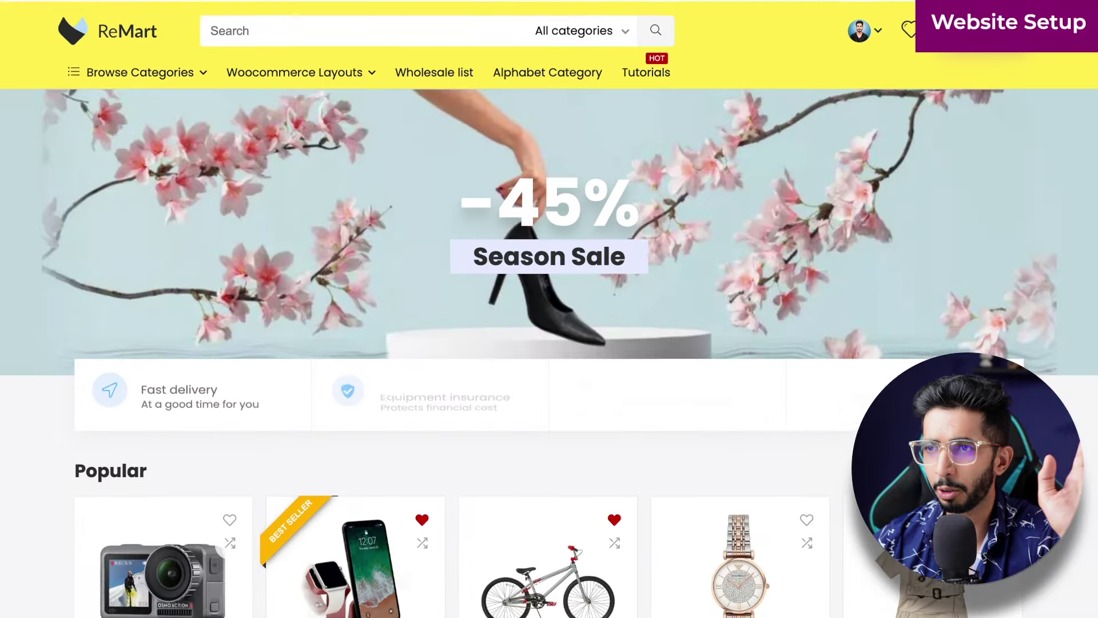
{"action": "scroll", "coordinate": [256, 422], "scroll_direction": "down", "scroll_amount": 7}
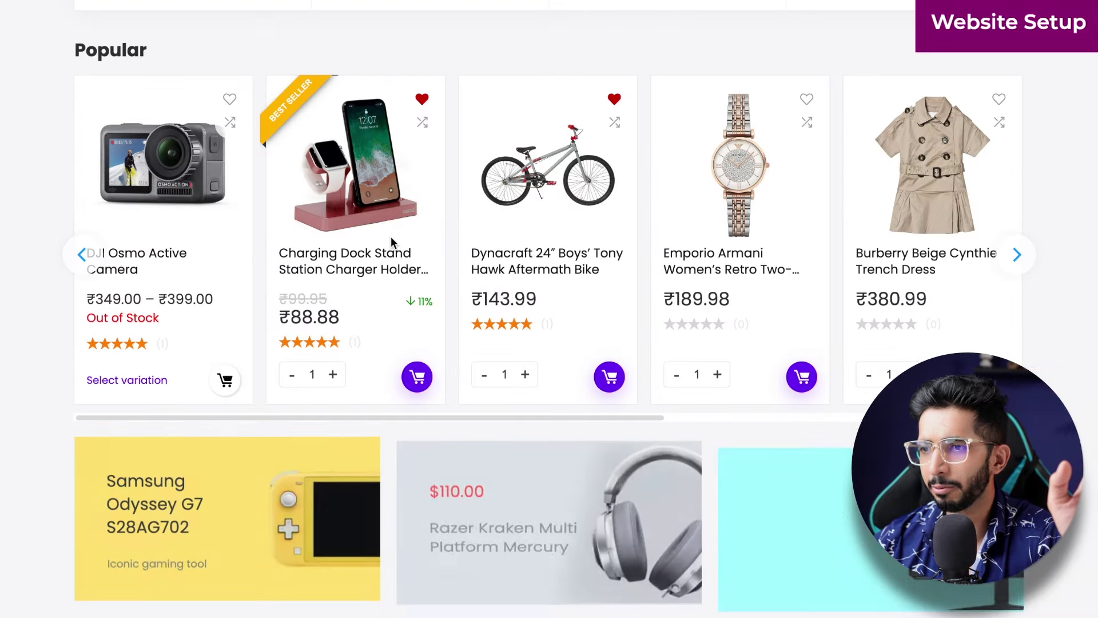
{"action": "left_click", "coordinate": [348, 255]}
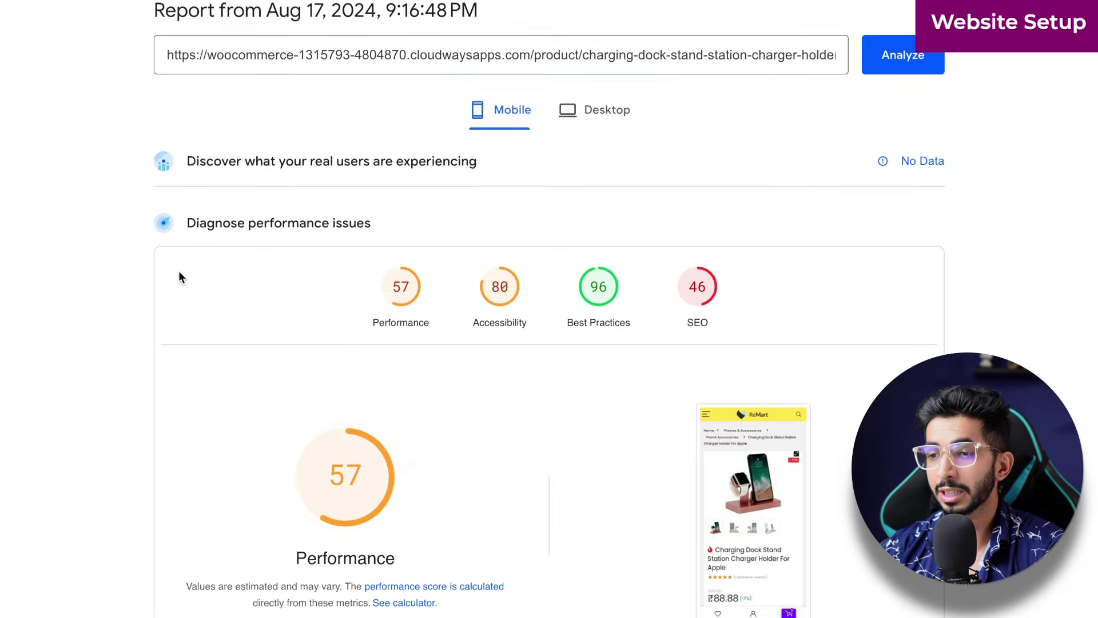
{"action": "scroll", "coordinate": [178, 272], "scroll_direction": "down", "scroll_amount": 2}
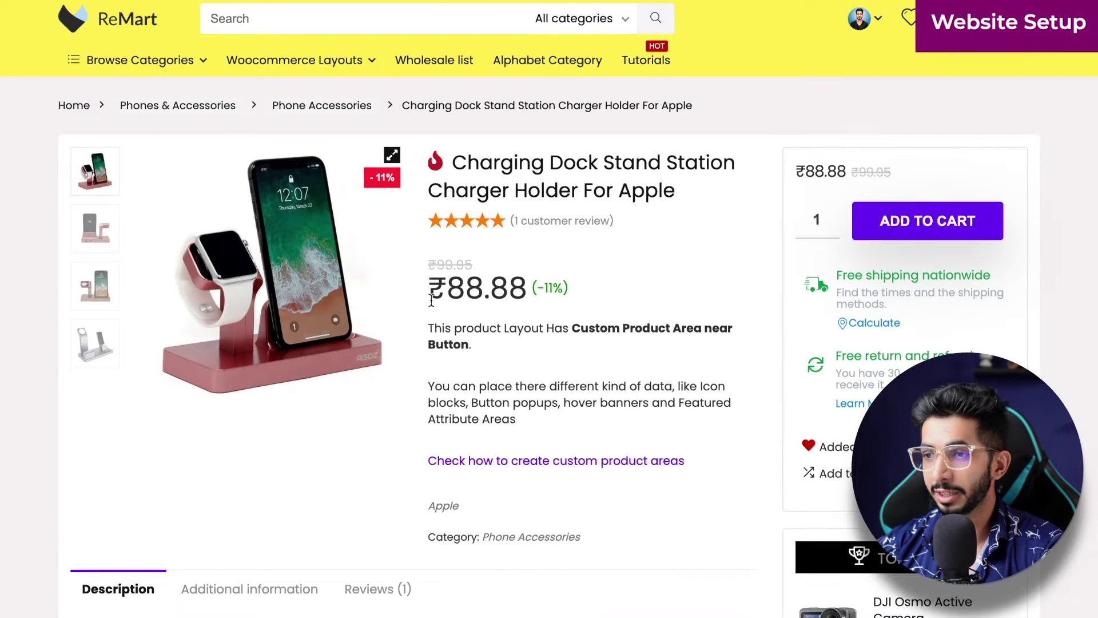
{"action": "scroll", "coordinate": [431, 305], "scroll_direction": "down", "scroll_amount": 3}
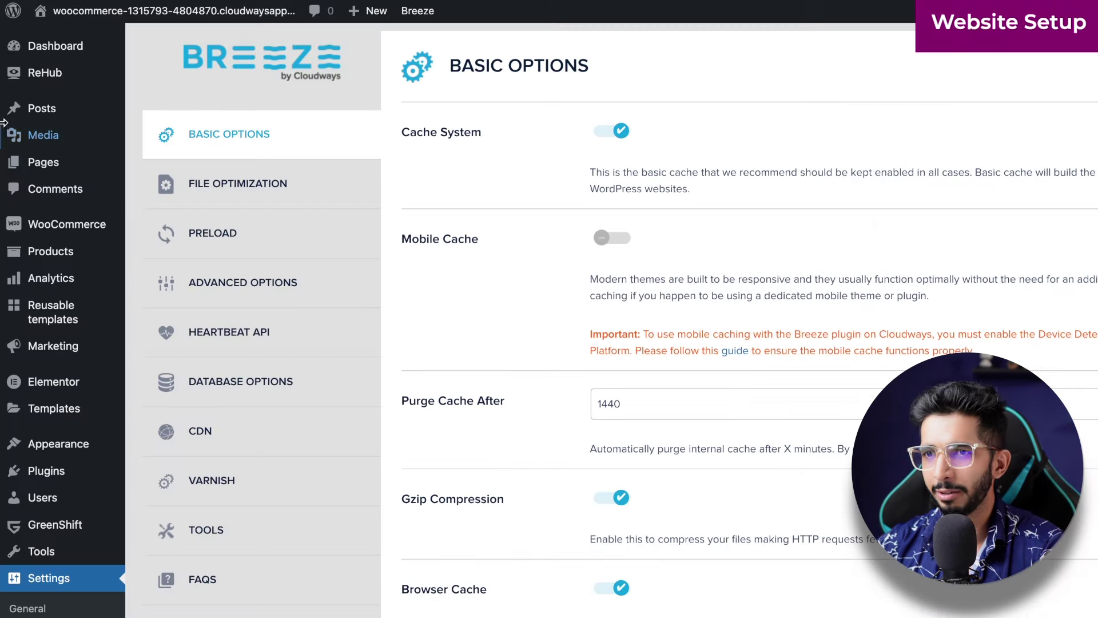
Step: Go to the WordPress dashboard home and open the Breeze plugin's settings
{"action": "left_click", "coordinate": [154, 48]}
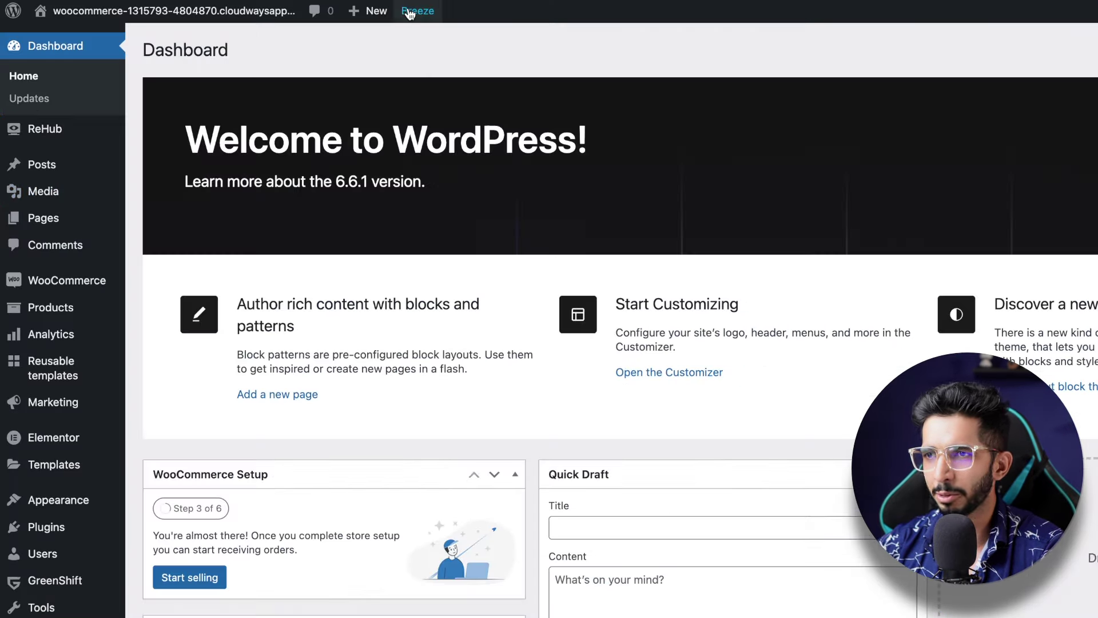
{"action": "mouse_move", "coordinate": [417, 11]}
{"action": "left_click", "coordinate": [316, 89]}
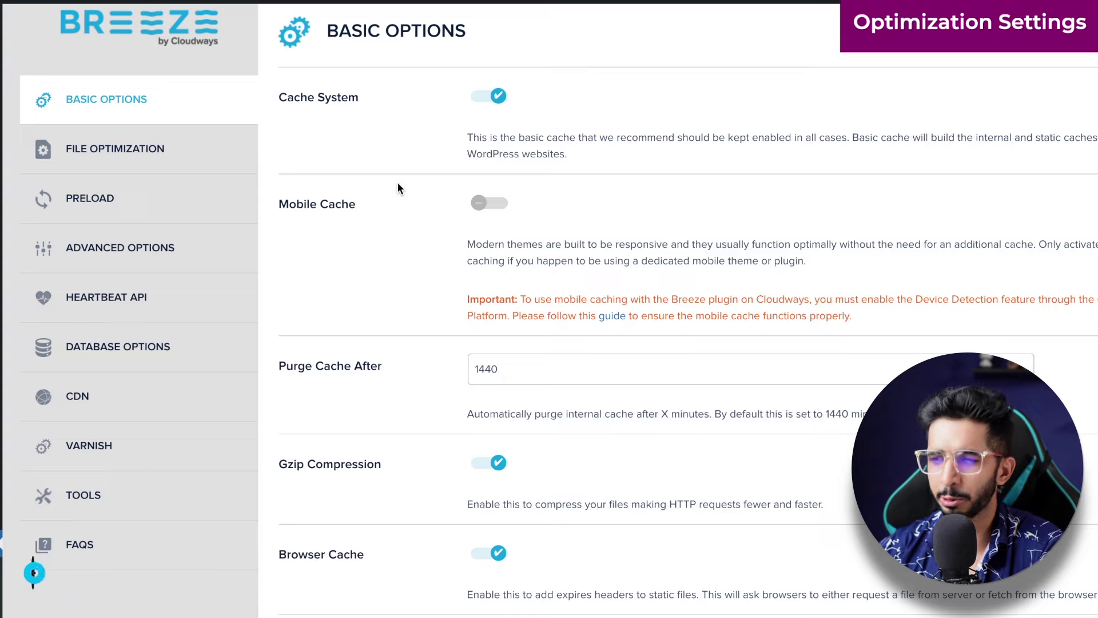
Step: Enable lazy loading for images, iframes and videos plus Cross-origin Safe Links in Breeze's basic options, and save the changes
{"action": "scroll", "coordinate": [397, 188], "scroll_direction": "down", "scroll_amount": 7}
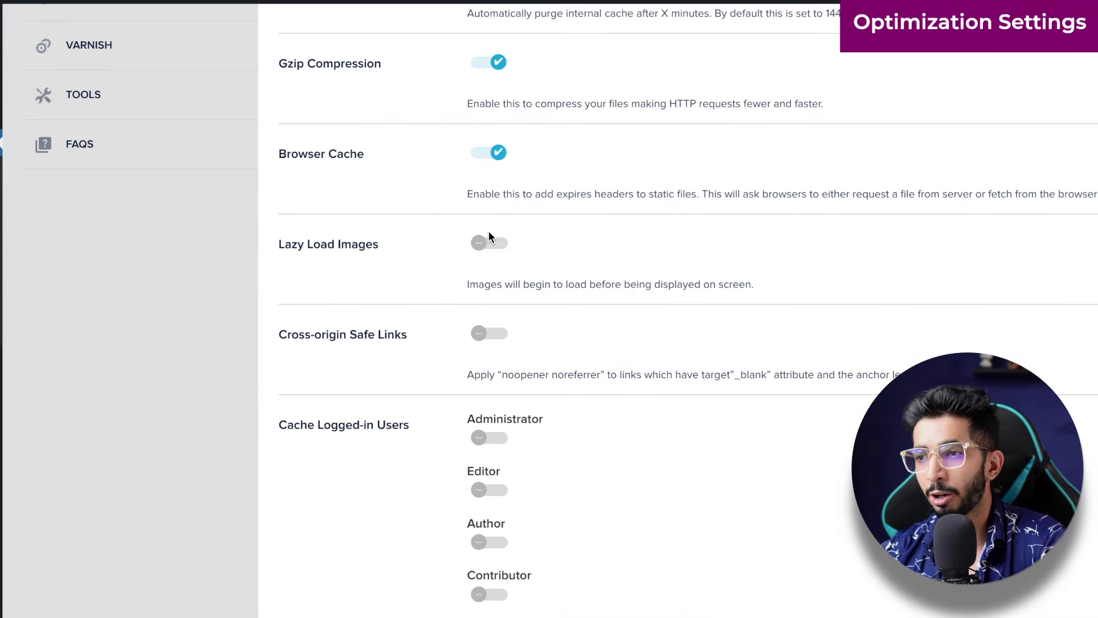
{"action": "left_click", "coordinate": [490, 243]}
{"action": "scroll", "coordinate": [427, 293], "scroll_direction": "down", "scroll_amount": 1}
{"action": "left_click", "coordinate": [497, 282]}
{"action": "left_click", "coordinate": [497, 372]}
{"action": "scroll", "coordinate": [404, 412], "scroll_direction": "down", "scroll_amount": 3}
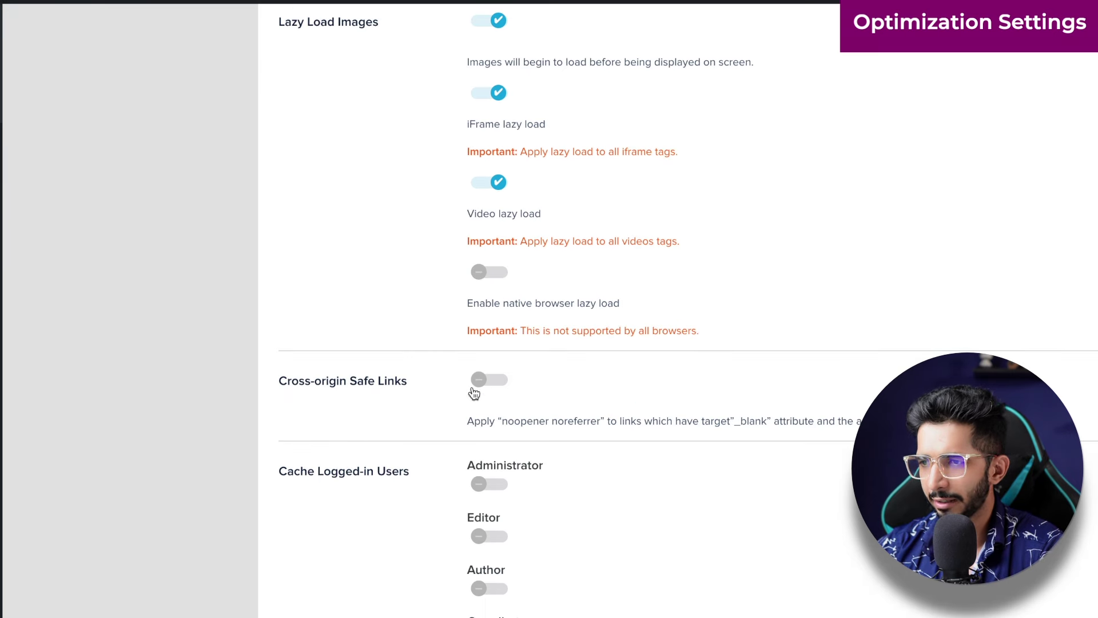
{"action": "scroll", "coordinate": [315, 385], "scroll_direction": "down", "scroll_amount": 9}
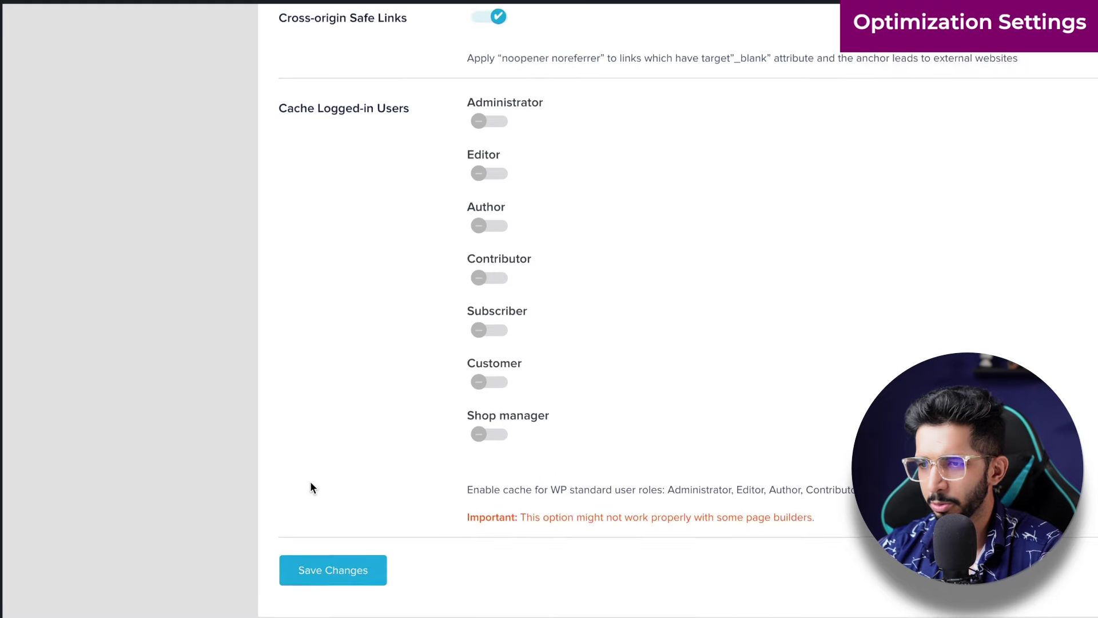
{"action": "left_click", "coordinate": [298, 582]}
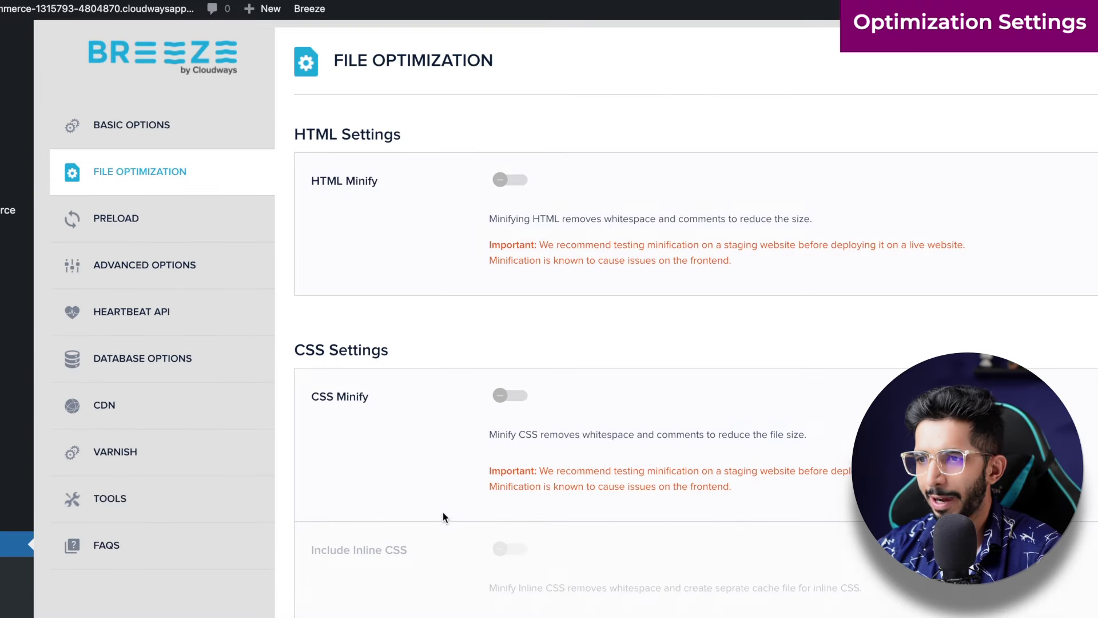
Step: Enable HTML Minify and CSS Minify in Breeze's file optimization settings
{"action": "left_click", "coordinate": [498, 185]}
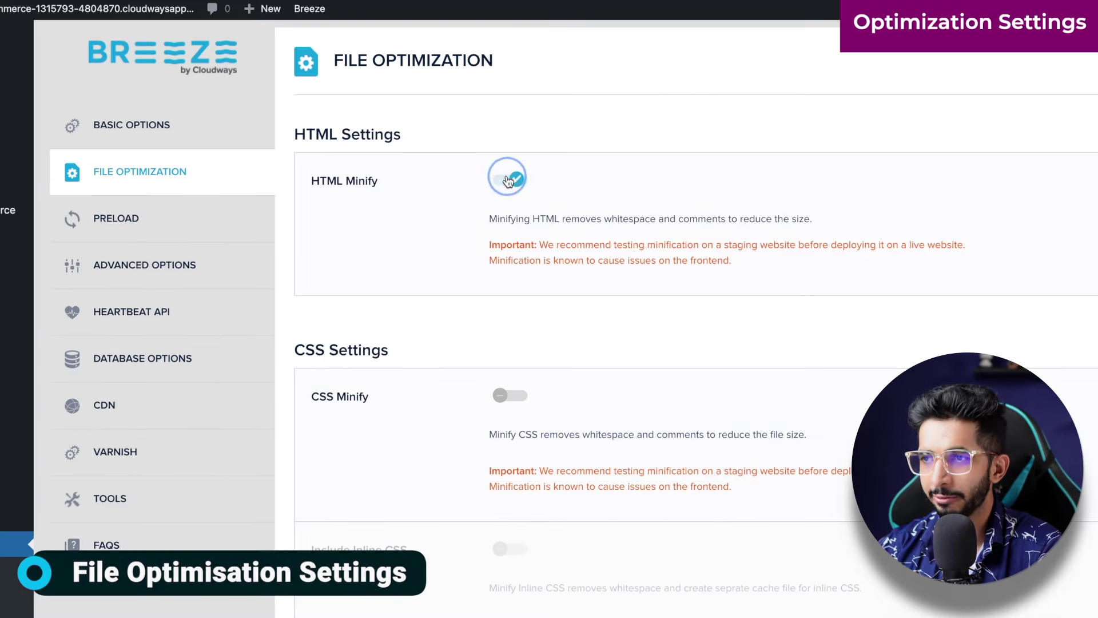
{"action": "left_click", "coordinate": [511, 399]}
{"action": "scroll", "coordinate": [438, 407], "scroll_direction": "down", "scroll_amount": 4}
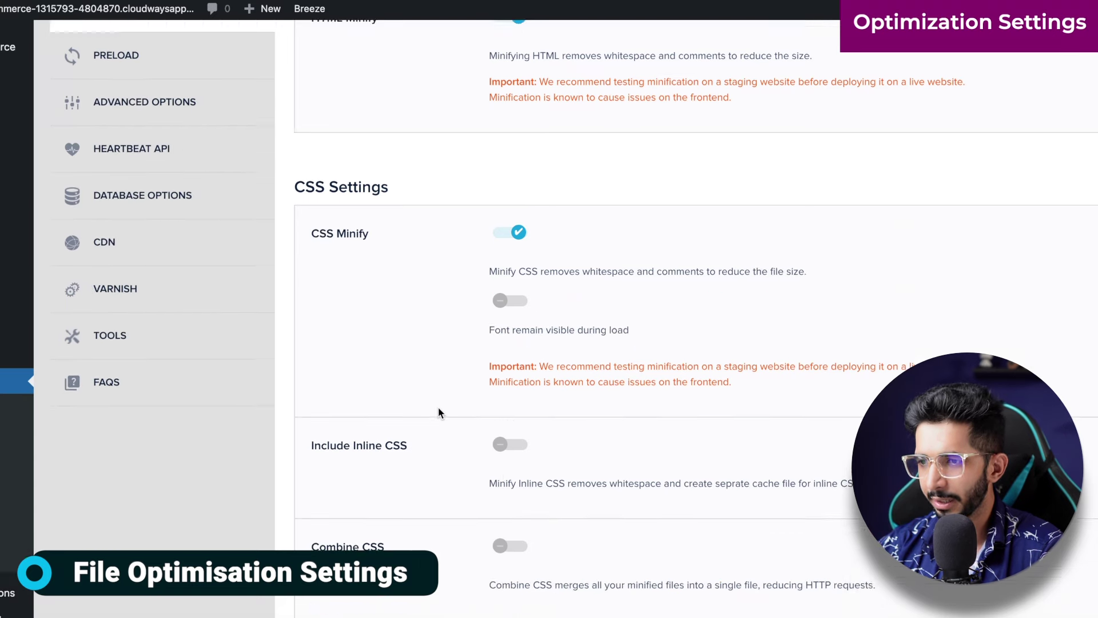
{"action": "scroll", "coordinate": [438, 407], "scroll_direction": "down", "scroll_amount": 1}
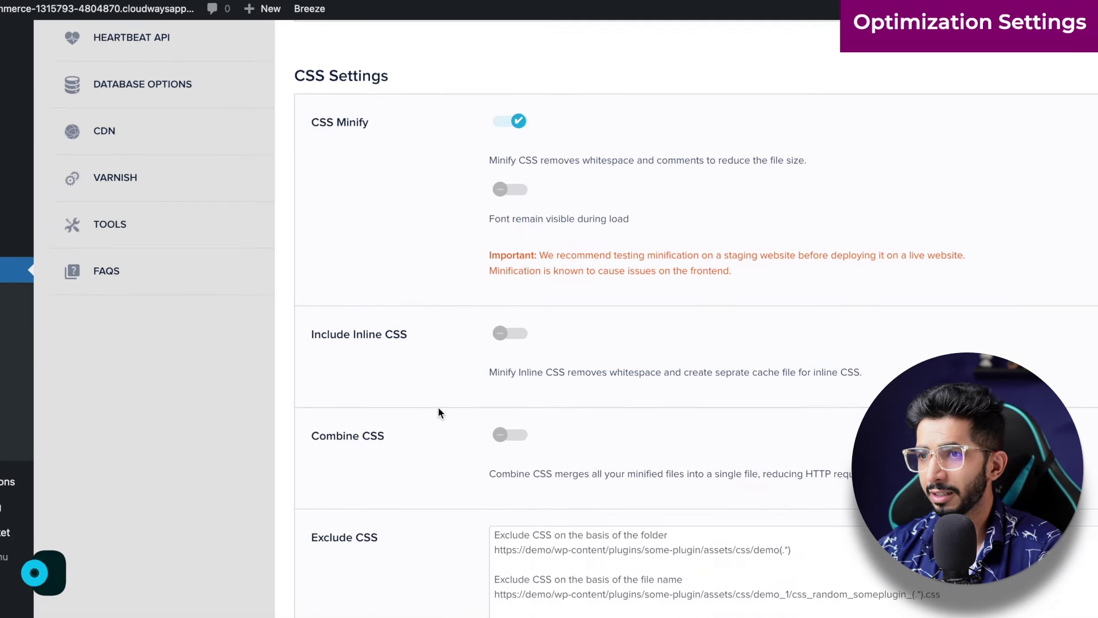
{"action": "scroll", "coordinate": [438, 406], "scroll_direction": "up", "scroll_amount": 5}
{"action": "scroll", "coordinate": [438, 406], "scroll_direction": "down", "scroll_amount": 3}
{"action": "scroll", "coordinate": [439, 407], "scroll_direction": "down", "scroll_amount": 3}
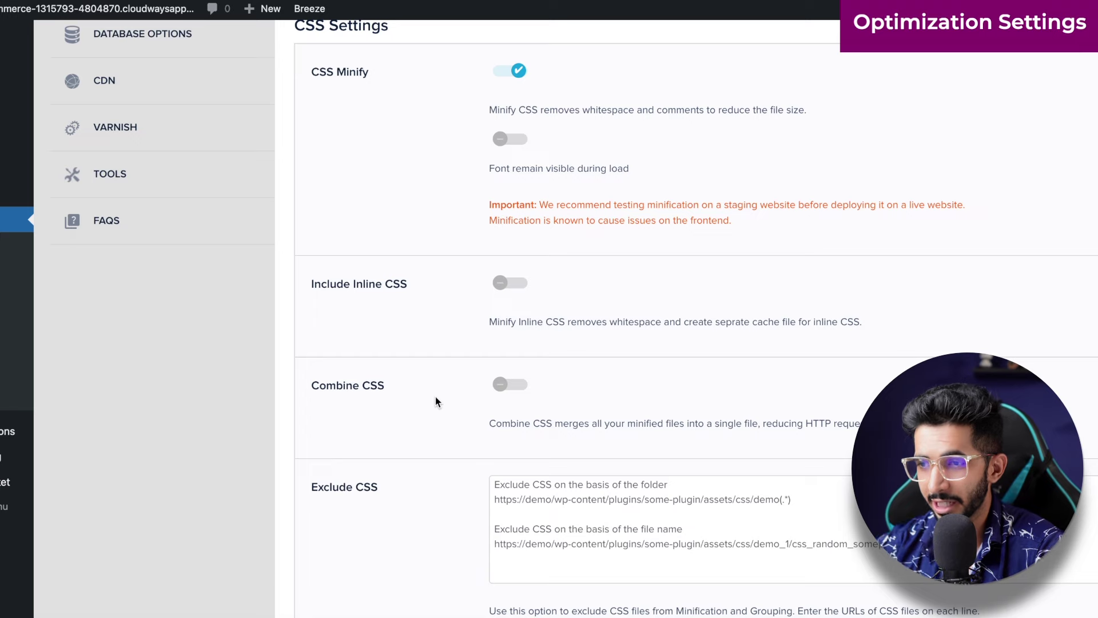
Step: Enable JS Minify and Delay All JavaScript in the JS settings of file optimization
{"action": "scroll", "coordinate": [435, 396], "scroll_direction": "down", "scroll_amount": 7}
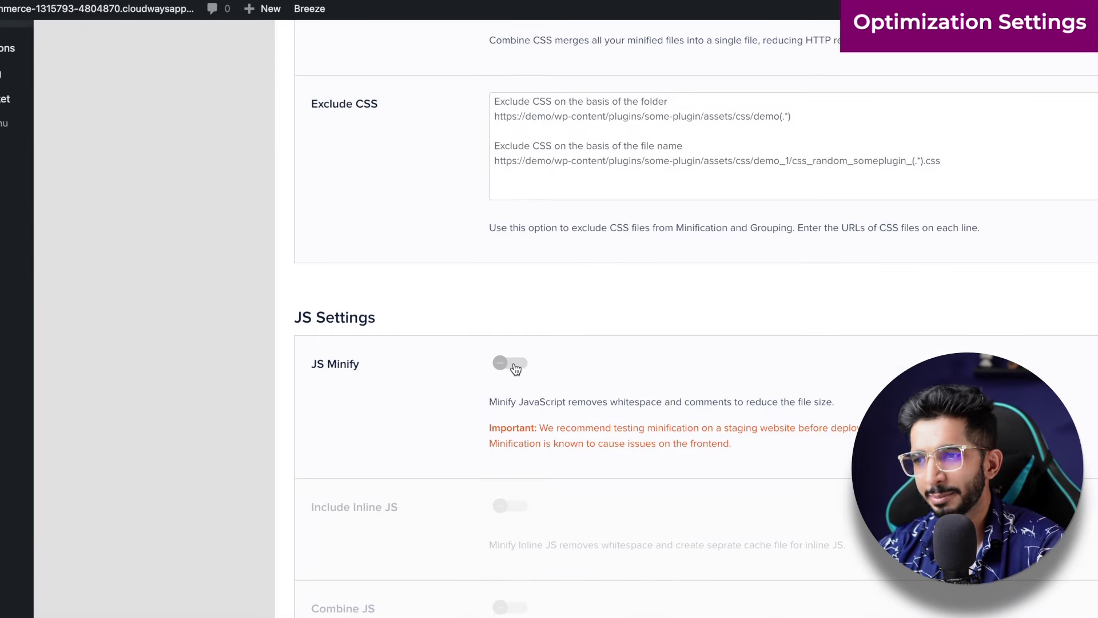
{"action": "left_click", "coordinate": [512, 363]}
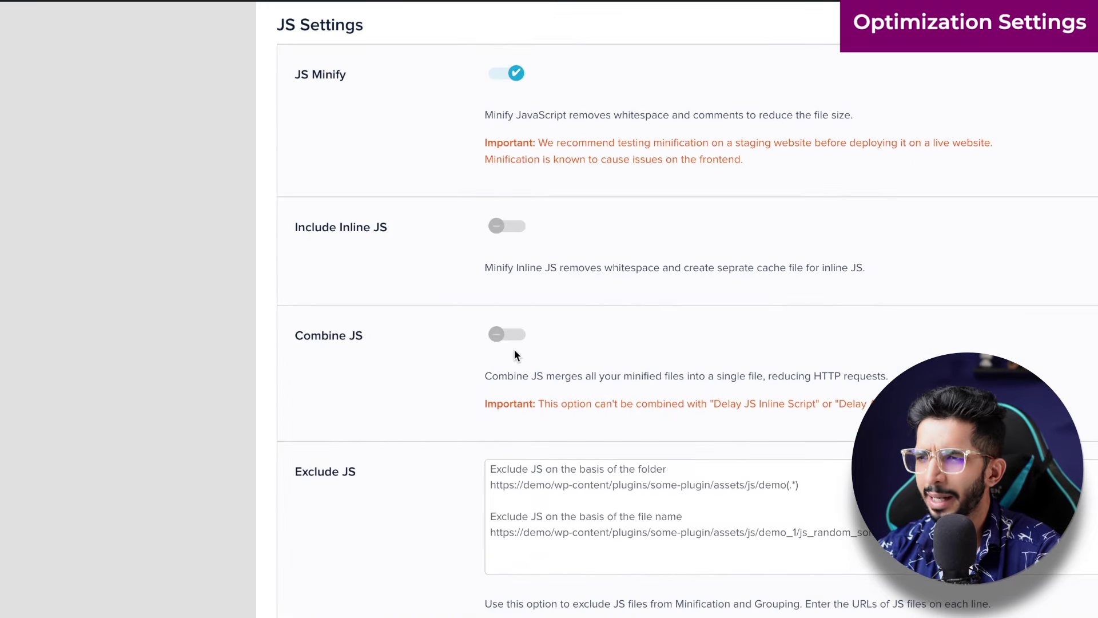
{"action": "scroll", "coordinate": [470, 343], "scroll_direction": "down", "scroll_amount": 7}
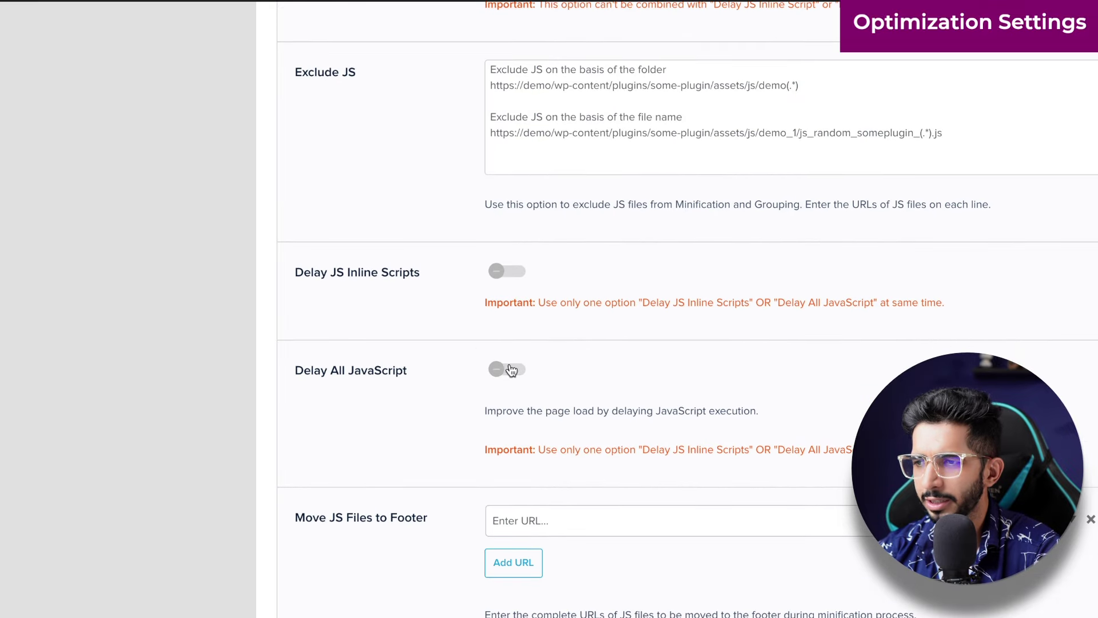
{"action": "left_click", "coordinate": [503, 381]}
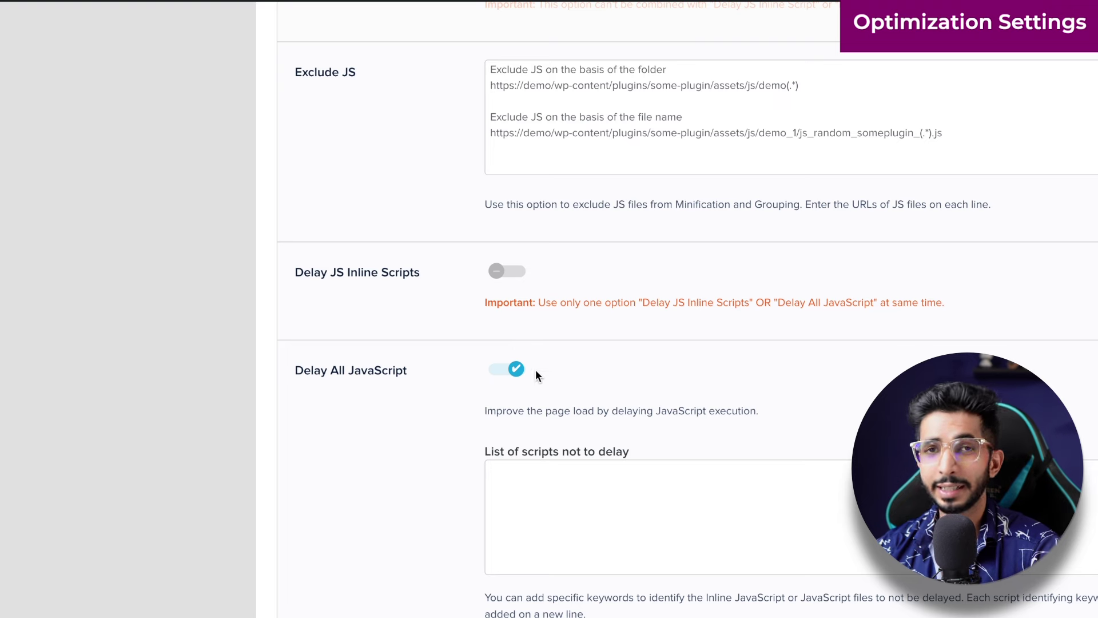
Step: Review the JS settings and save the file optimization changes
{"action": "scroll", "coordinate": [506, 379], "scroll_direction": "up", "scroll_amount": 5}
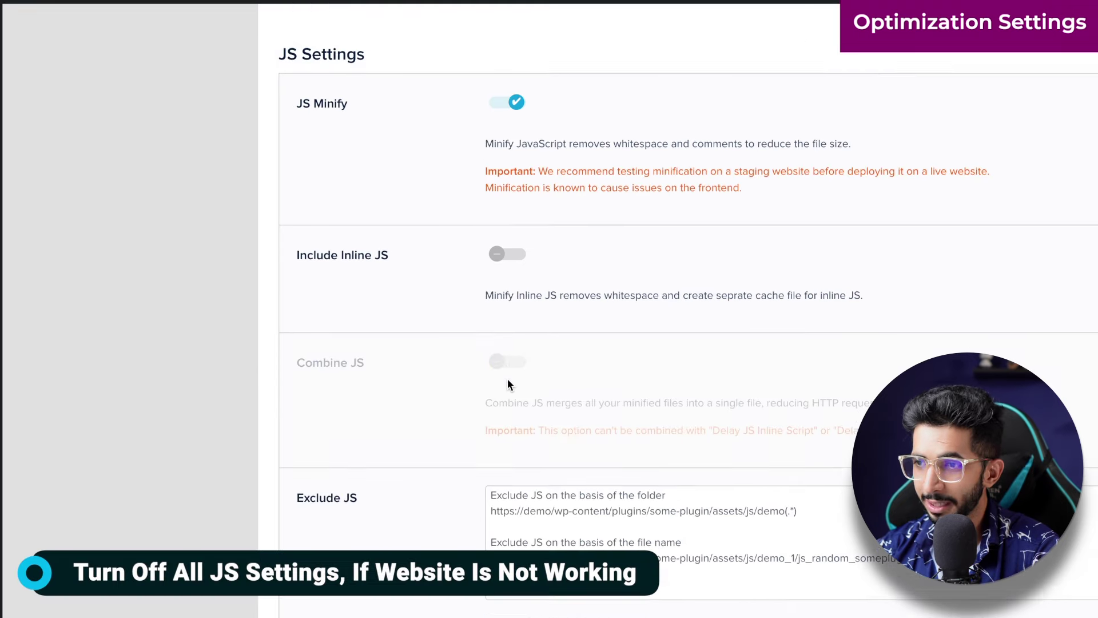
{"action": "scroll", "coordinate": [508, 383], "scroll_direction": "up", "scroll_amount": 2}
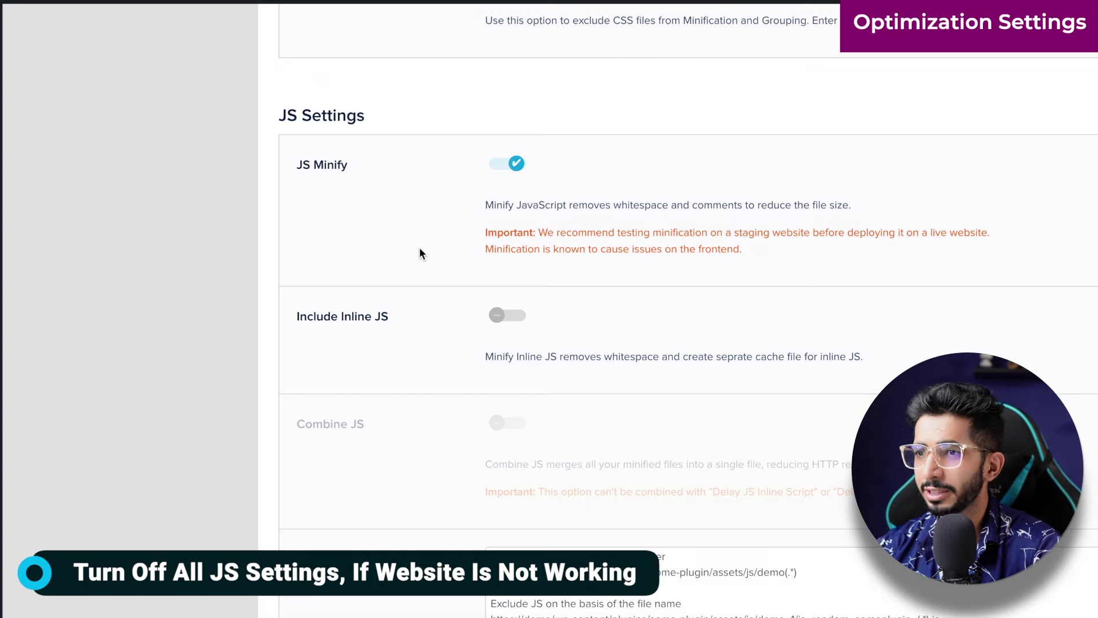
{"action": "scroll", "coordinate": [420, 249], "scroll_direction": "down", "scroll_amount": 5}
{"action": "scroll", "coordinate": [419, 254], "scroll_direction": "down", "scroll_amount": 5}
{"action": "scroll", "coordinate": [437, 345], "scroll_direction": "down", "scroll_amount": 5}
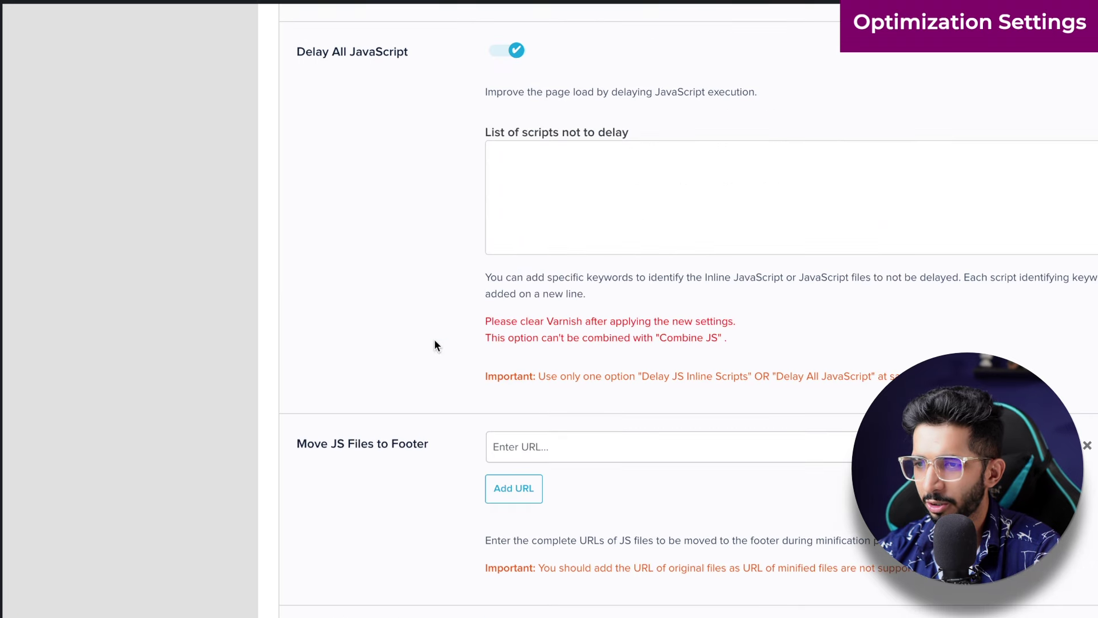
{"action": "scroll", "coordinate": [435, 343], "scroll_direction": "down", "scroll_amount": 3}
{"action": "left_click", "coordinate": [320, 569]}
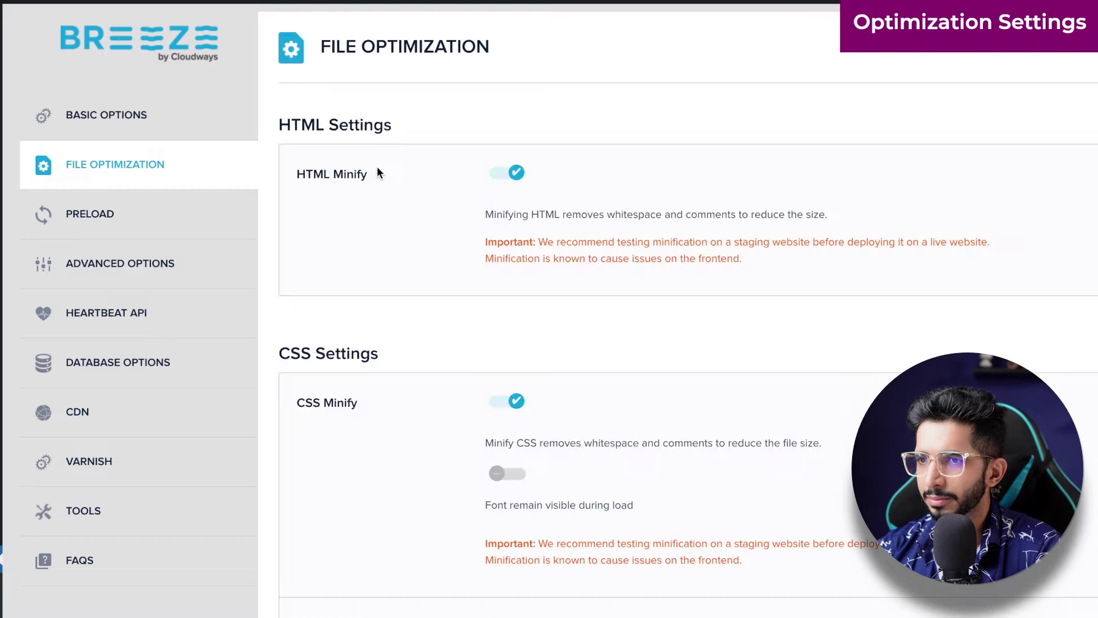
Step: Open Breeze's preload settings and check the webfont, link and DNS prefetch options
{"action": "left_click", "coordinate": [130, 235]}
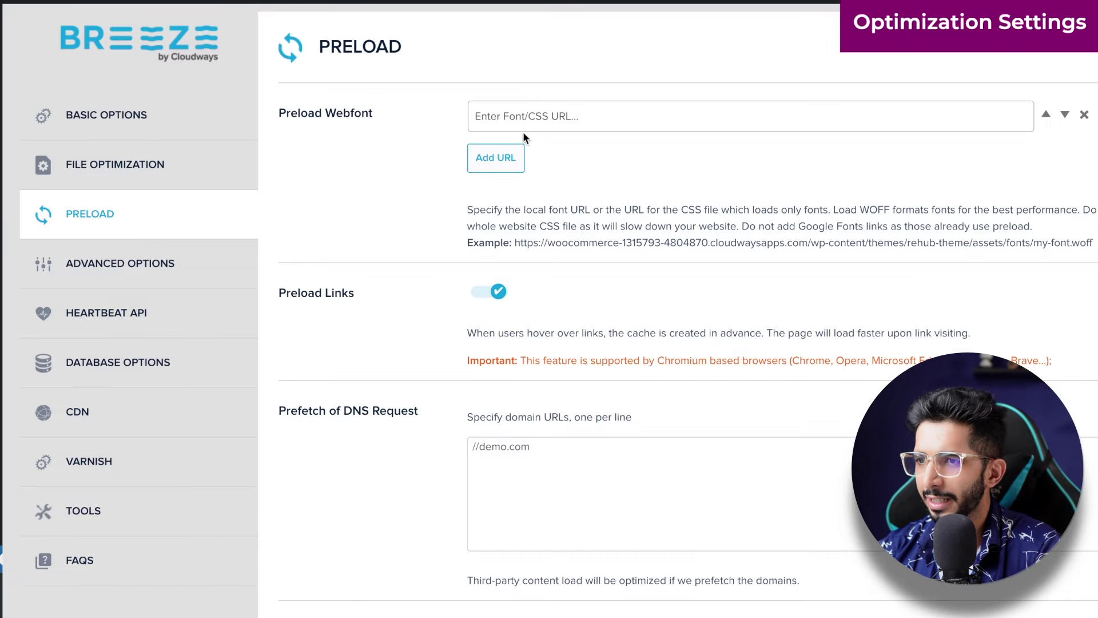
{"action": "scroll", "coordinate": [386, 301], "scroll_direction": "down", "scroll_amount": 5}
{"action": "scroll", "coordinate": [386, 301], "scroll_direction": "up", "scroll_amount": 5}
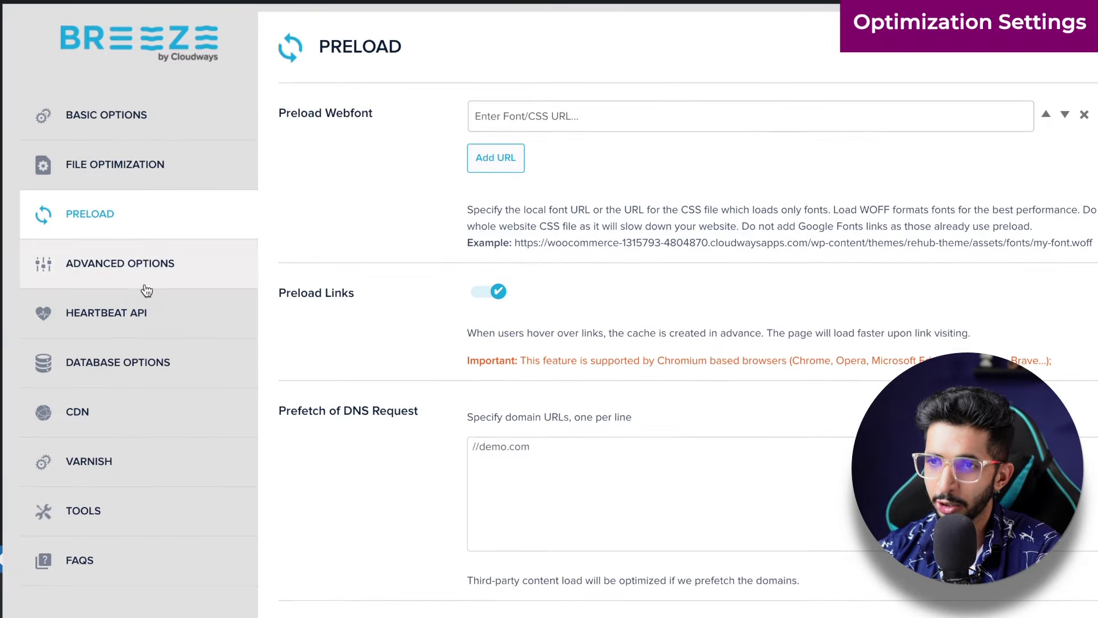
Step: Review Breeze's advanced options, including never-cached URLs, cache query strings, emoji and locally hosted files
{"action": "left_click", "coordinate": [147, 289]}
{"action": "scroll", "coordinate": [324, 241], "scroll_direction": "down", "scroll_amount": 8}
{"action": "scroll", "coordinate": [325, 241], "scroll_direction": "up", "scroll_amount": 1}
{"action": "scroll", "coordinate": [325, 240], "scroll_direction": "up", "scroll_amount": 2}
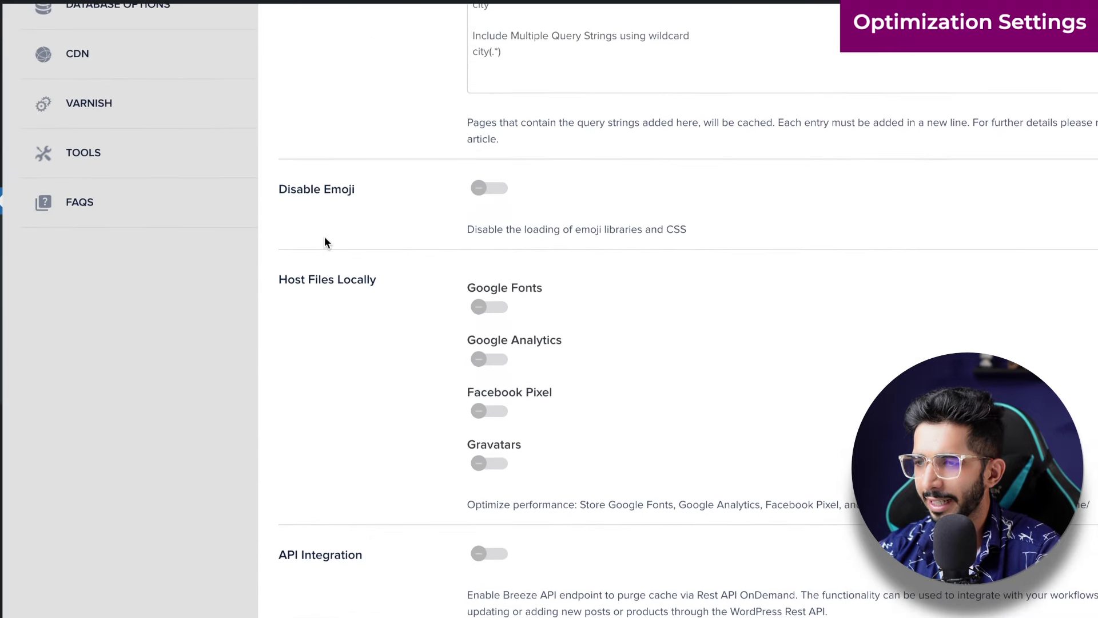
{"action": "scroll", "coordinate": [325, 238], "scroll_direction": "up", "scroll_amount": 1}
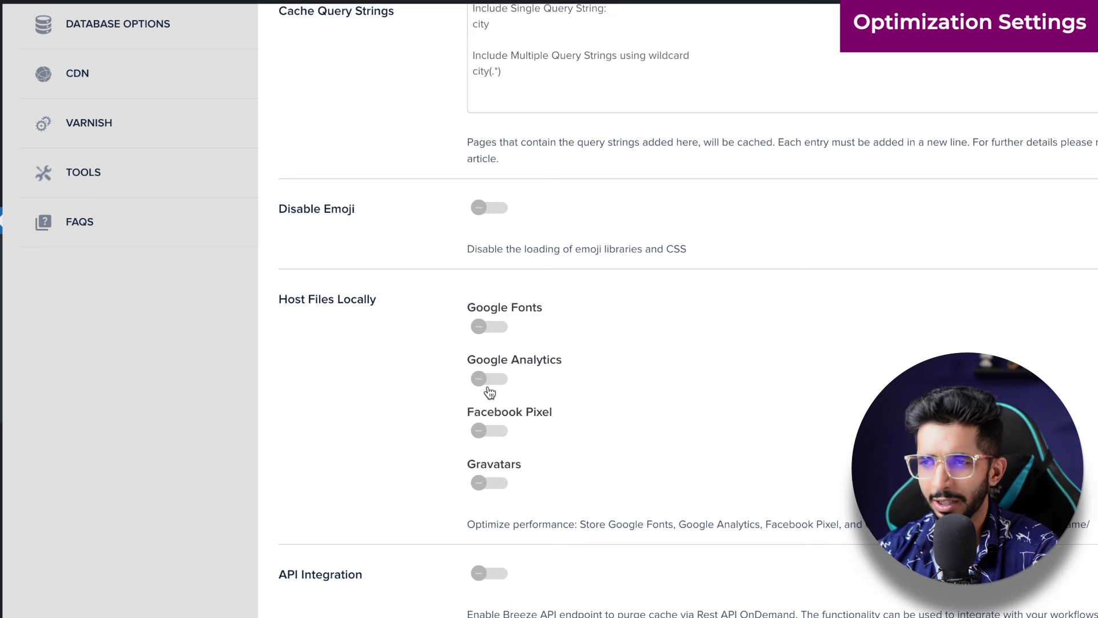
{"action": "scroll", "coordinate": [487, 392], "scroll_direction": "up", "scroll_amount": 6}
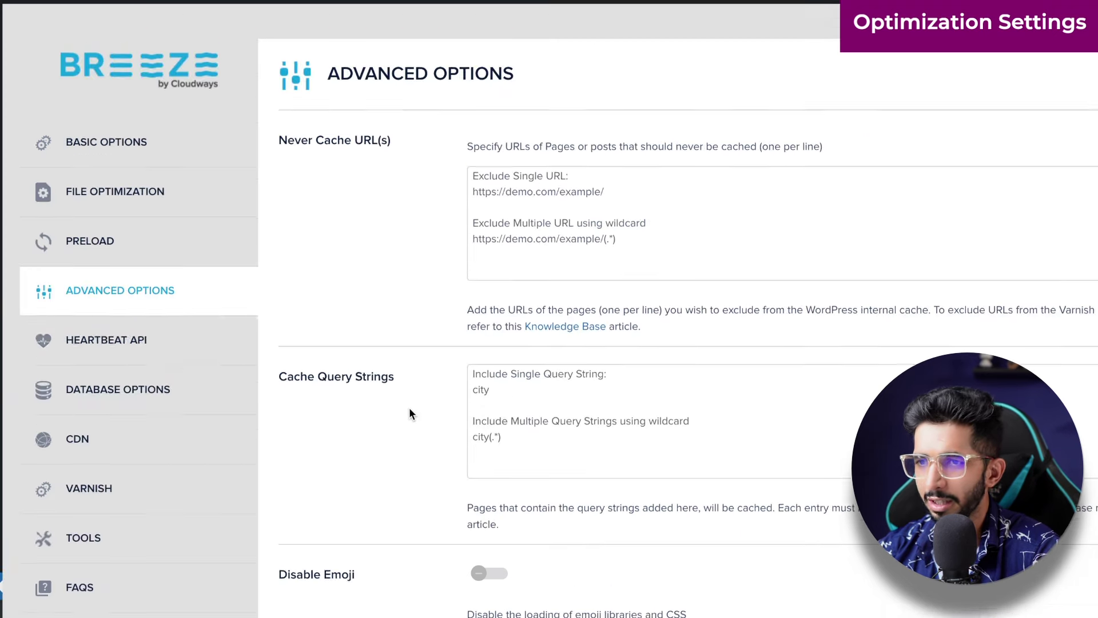
Step: Check Breeze's Heartbeat API, database and Varnish settings
{"action": "scroll", "coordinate": [86, 294], "scroll_direction": "down", "scroll_amount": 1}
{"action": "left_click", "coordinate": [91, 317]}
{"action": "left_click", "coordinate": [97, 360]}
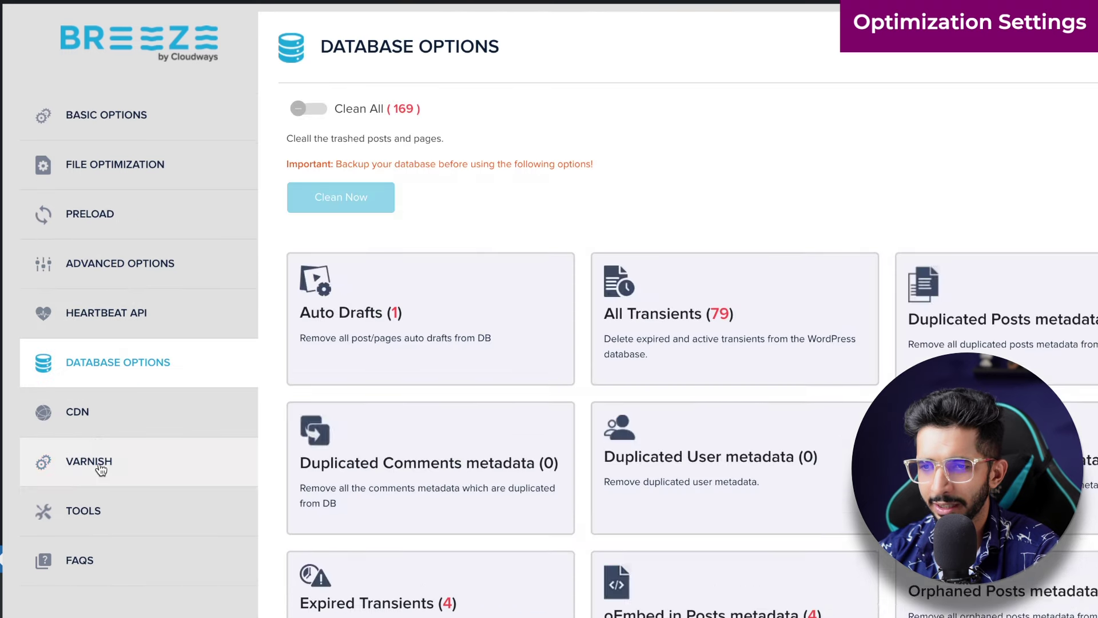
{"action": "left_click", "coordinate": [100, 467]}
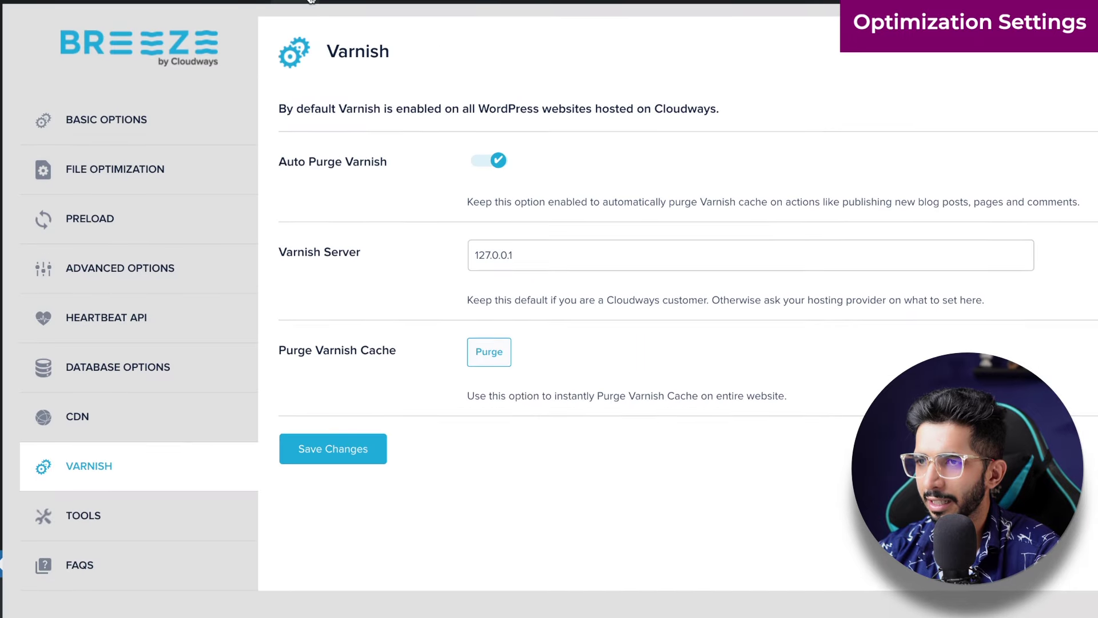
Step: Purge the site's Breeze cache and reload the charging dock product page
{"action": "mouse_move", "coordinate": [296, 4]}
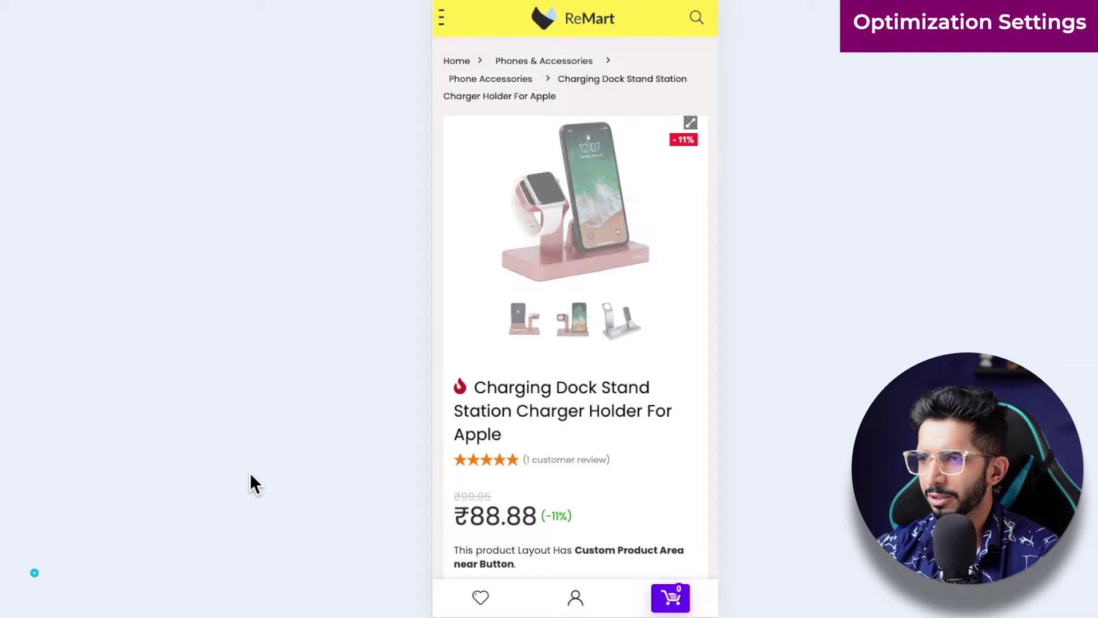
{"action": "scroll", "coordinate": [509, 299], "scroll_direction": "down", "scroll_amount": 10}
{"action": "key", "text": "F5"}
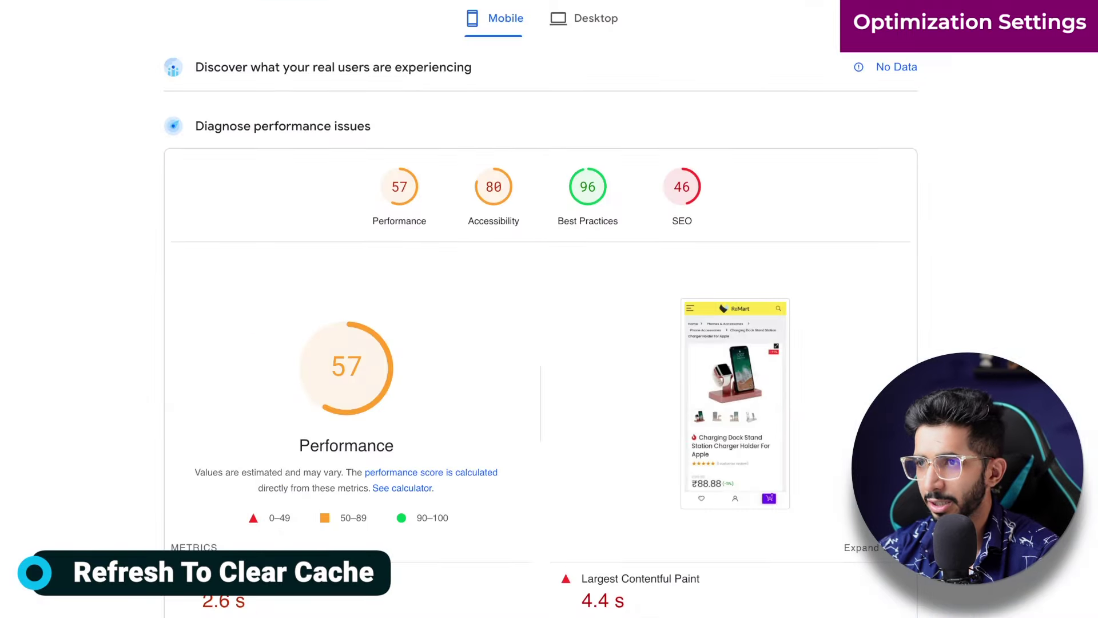
Step: Rerun the PageSpeed Insights analysis of the charging dock product page and bring up the mobile report's diagnostics
{"action": "scroll", "coordinate": [552, 94], "scroll_direction": "down", "scroll_amount": 1}
{"action": "left_click", "coordinate": [890, 55]}
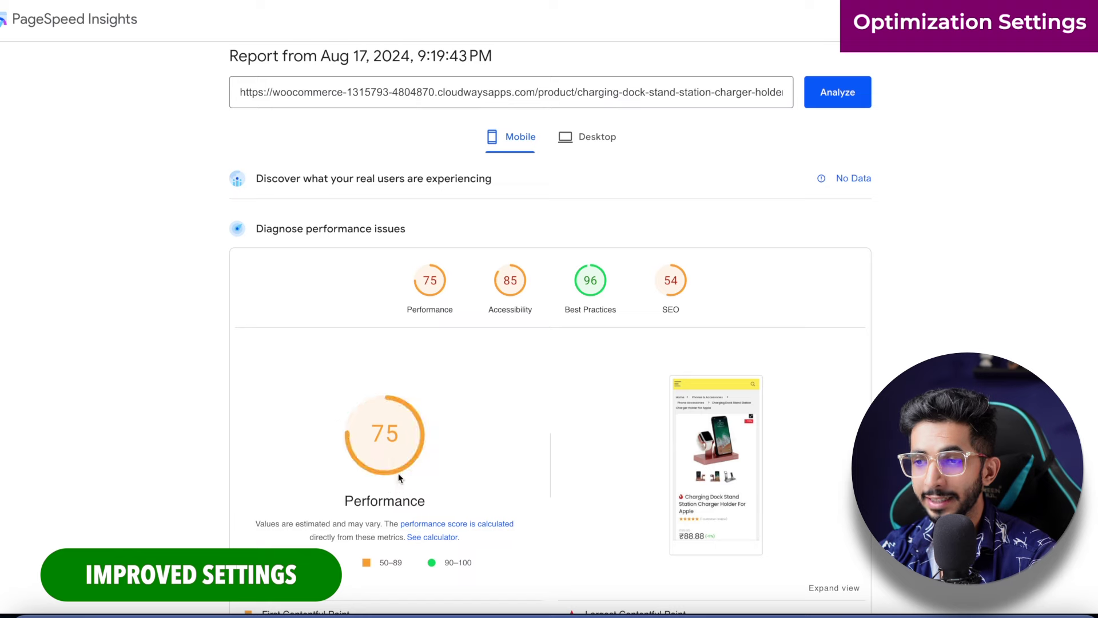
{"action": "scroll", "coordinate": [274, 382], "scroll_direction": "down", "scroll_amount": 5}
{"action": "scroll", "coordinate": [275, 382], "scroll_direction": "down", "scroll_amount": 5}
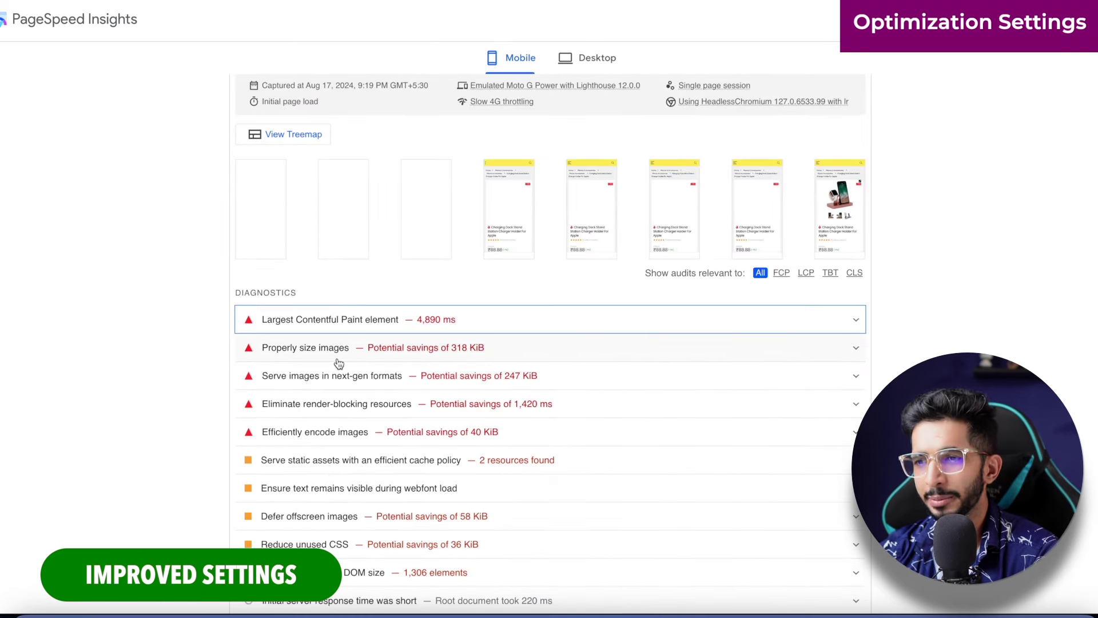
Step: Examine the diagnostics for the Largest Contentful Paint element, properly sized images and next-gen image formats
{"action": "left_click", "coordinate": [255, 342]}
{"action": "scroll", "coordinate": [311, 448], "scroll_direction": "down", "scroll_amount": 6}
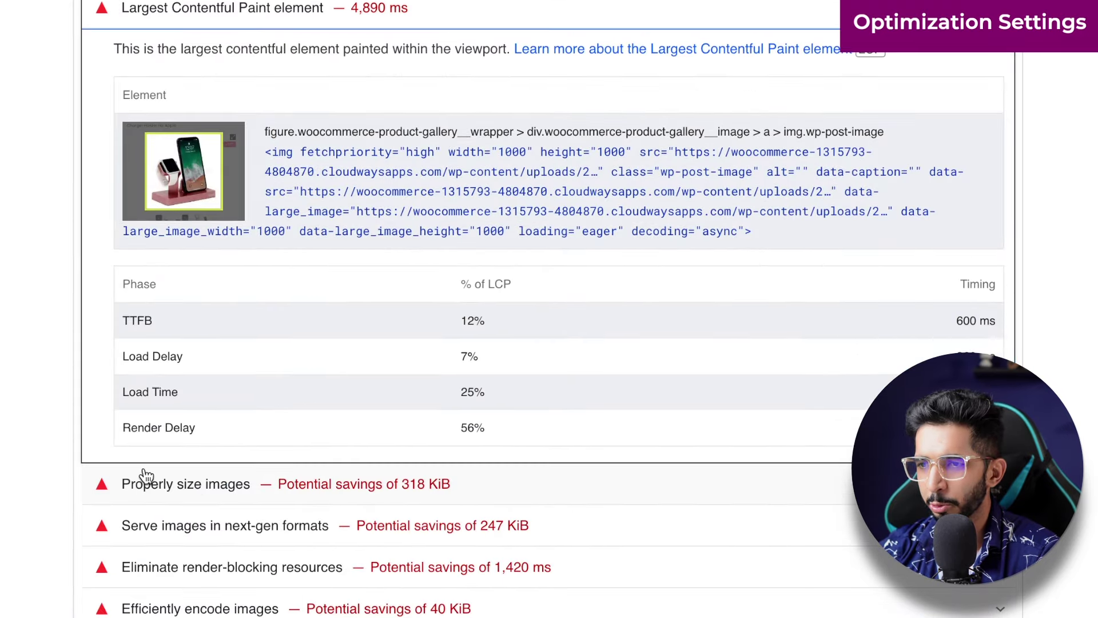
{"action": "left_click", "coordinate": [146, 484]}
{"action": "scroll", "coordinate": [146, 483], "scroll_direction": "down", "scroll_amount": 15}
{"action": "scroll", "coordinate": [225, 442], "scroll_direction": "down", "scroll_amount": 14}
{"action": "left_click", "coordinate": [232, 414]}
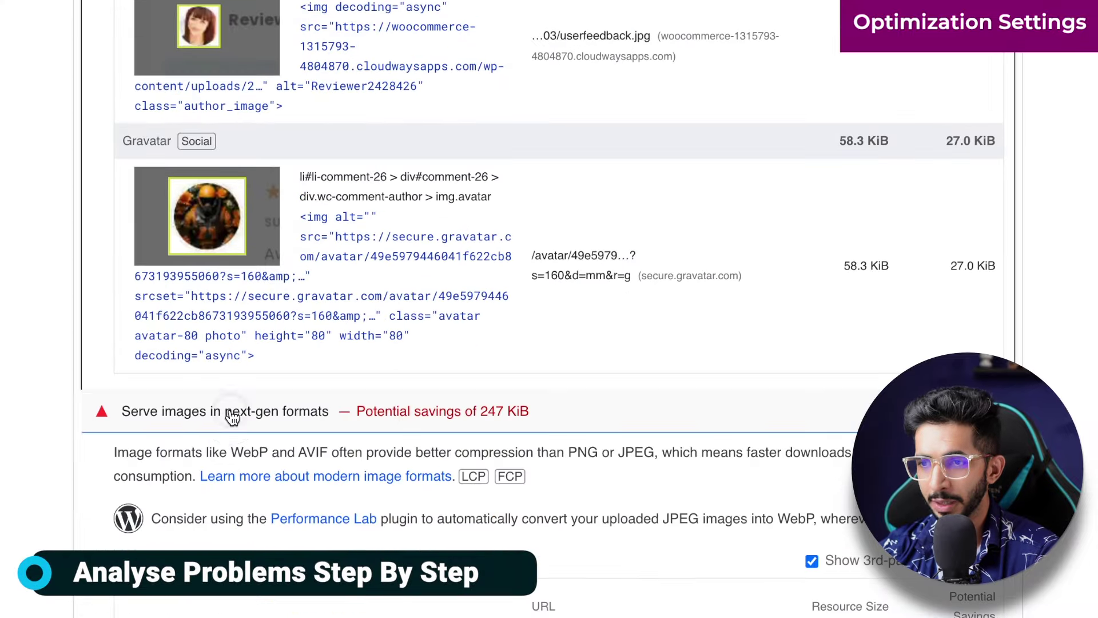
{"action": "scroll", "coordinate": [231, 418], "scroll_direction": "down", "scroll_amount": 9}
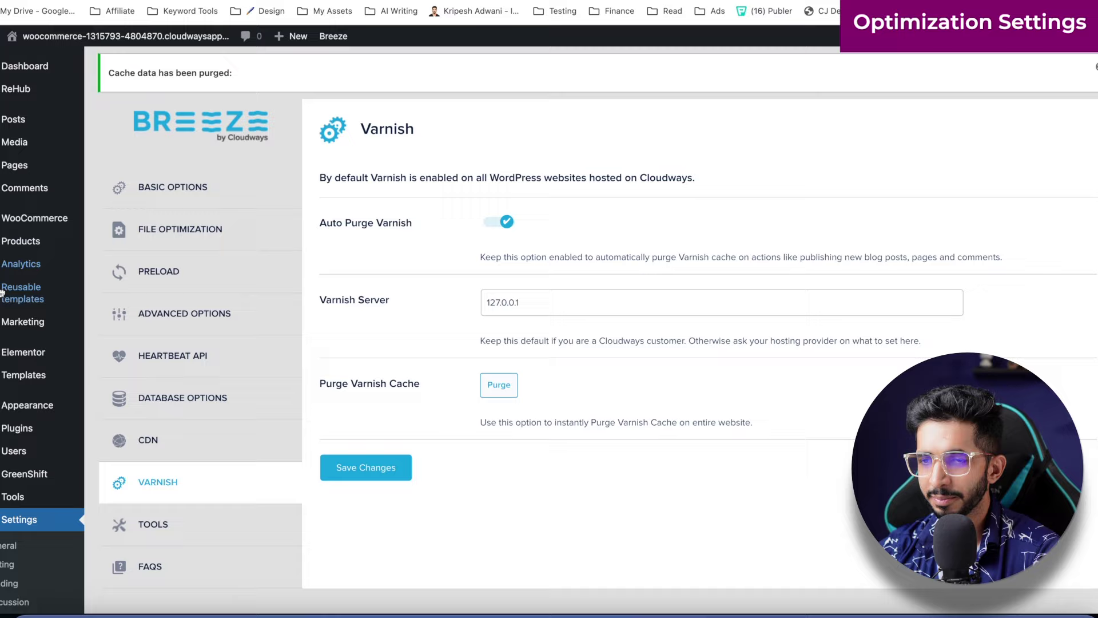
Step: Switch back to the WordPress dashboard and open the page for adding a new plugin
{"action": "scroll", "coordinate": [23, 263], "scroll_direction": "down", "scroll_amount": 2}
{"action": "mouse_move", "coordinate": [22, 428]}
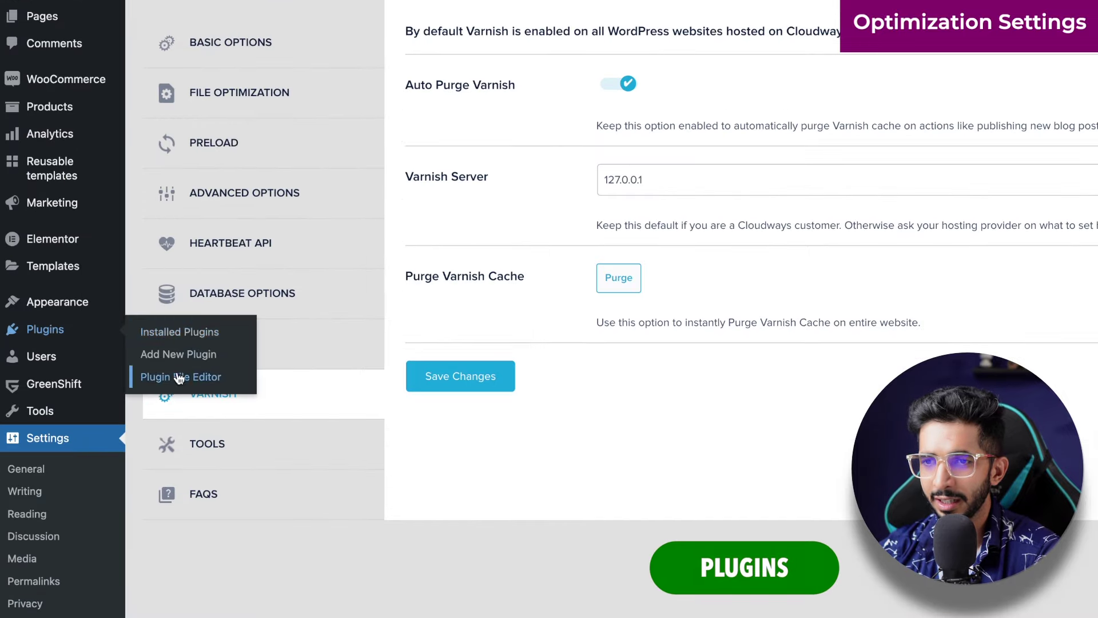
{"action": "scroll", "coordinate": [246, 291], "scroll_direction": "up", "scroll_amount": 2}
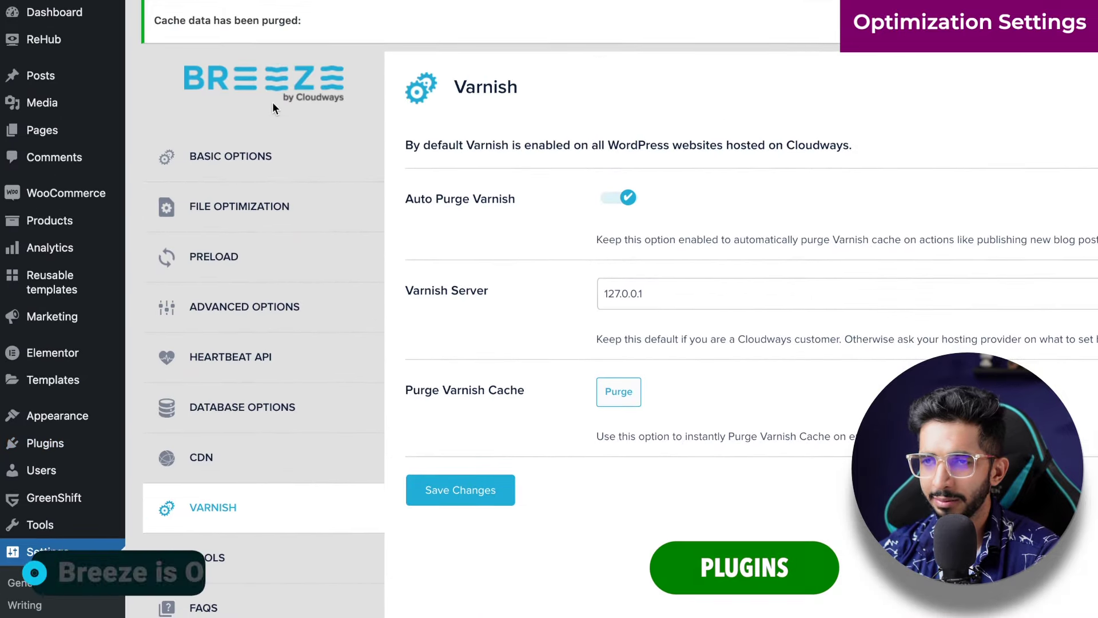
{"action": "scroll", "coordinate": [231, 120], "scroll_direction": "down", "scroll_amount": 2}
{"action": "mouse_move", "coordinate": [97, 395]}
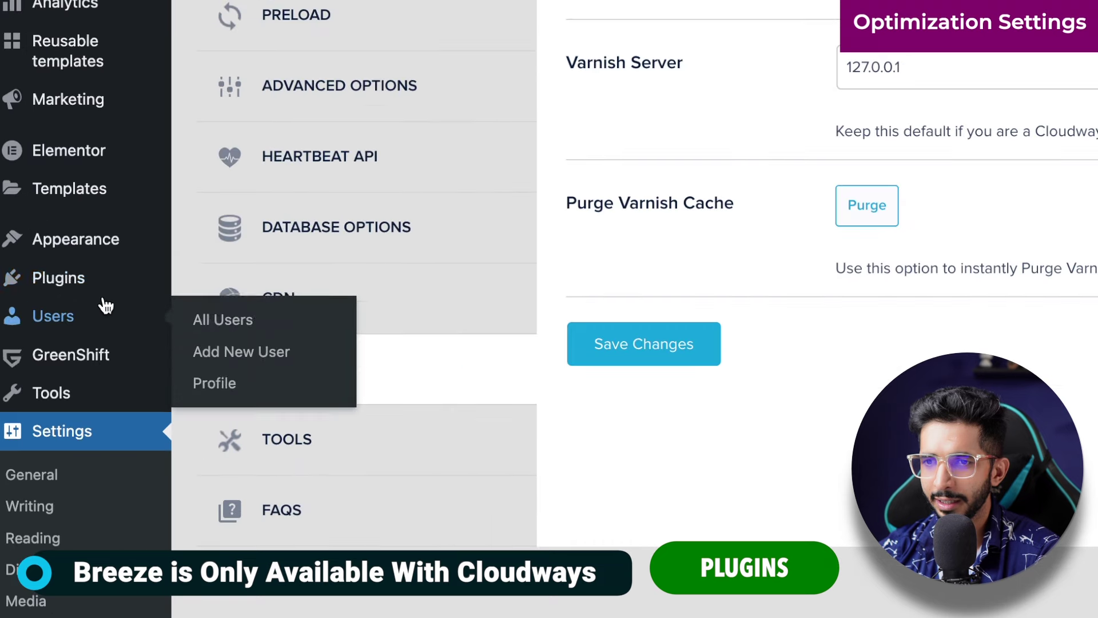
{"action": "mouse_move", "coordinate": [183, 285]}
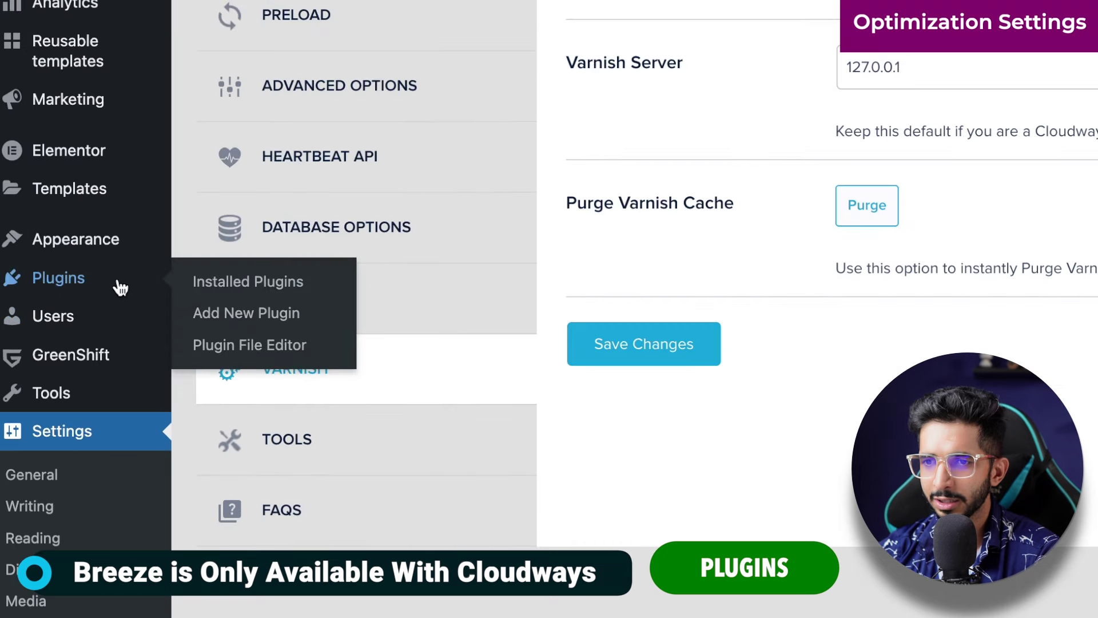
{"action": "left_click", "coordinate": [210, 325]}
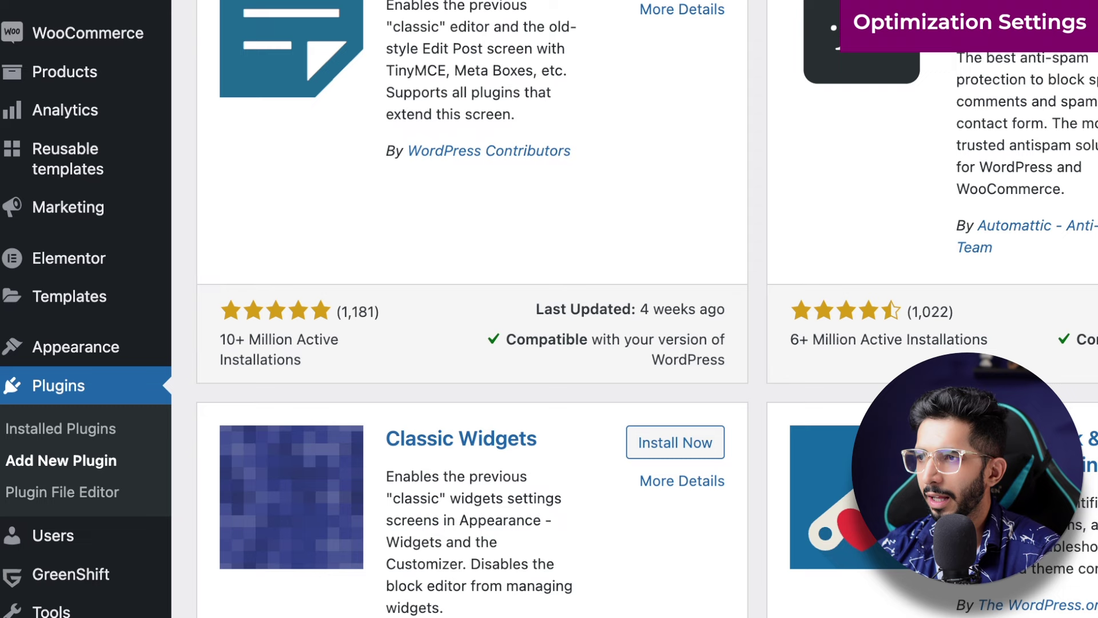
Step: Find the EWWW Image Optimizer plugin, then install and activate it
{"action": "left_click", "coordinate": [824, 58]}
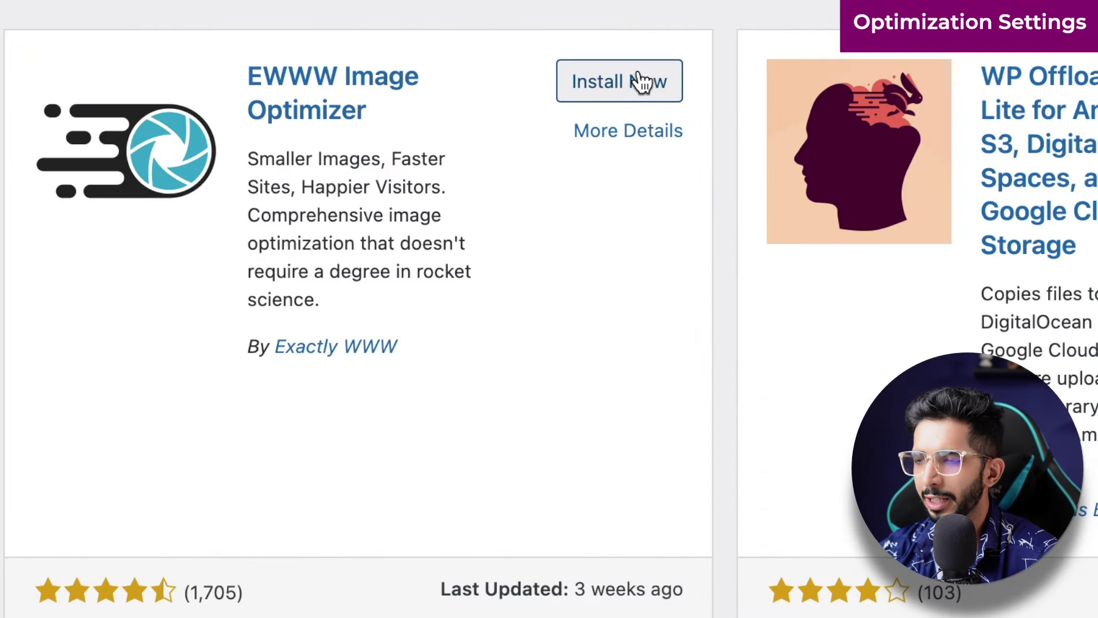
{"action": "left_click", "coordinate": [641, 81]}
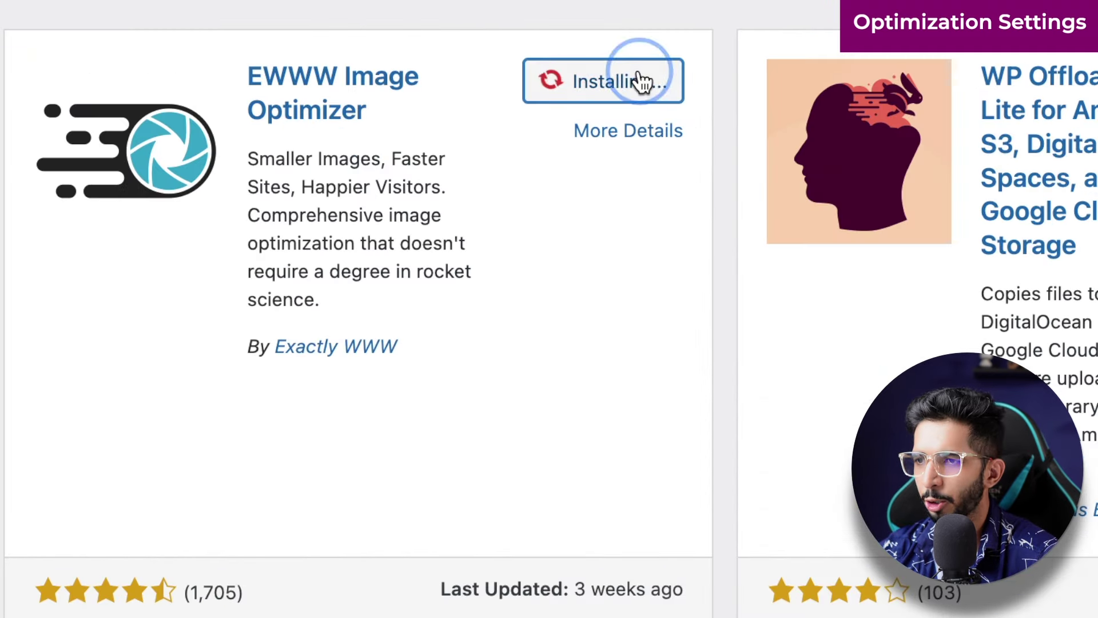
{"action": "left_click", "coordinate": [662, 92]}
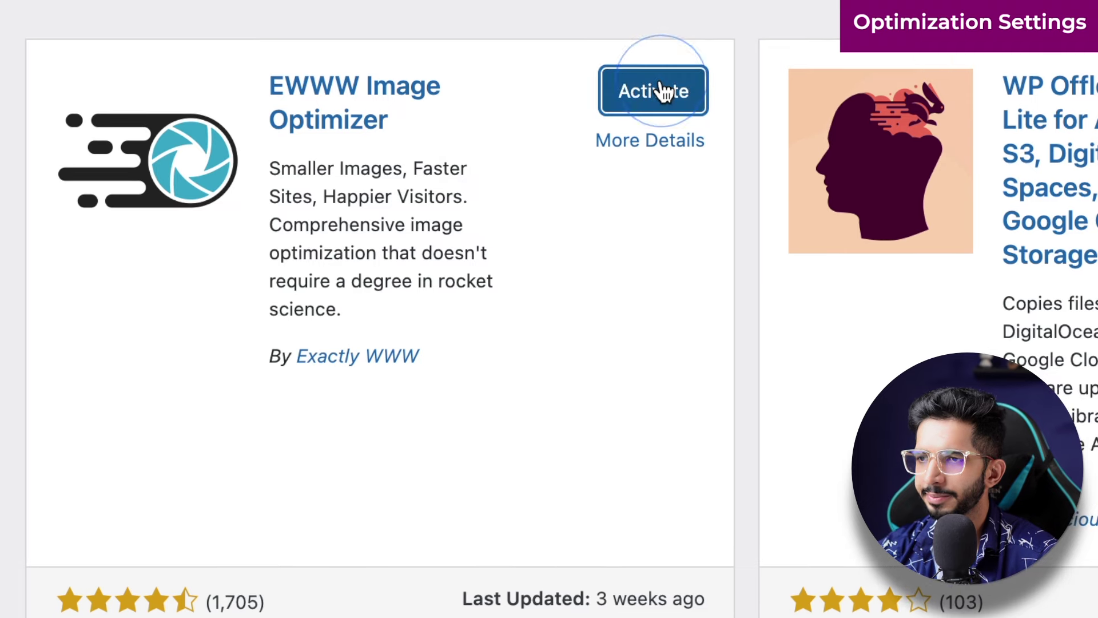
Step: Open the EWWW Image Optimizer settings, skip the setup wizard and switch to Ludicrous Mode
{"action": "left_click", "coordinate": [126, 243]}
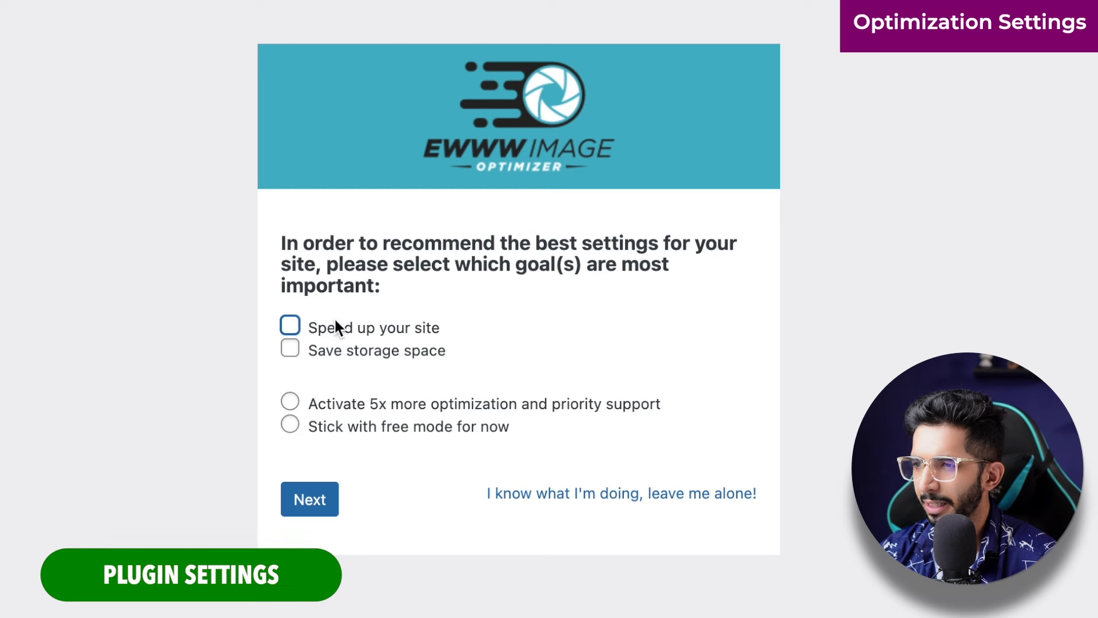
{"action": "left_click", "coordinate": [603, 504]}
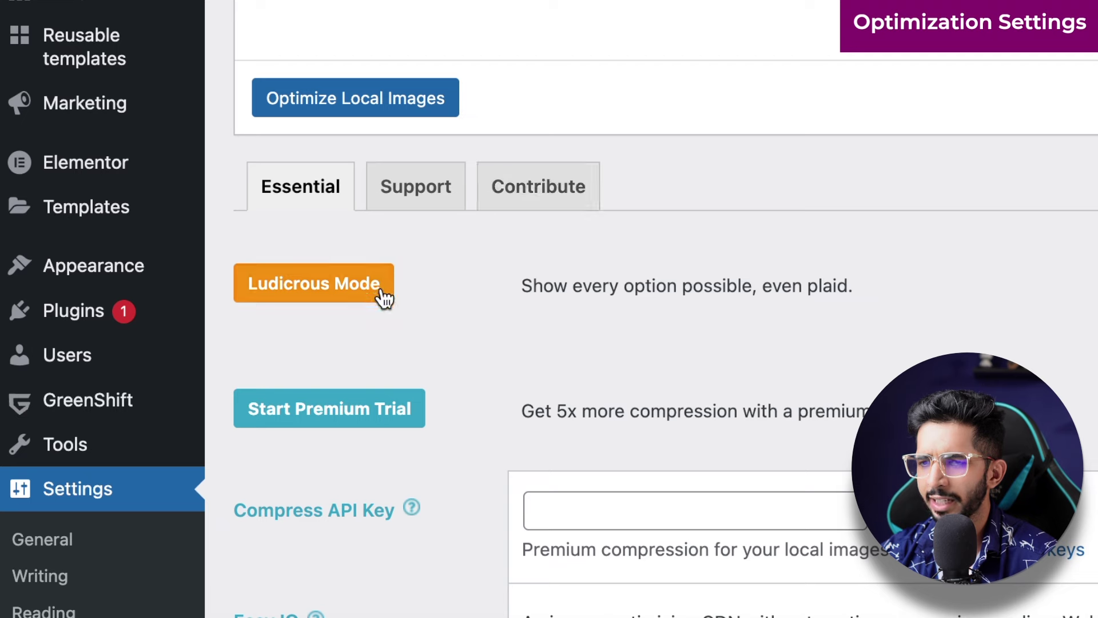
{"action": "left_click", "coordinate": [372, 295]}
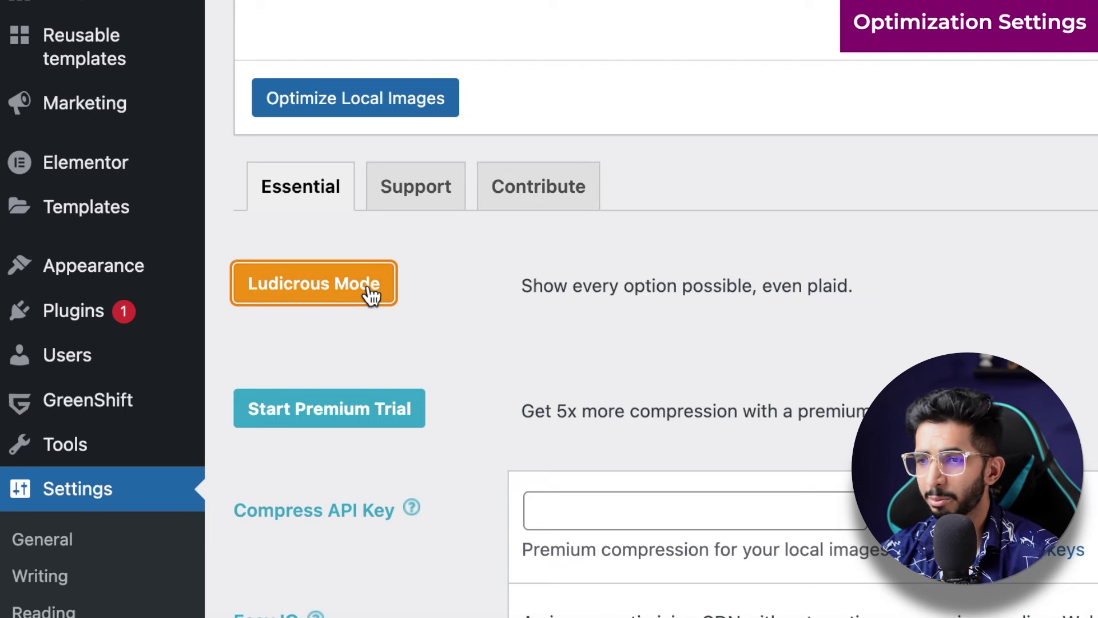
Step: Enable WebP Conversion and Lazy Load in the EWWW Image Optimizer settings
{"action": "scroll", "coordinate": [560, 264], "scroll_direction": "down", "scroll_amount": 10}
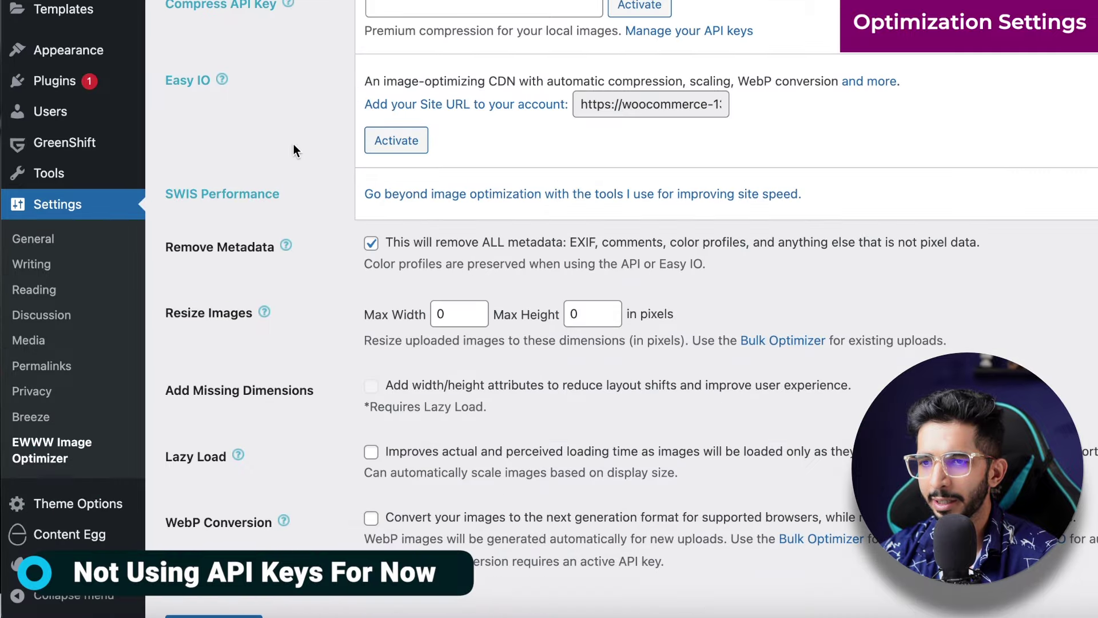
{"action": "scroll", "coordinate": [303, 195], "scroll_direction": "down", "scroll_amount": 1}
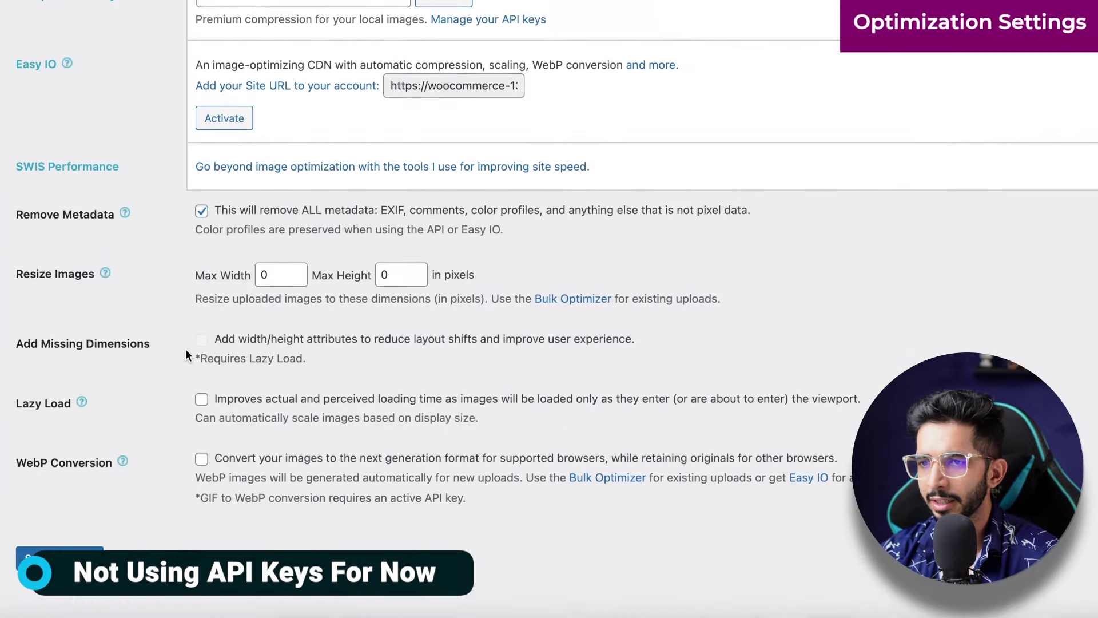
{"action": "scroll", "coordinate": [357, 371], "scroll_direction": "up", "scroll_amount": 5}
{"action": "scroll", "coordinate": [185, 349], "scroll_direction": "down", "scroll_amount": 5}
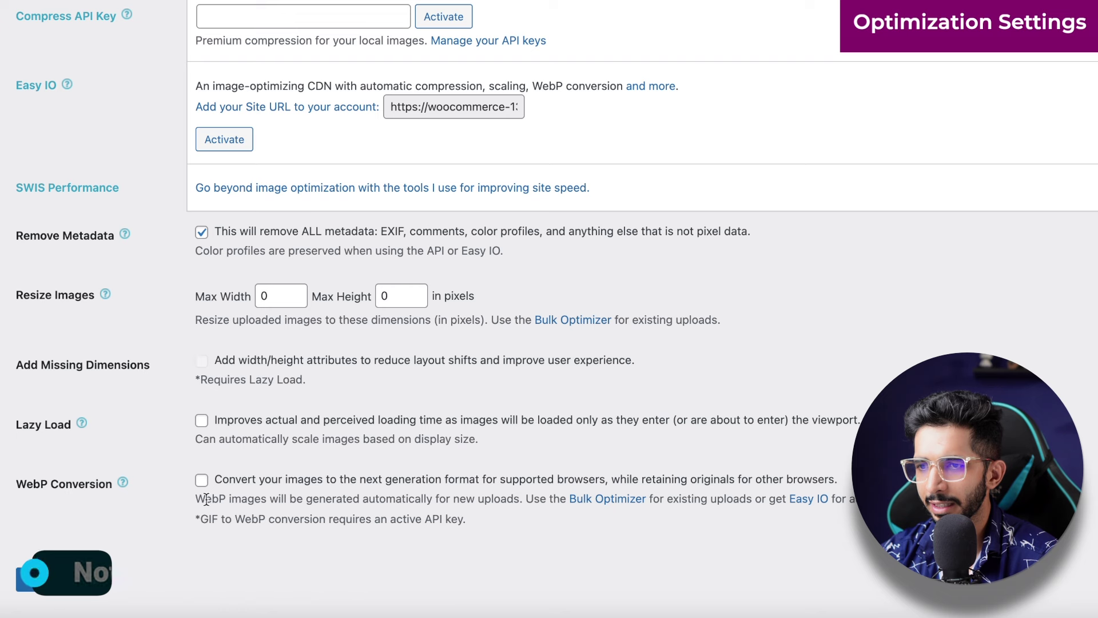
{"action": "left_click", "coordinate": [202, 481]}
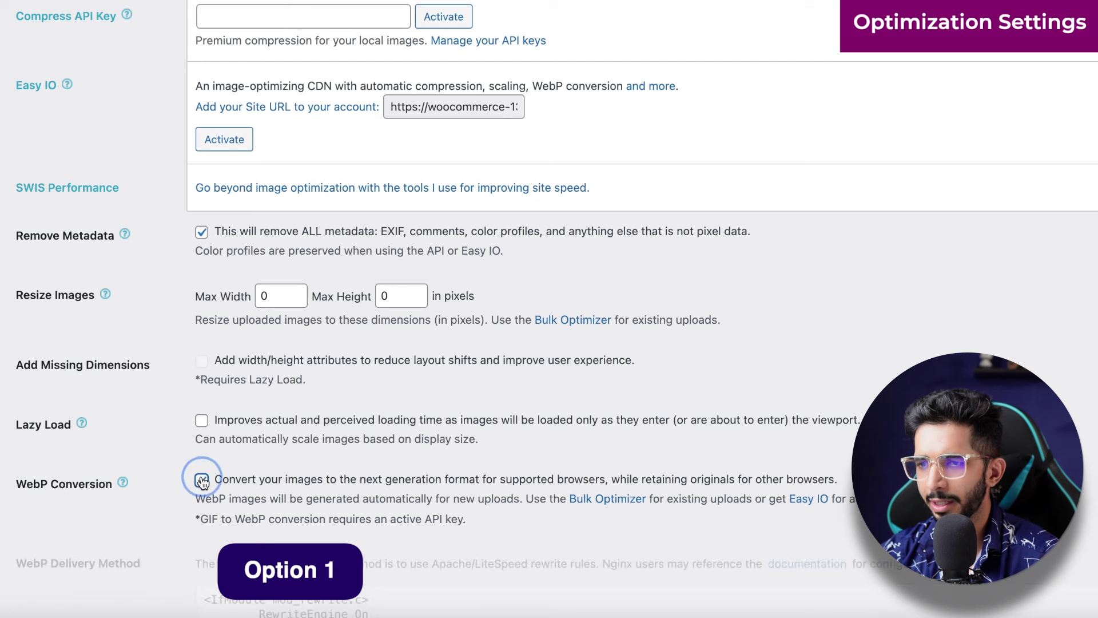
{"action": "left_click", "coordinate": [201, 423]}
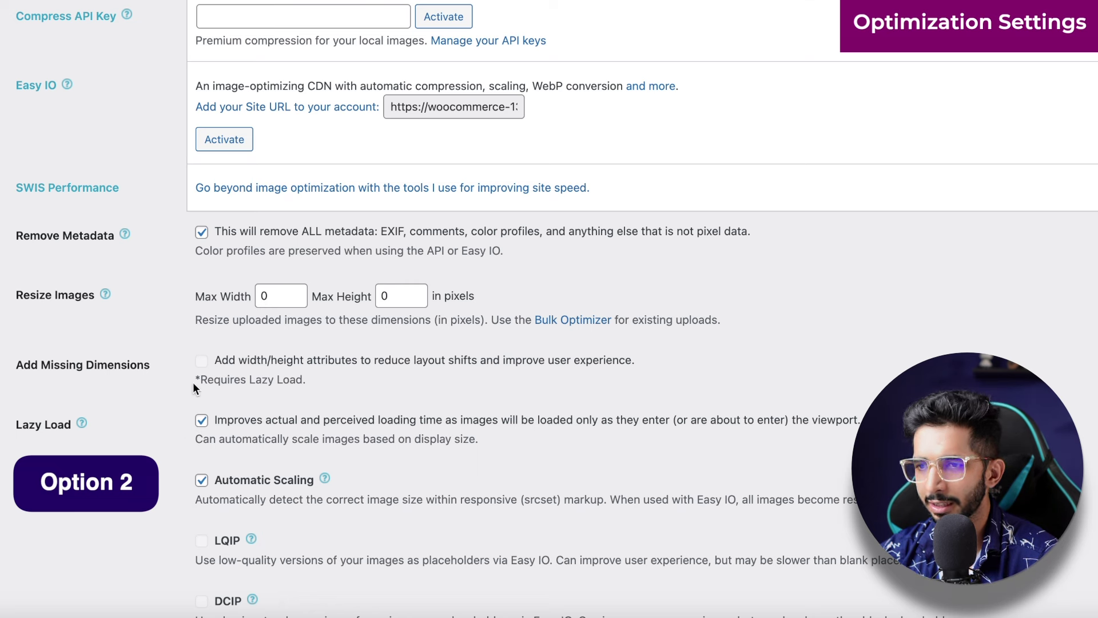
{"action": "left_click_drag", "start_coordinate": [214, 380], "coordinate": [309, 387]}
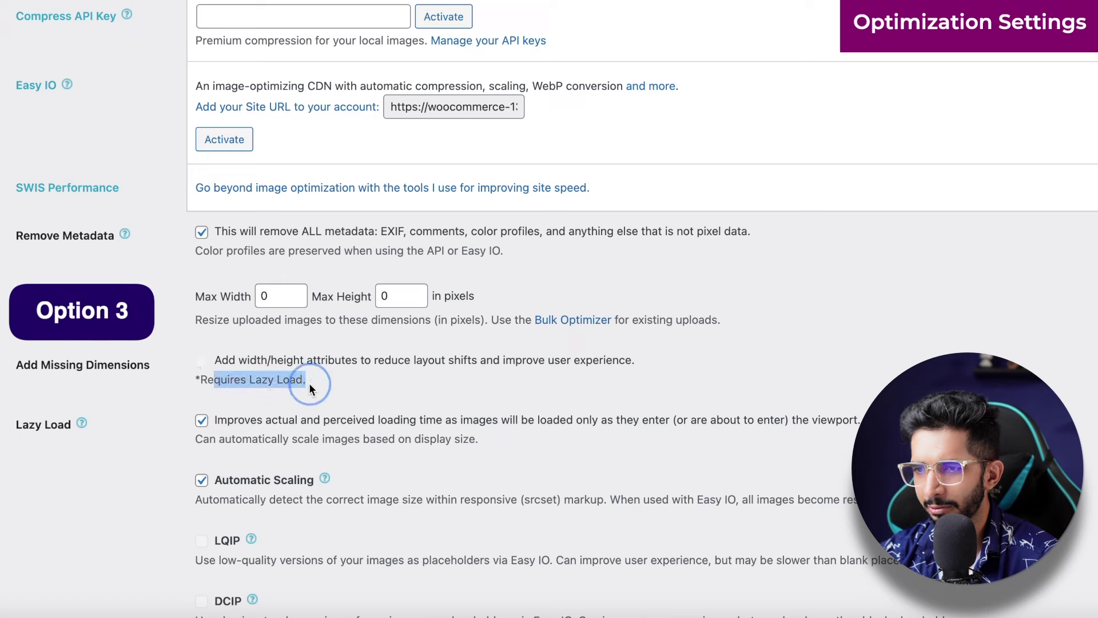
Step: Enable JS WebP Rewriting and Picture WebP Rewriting, and save the settings
{"action": "scroll", "coordinate": [167, 411], "scroll_direction": "down", "scroll_amount": 12}
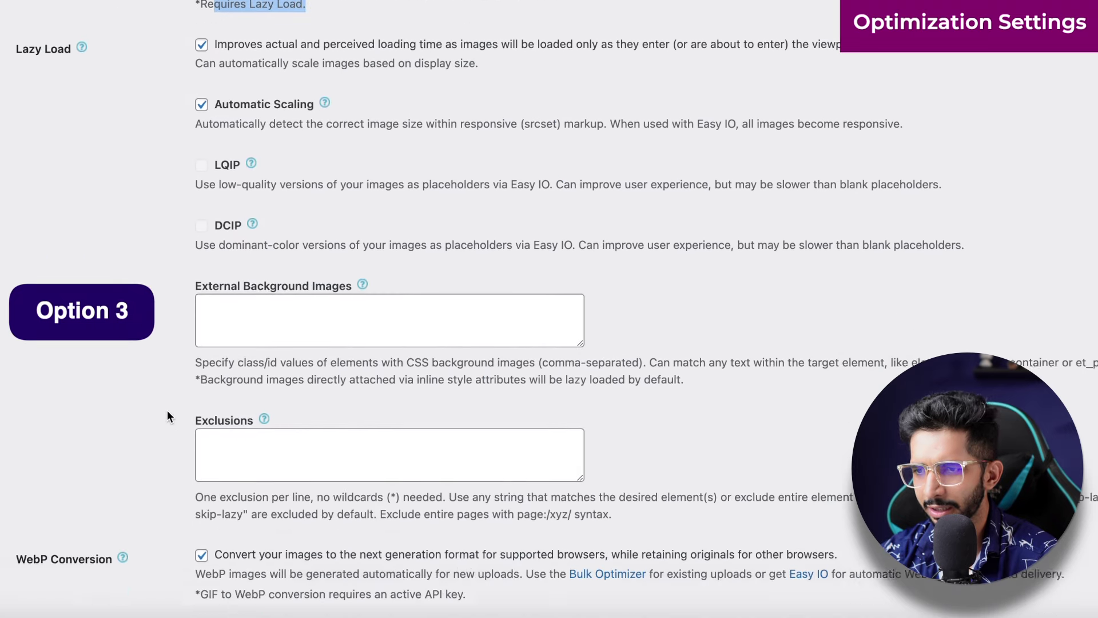
{"action": "scroll", "coordinate": [167, 410], "scroll_direction": "down", "scroll_amount": 5}
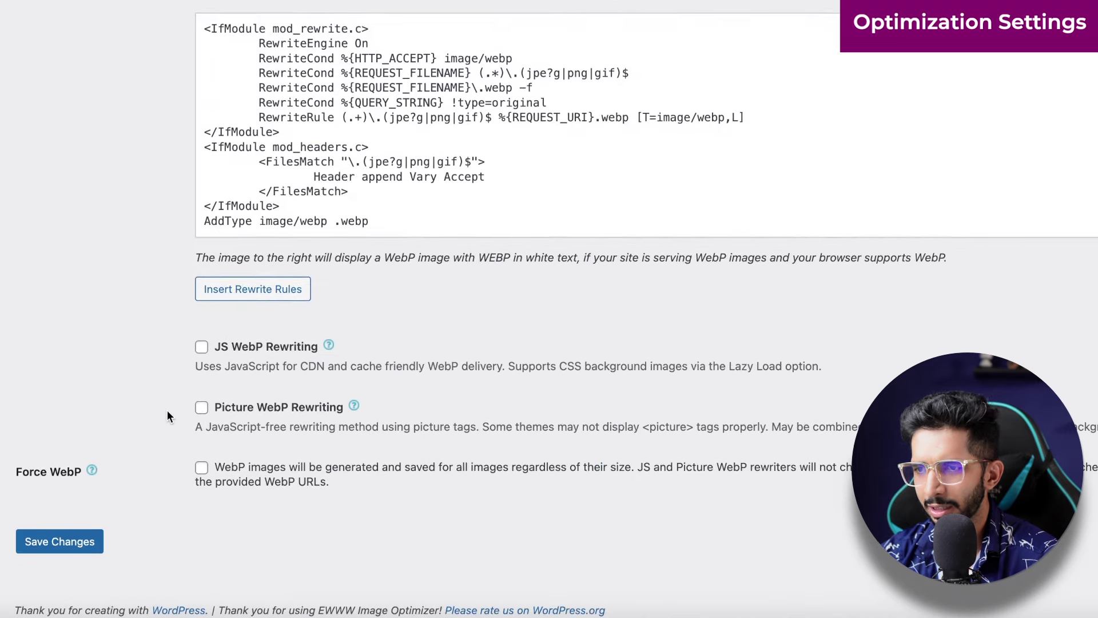
{"action": "left_click", "coordinate": [202, 348]}
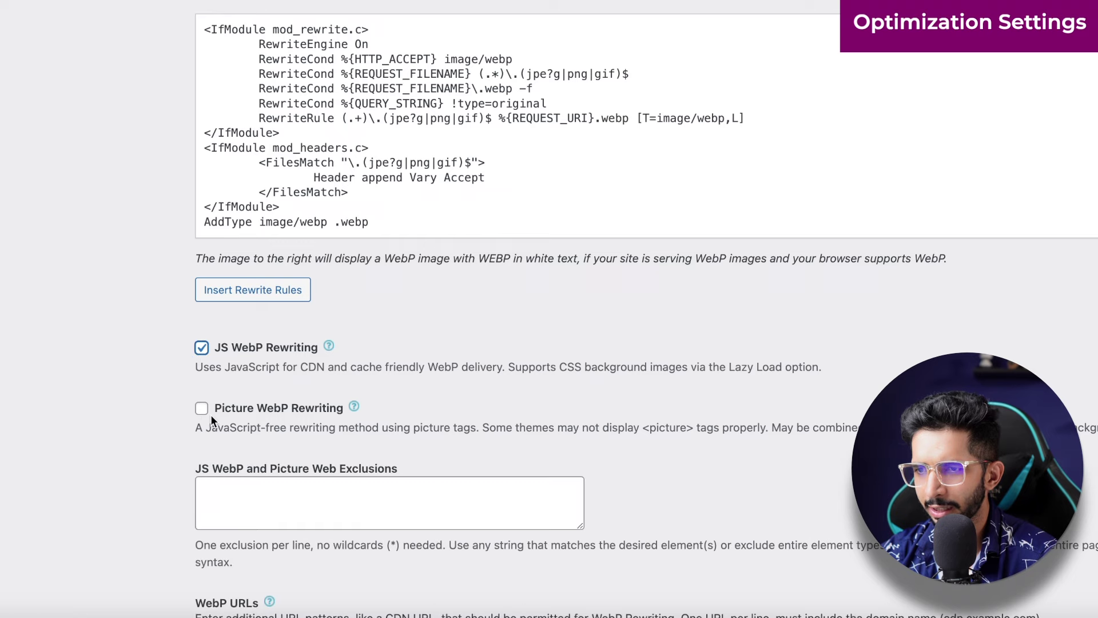
{"action": "left_click", "coordinate": [200, 403]}
{"action": "scroll", "coordinate": [200, 394], "scroll_direction": "down", "scroll_amount": 2}
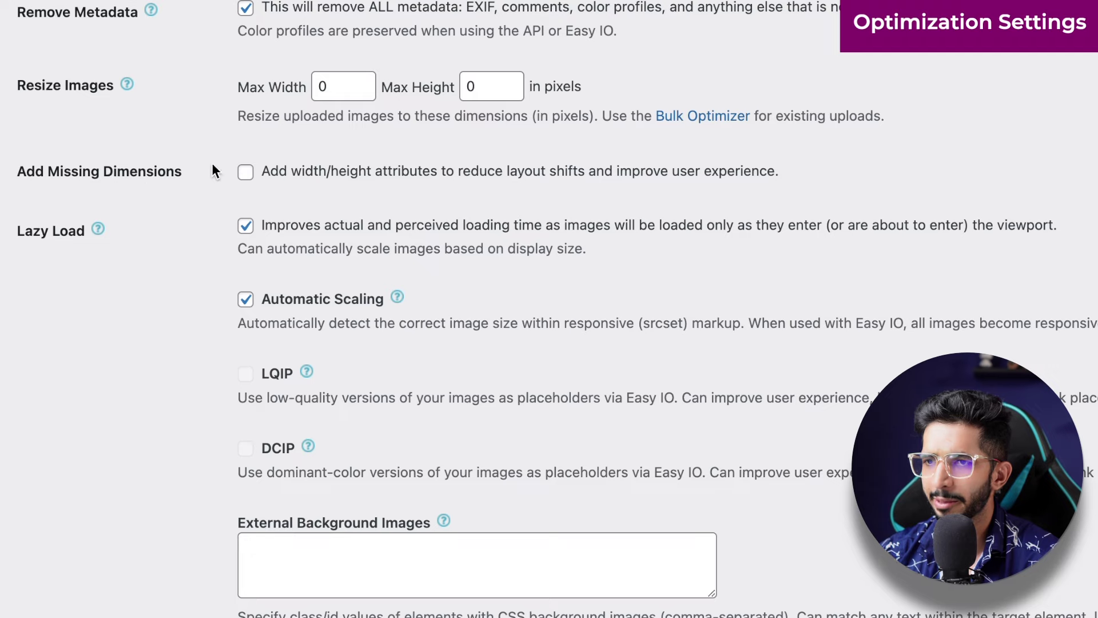
Step: Enable Add Missing Dimensions so images get width and height attributes
{"action": "left_click", "coordinate": [246, 173]}
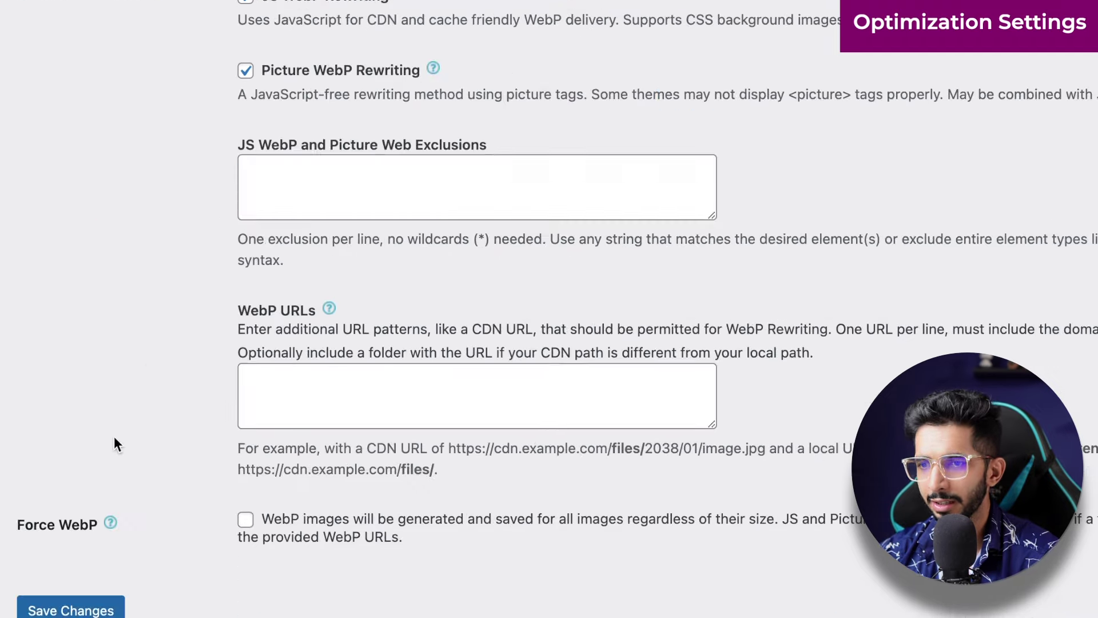
{"action": "scroll", "coordinate": [114, 423], "scroll_direction": "up", "scroll_amount": 1}
{"action": "scroll", "coordinate": [128, 294], "scroll_direction": "down", "scroll_amount": 3}
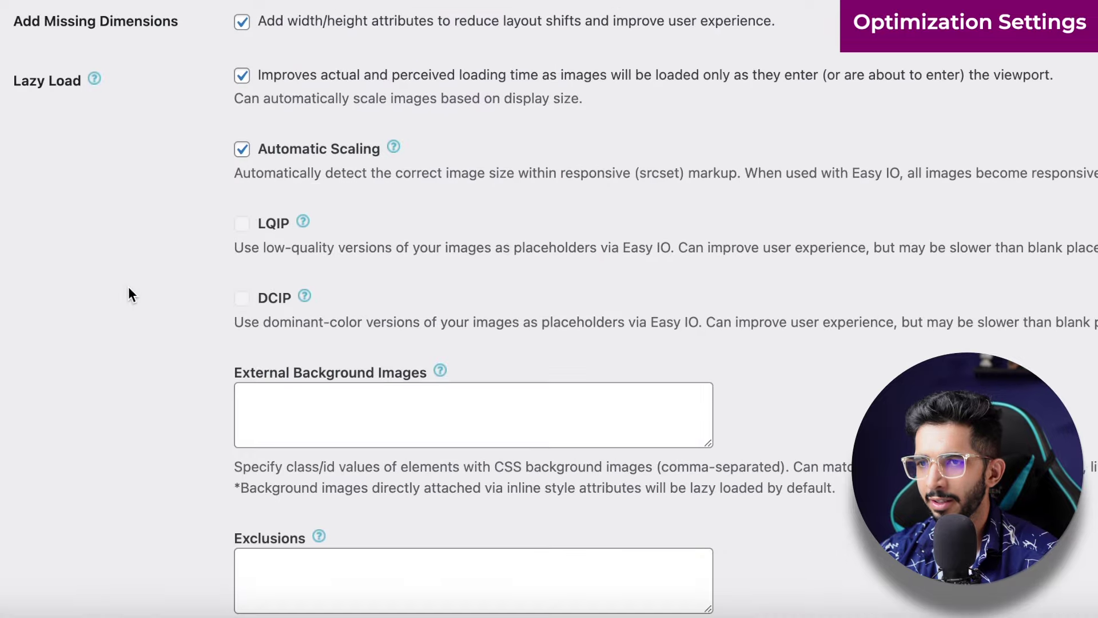
Step: Start the bulk optimization of all local Media Library images in EWWW Image Optimizer and confirm it
{"action": "scroll", "coordinate": [128, 292], "scroll_direction": "down", "scroll_amount": 5}
{"action": "scroll", "coordinate": [90, 387], "scroll_direction": "up", "scroll_amount": 15}
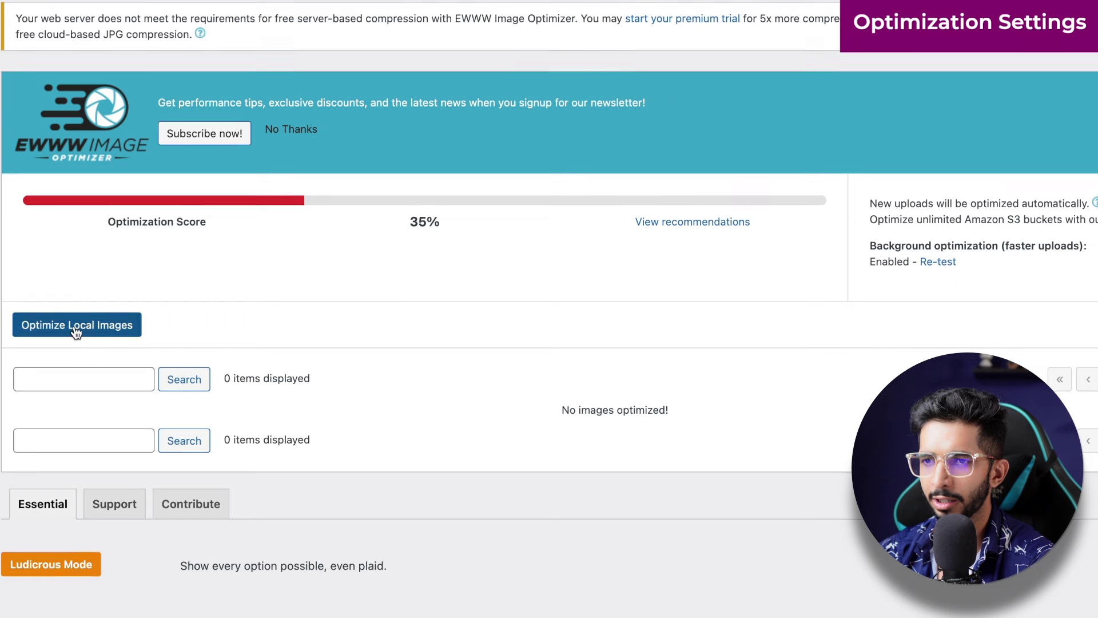
{"action": "left_click", "coordinate": [75, 329]}
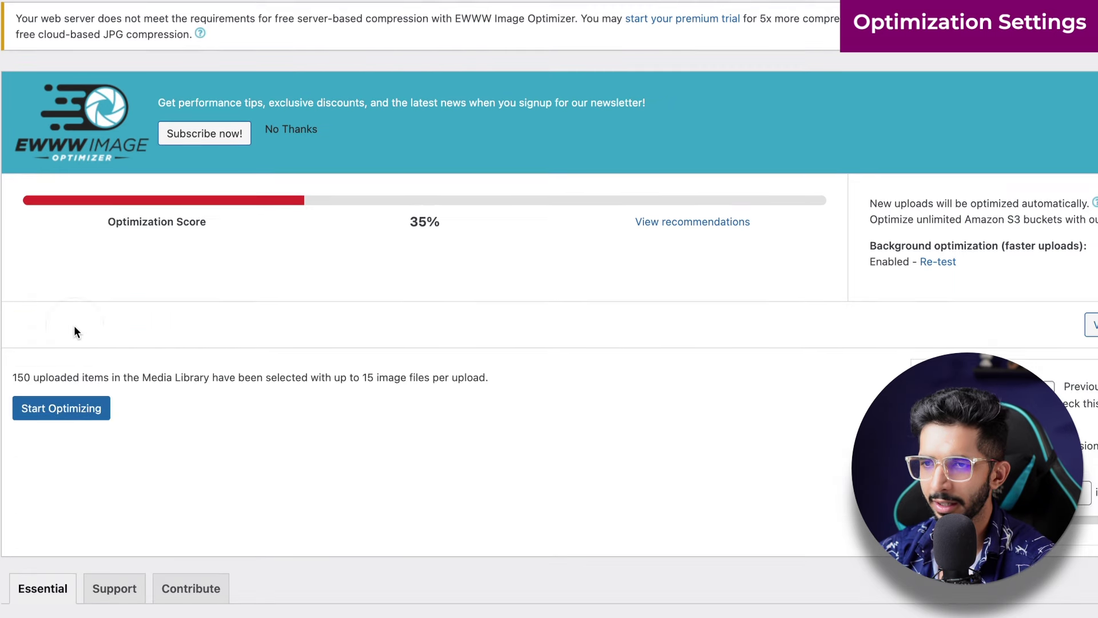
{"action": "left_click", "coordinate": [55, 410]}
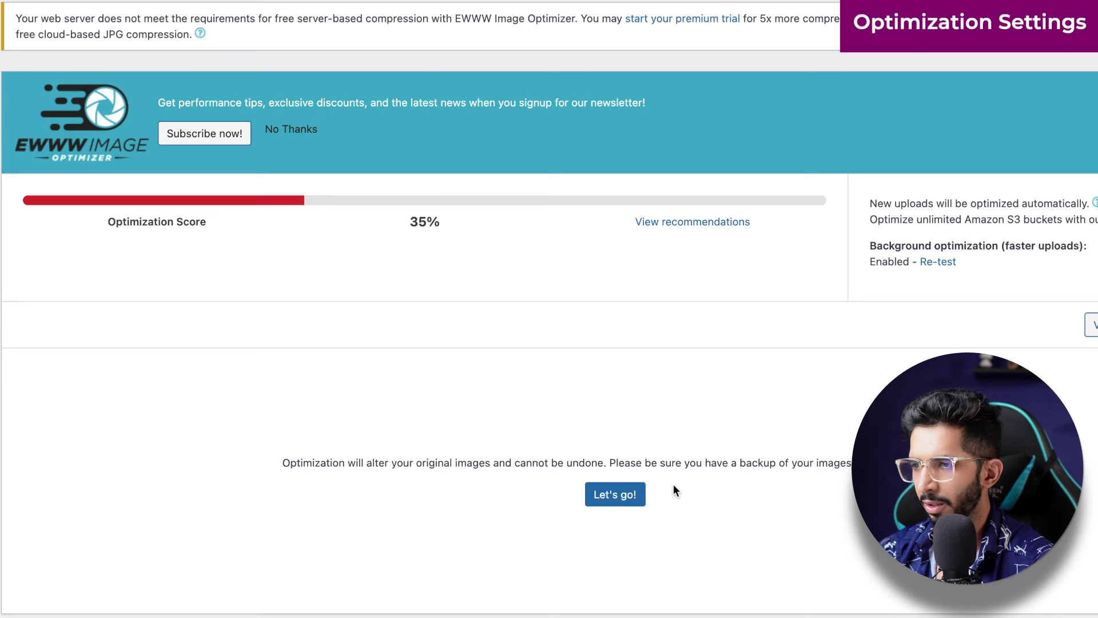
{"action": "left_click", "coordinate": [620, 499]}
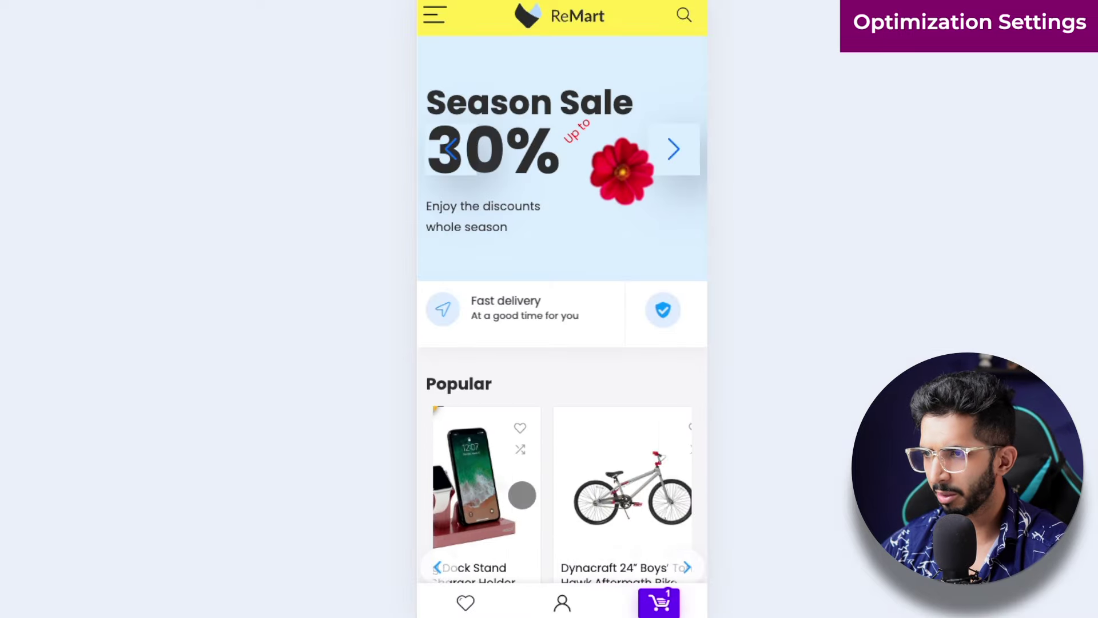
Step: Switch to PageSpeed Insights, replace the URL with the store's /product/huaweip30/ page and analyze it
{"action": "left_click", "coordinate": [608, 506]}
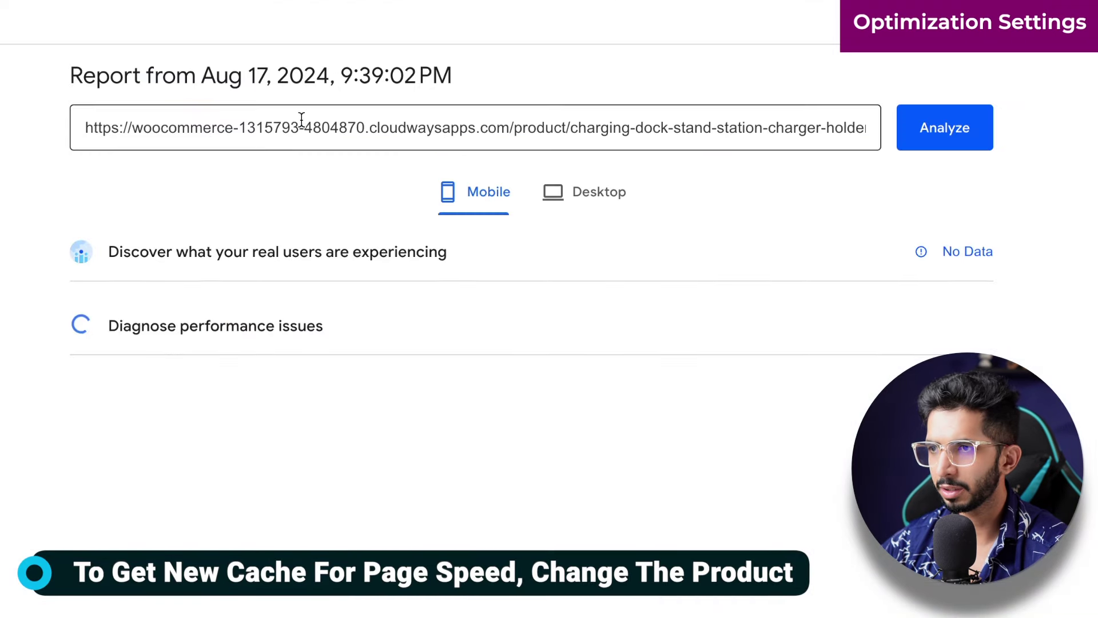
{"action": "triple_click", "coordinate": [300, 121]}
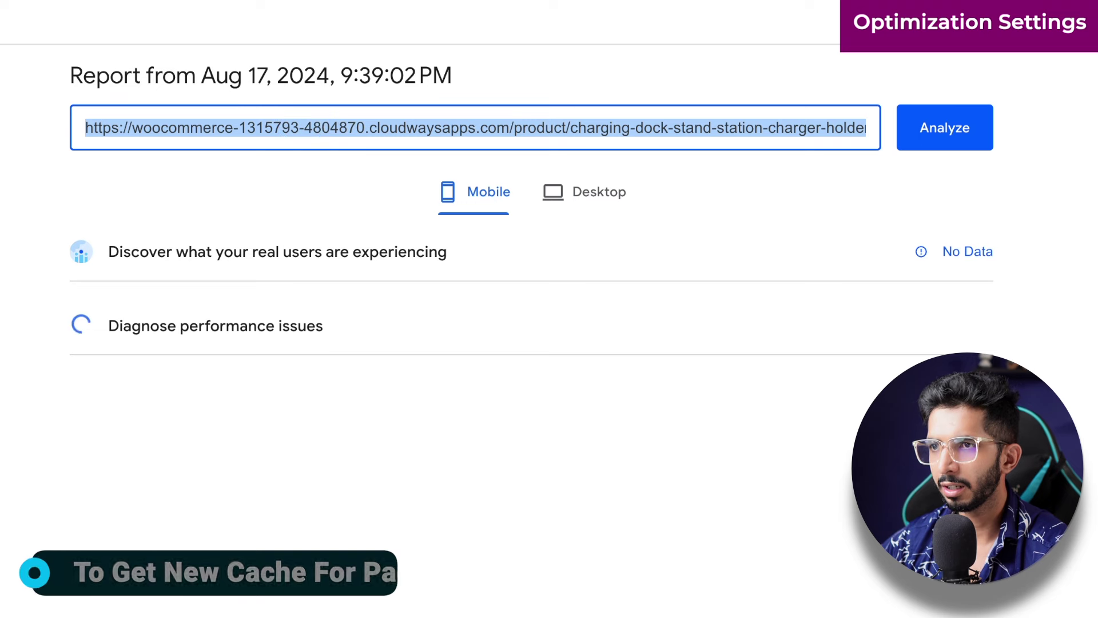
{"action": "key", "text": "BackSpace"}
{"action": "type", "text": "https://woocommerce-1315793-4804870.cloudwaysapps.com/product/huaweip30/"}
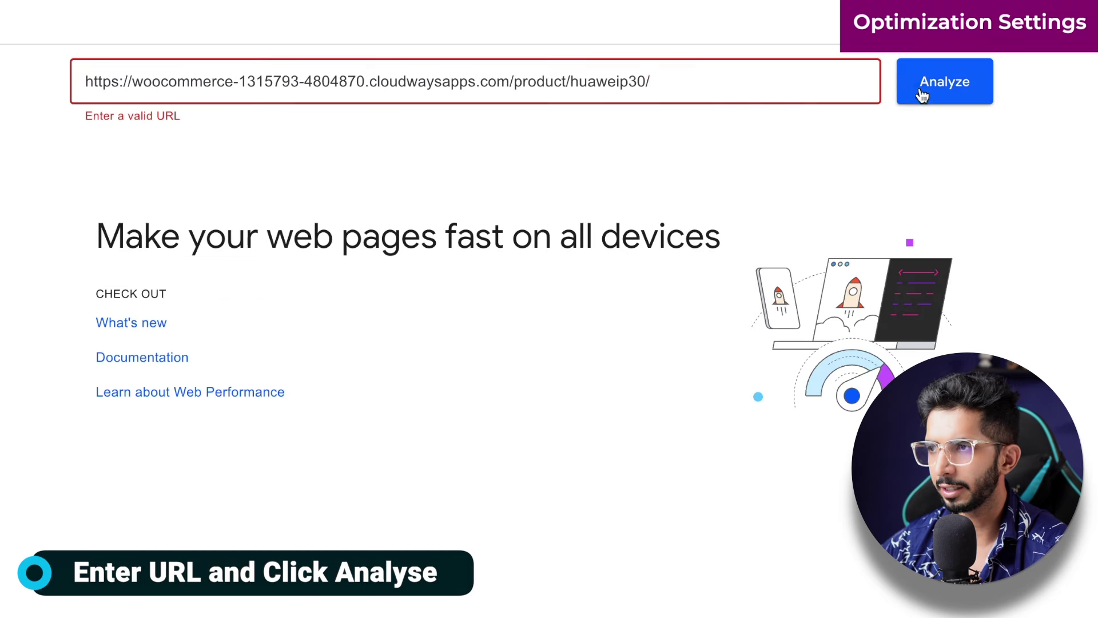
{"action": "left_click", "coordinate": [935, 80]}
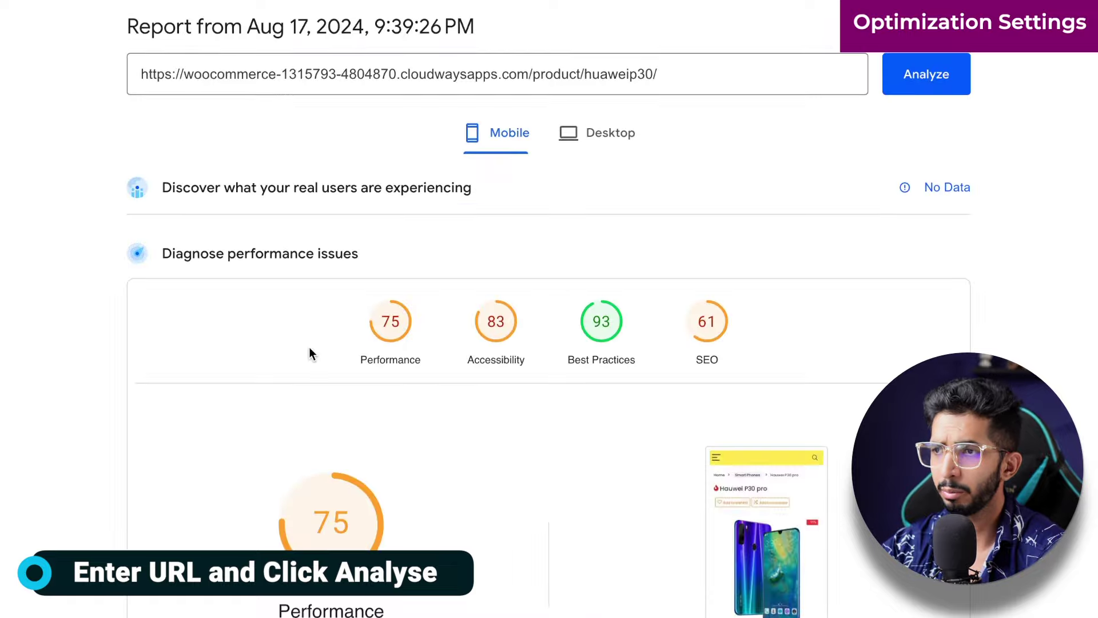
Step: Examine the Largest Contentful Paint element and render-blocking resources diagnostics in the mobile report
{"action": "scroll", "coordinate": [309, 346], "scroll_direction": "down", "scroll_amount": 10}
{"action": "scroll", "coordinate": [308, 347], "scroll_direction": "down", "scroll_amount": 12}
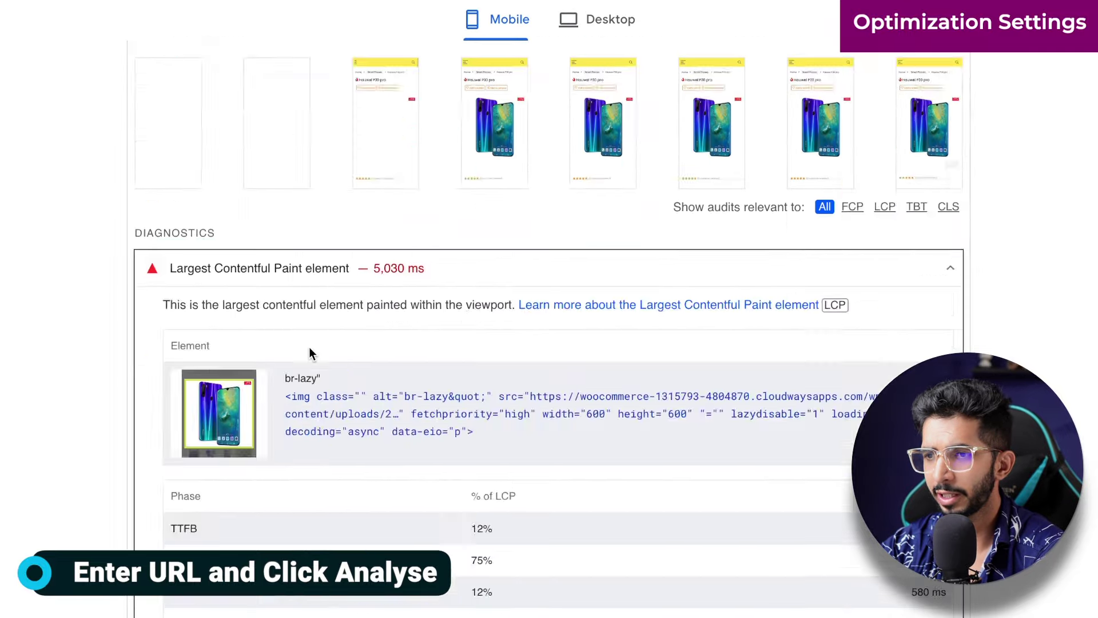
{"action": "scroll", "coordinate": [284, 170], "scroll_direction": "up", "scroll_amount": 3}
{"action": "left_click", "coordinate": [270, 86]}
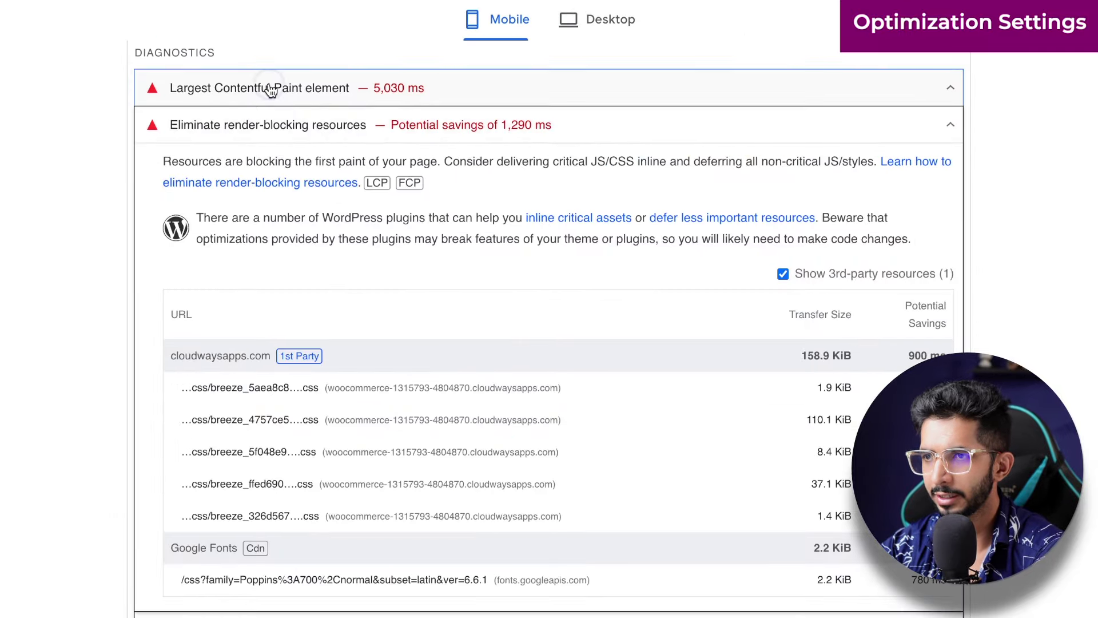
{"action": "double_click", "coordinate": [265, 128]}
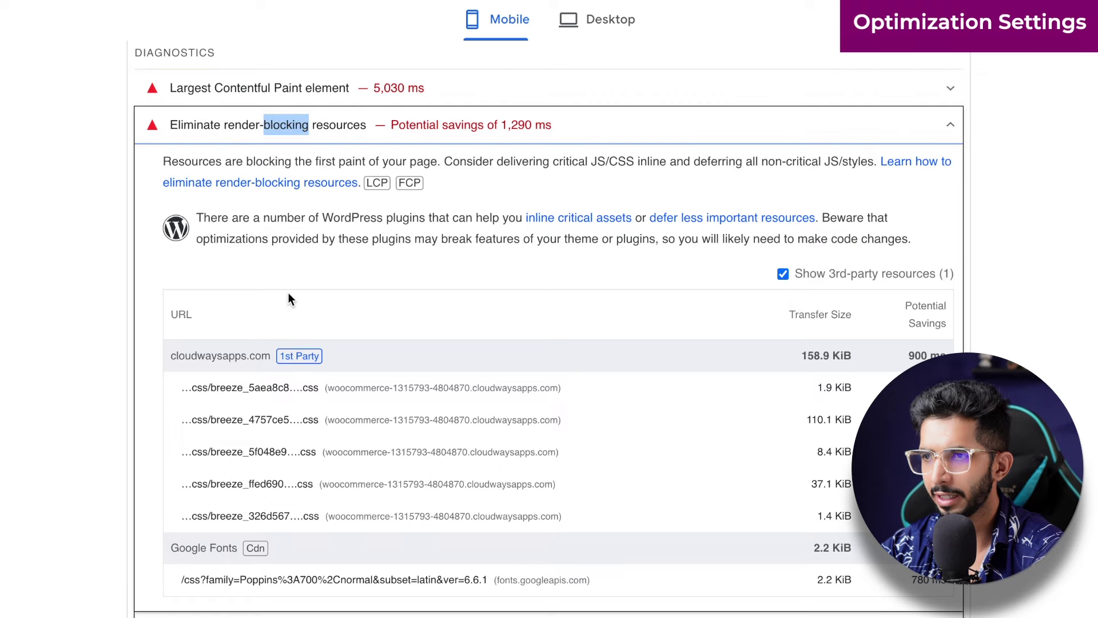
{"action": "scroll", "coordinate": [287, 292], "scroll_direction": "down", "scroll_amount": 1}
{"action": "scroll", "coordinate": [260, 298], "scroll_direction": "down", "scroll_amount": 2}
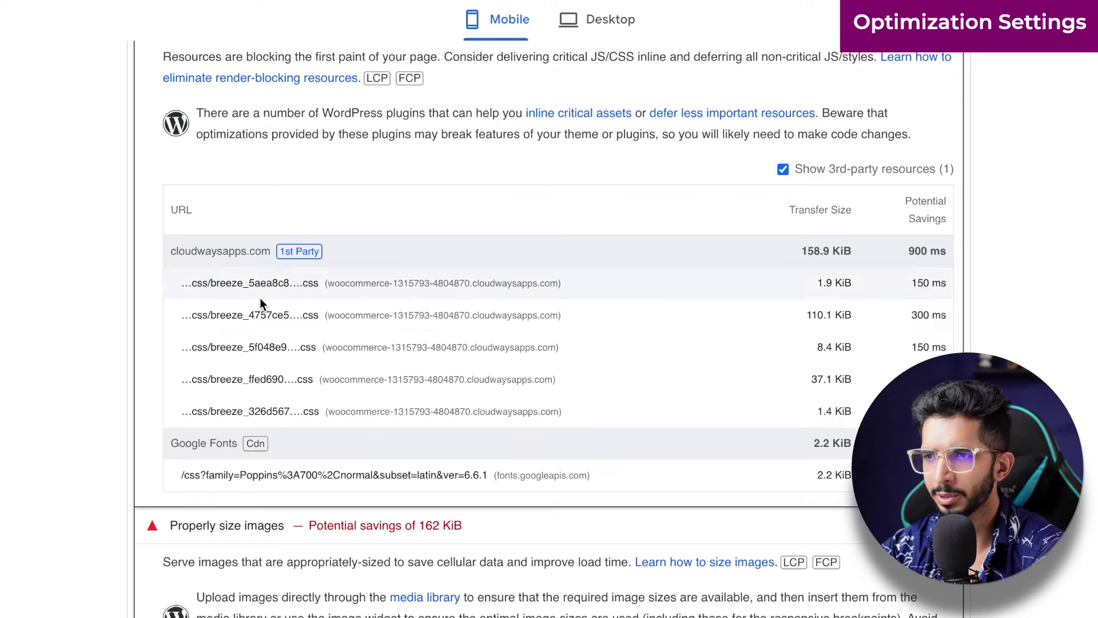
Step: Examine the image sizing and next-gen formats diagnostics to see which images are flagged
{"action": "scroll", "coordinate": [247, 369], "scroll_direction": "down", "scroll_amount": 4}
{"action": "double_click", "coordinate": [231, 261]}
{"action": "scroll", "coordinate": [231, 258], "scroll_direction": "down", "scroll_amount": 2}
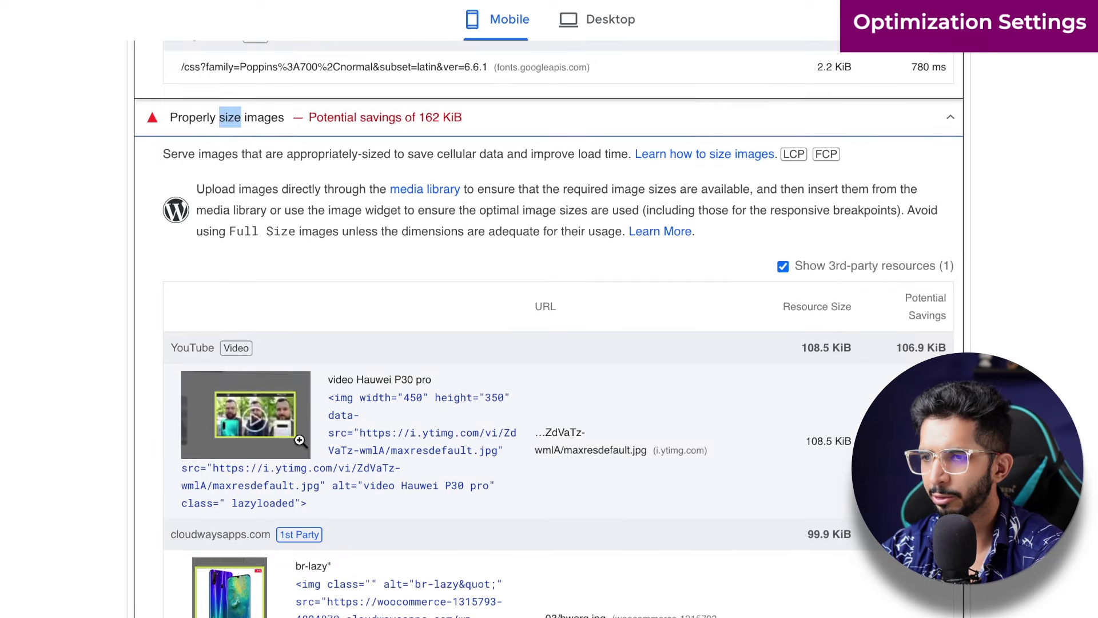
{"action": "scroll", "coordinate": [300, 439], "scroll_direction": "down", "scroll_amount": 4}
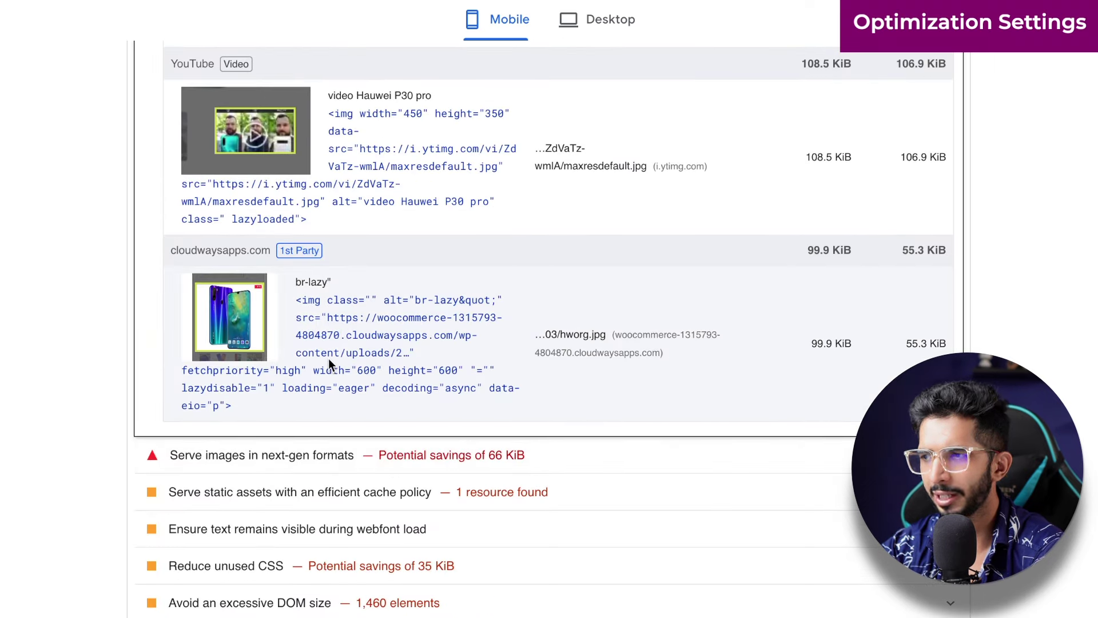
{"action": "left_click", "coordinate": [327, 390]}
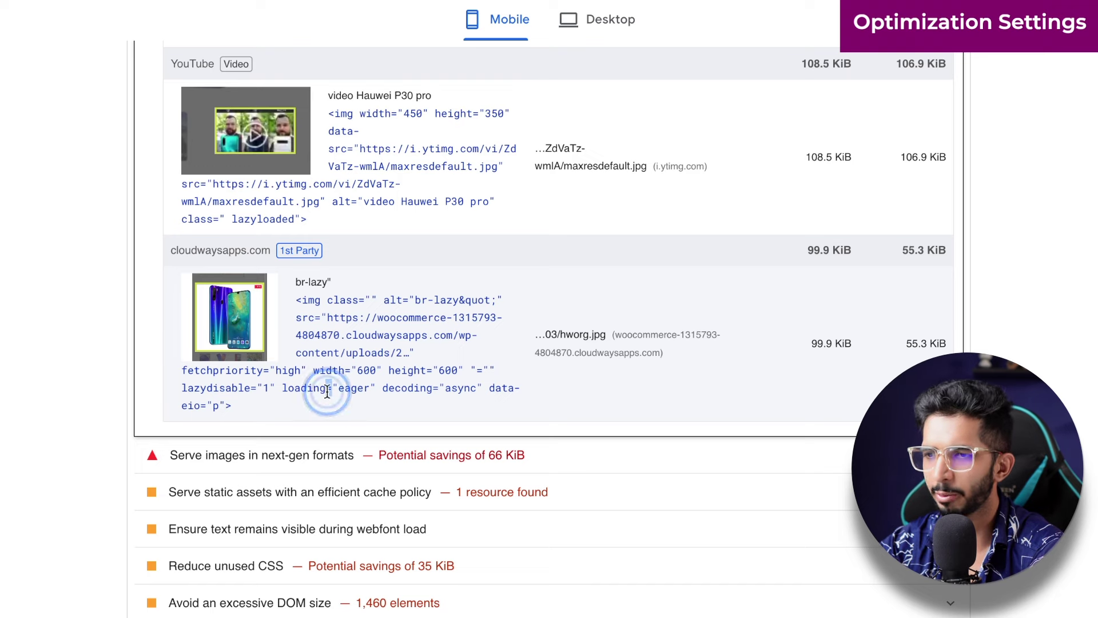
{"action": "left_click", "coordinate": [318, 475]}
{"action": "scroll", "coordinate": [318, 477], "scroll_direction": "down", "scroll_amount": 7}
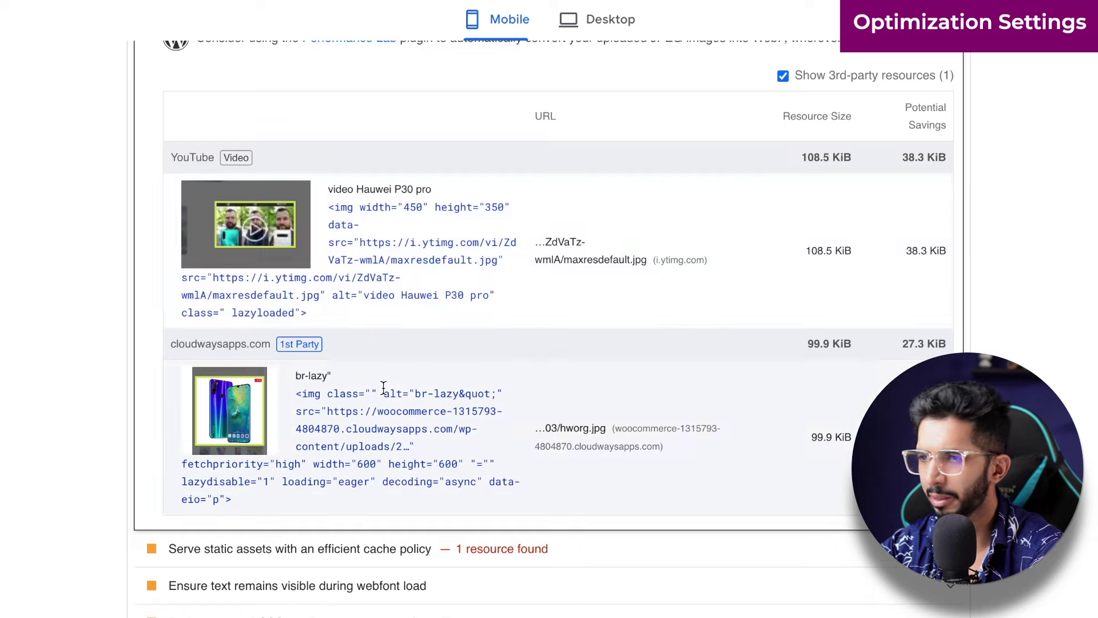
{"action": "scroll", "coordinate": [383, 388], "scroll_direction": "up", "scroll_amount": 1}
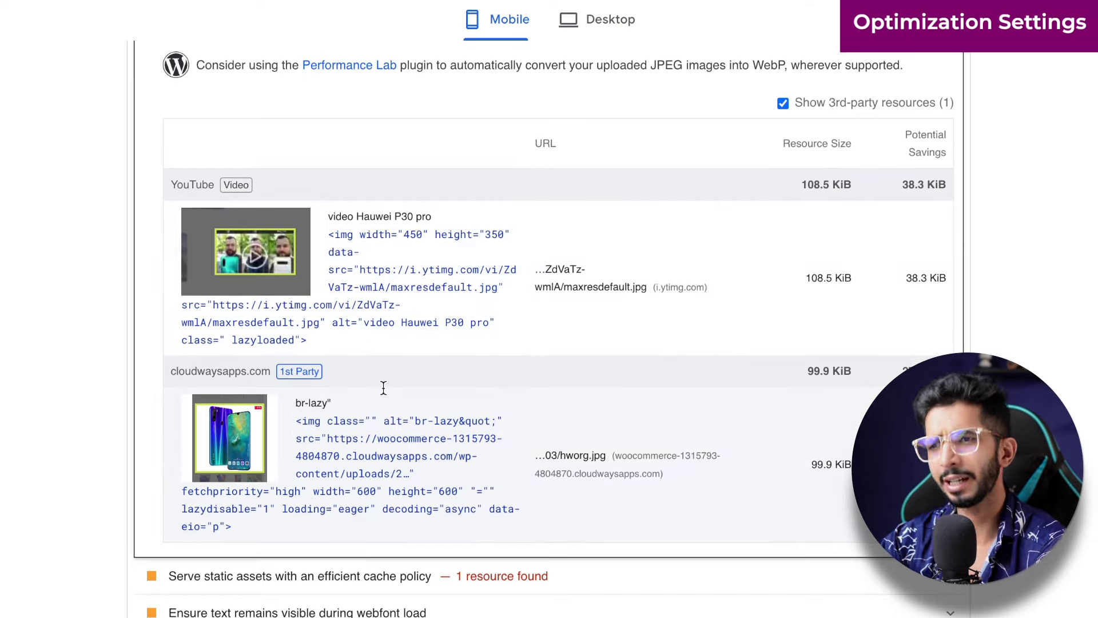
{"action": "scroll", "coordinate": [383, 388], "scroll_direction": "up", "scroll_amount": 15}
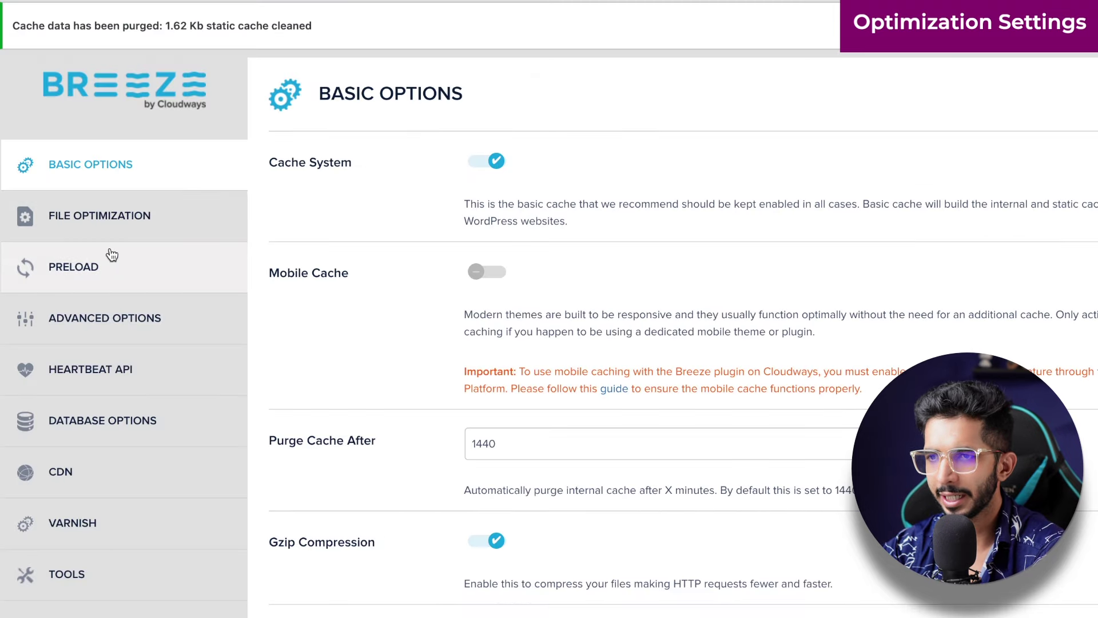
Step: Enable Combine CSS in the Breeze File Optimization settings
{"action": "left_click", "coordinate": [112, 223]}
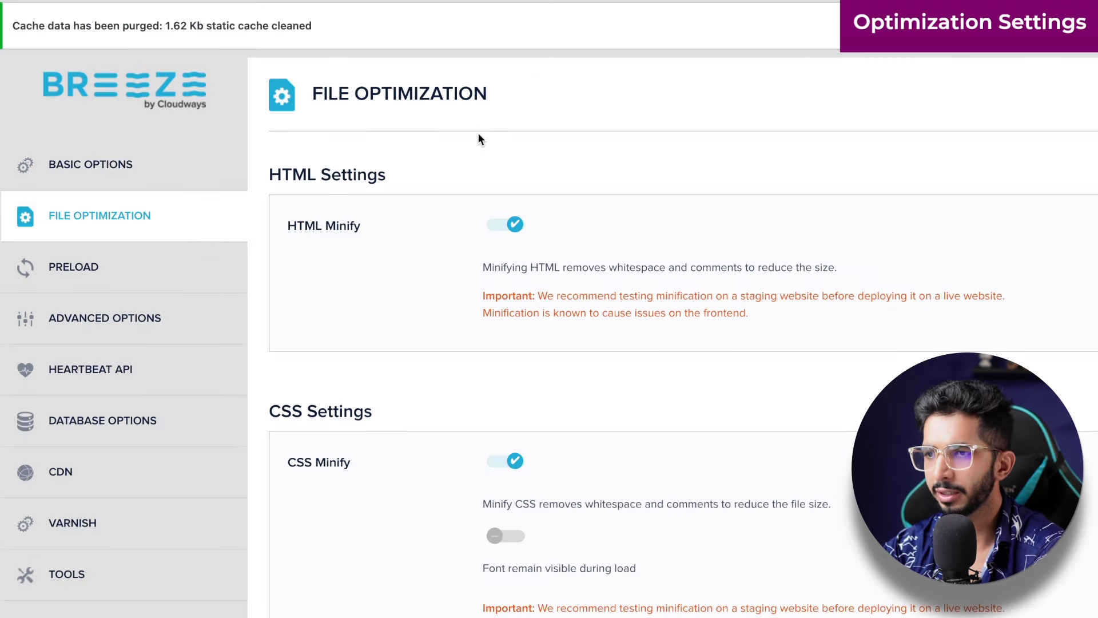
{"action": "scroll", "coordinate": [480, 137], "scroll_direction": "down", "scroll_amount": 6}
{"action": "scroll", "coordinate": [483, 264], "scroll_direction": "down", "scroll_amount": 3}
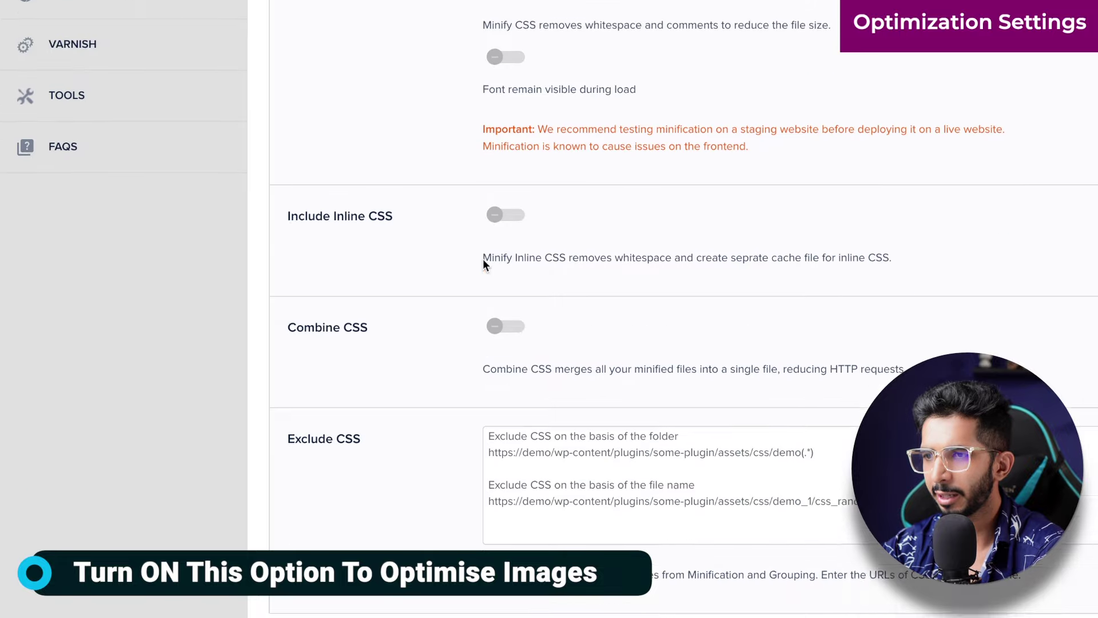
{"action": "scroll", "coordinate": [430, 332], "scroll_direction": "down", "scroll_amount": 12}
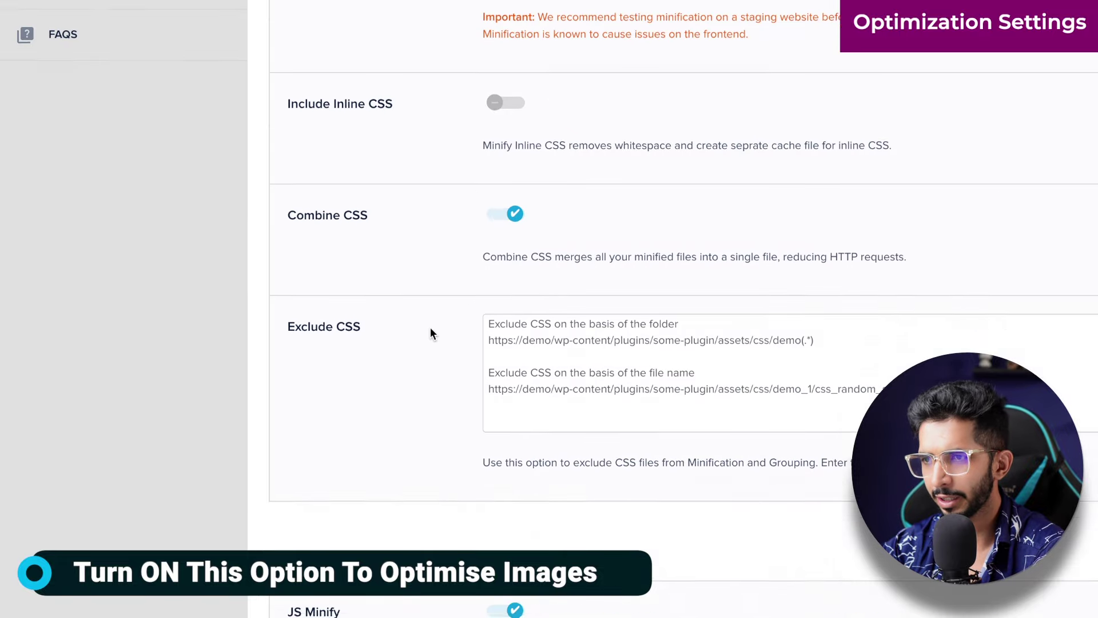
{"action": "scroll", "coordinate": [430, 333], "scroll_direction": "up", "scroll_amount": 7}
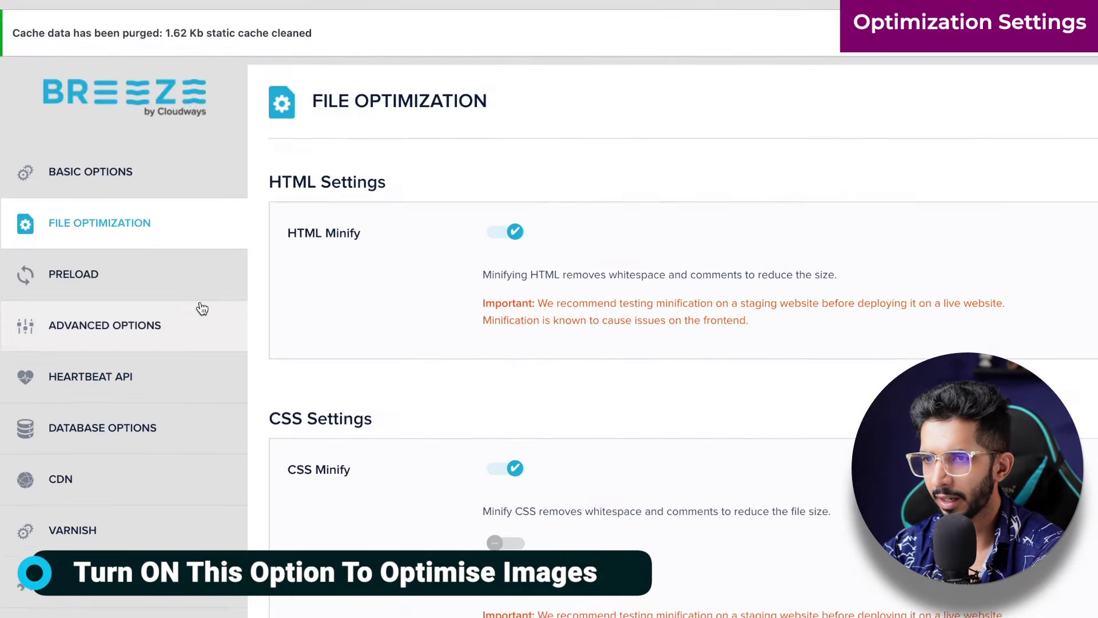
Step: Enable Lazy Load Images in the Breeze Basic Options and save the changes
{"action": "left_click", "coordinate": [98, 183]}
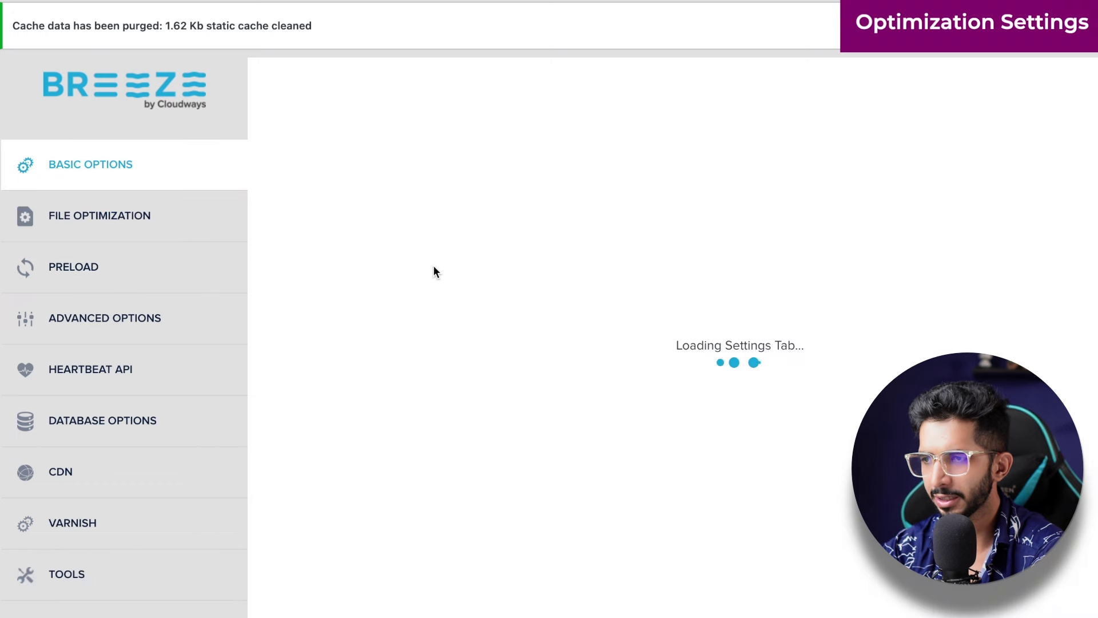
{"action": "scroll", "coordinate": [433, 273], "scroll_direction": "down", "scroll_amount": 6}
{"action": "left_click", "coordinate": [477, 395]}
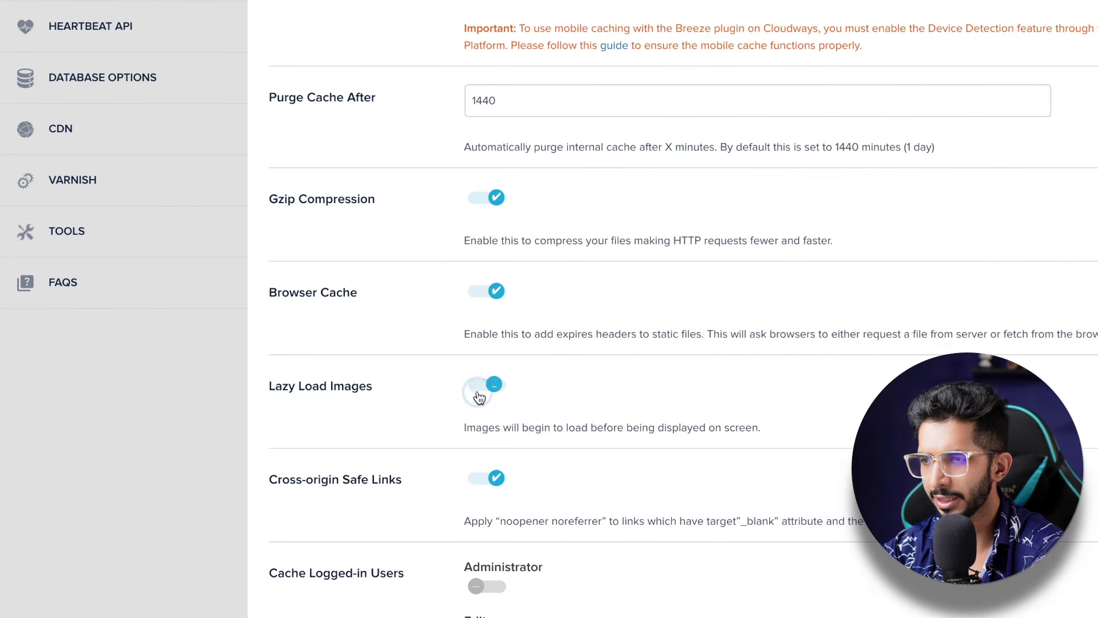
{"action": "scroll", "coordinate": [375, 410], "scroll_direction": "down", "scroll_amount": 7}
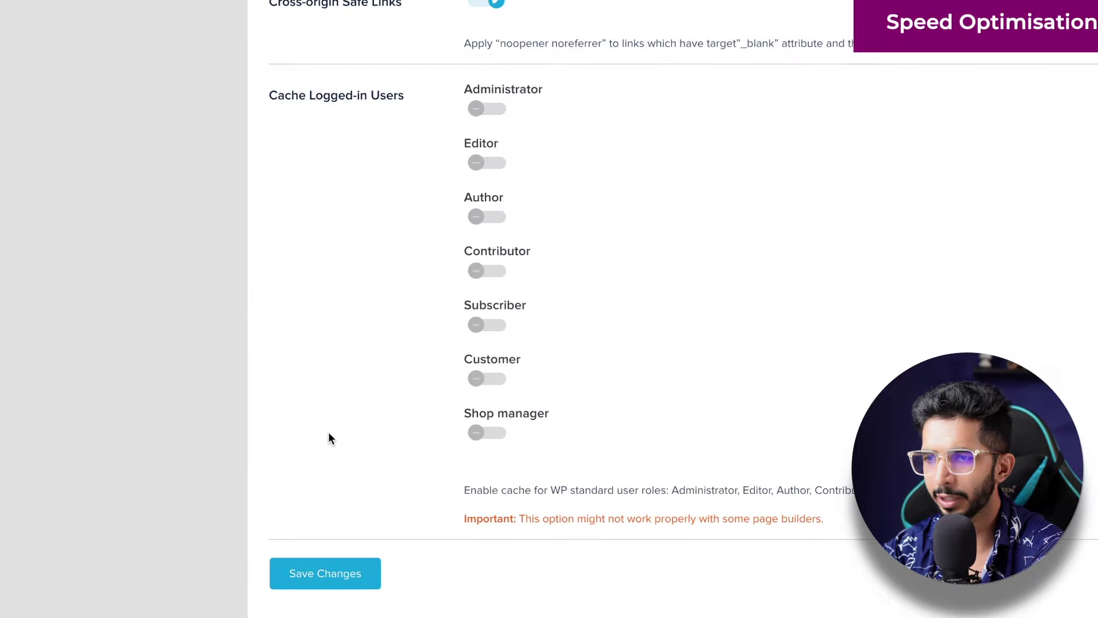
{"action": "left_click", "coordinate": [330, 579]}
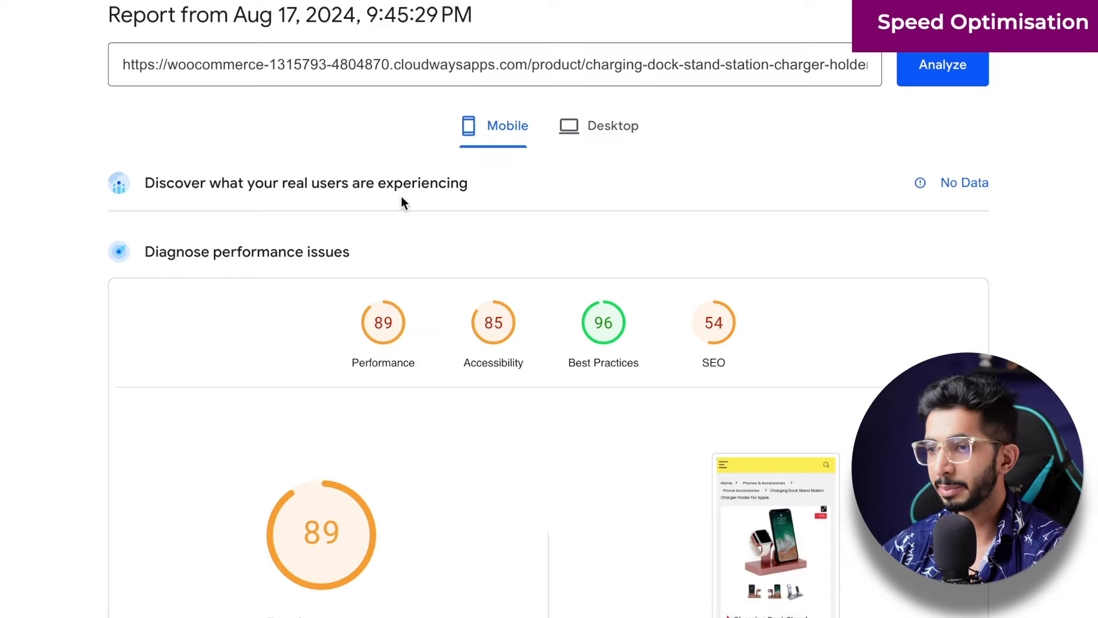
Step: Review the performance score, metrics and diagnostics in the charging dock product's mobile PageSpeed report
{"action": "scroll", "coordinate": [400, 197], "scroll_direction": "down", "scroll_amount": 5}
{"action": "mouse_move", "coordinate": [310, 174]}
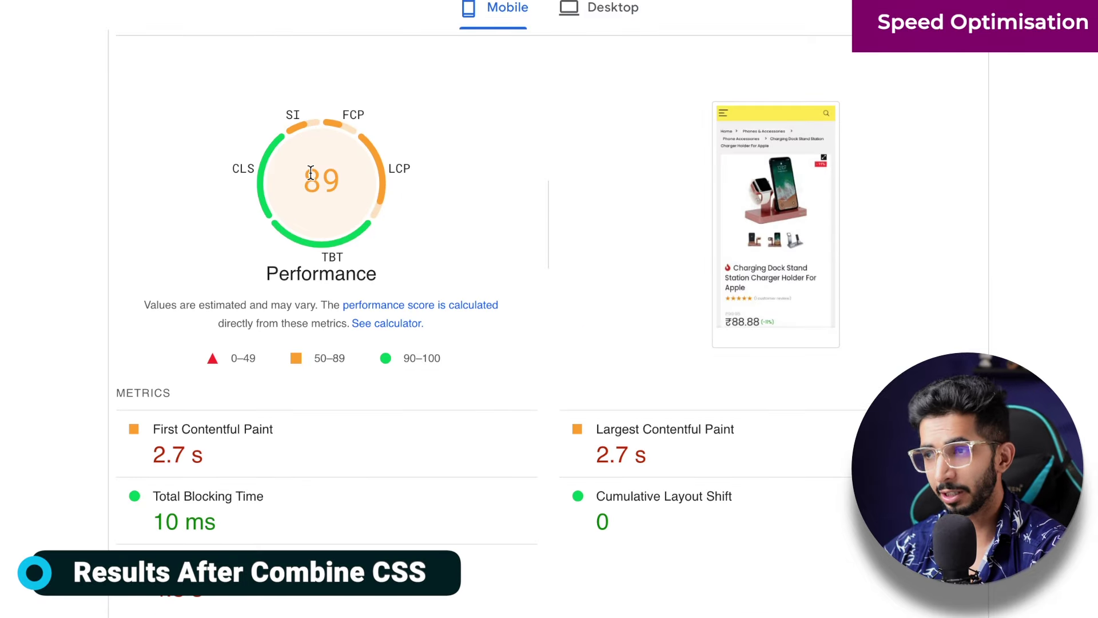
{"action": "scroll", "coordinate": [310, 173], "scroll_direction": "down", "scroll_amount": 15}
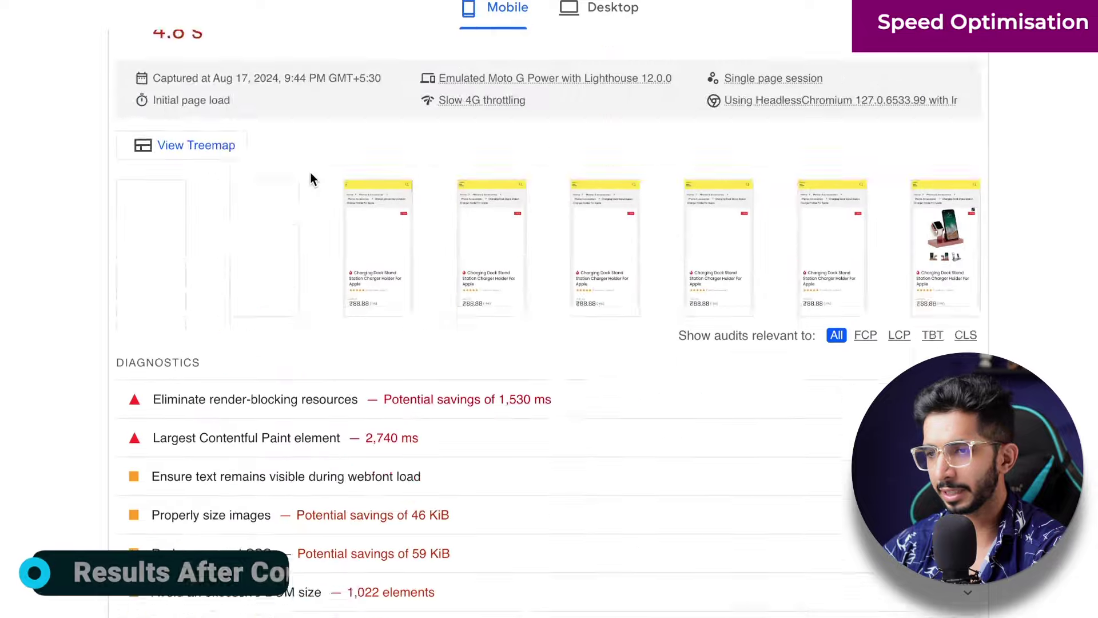
{"action": "scroll", "coordinate": [311, 178], "scroll_direction": "up", "scroll_amount": 3}
{"action": "scroll", "coordinate": [312, 180], "scroll_direction": "up", "scroll_amount": 1}
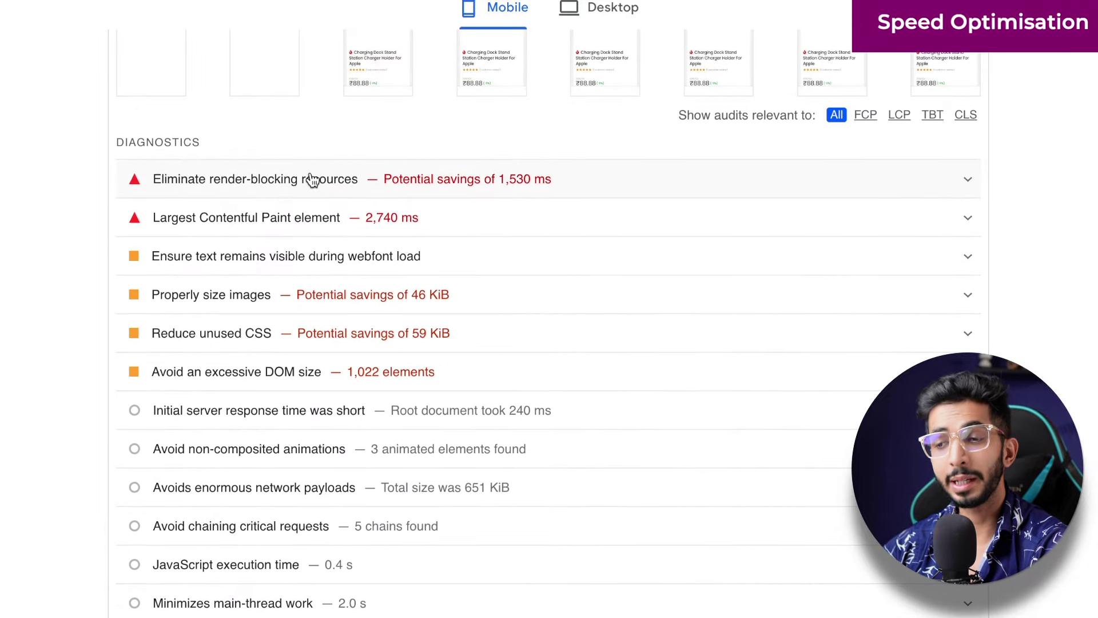
{"action": "scroll", "coordinate": [233, 254], "scroll_direction": "up", "scroll_amount": 1}
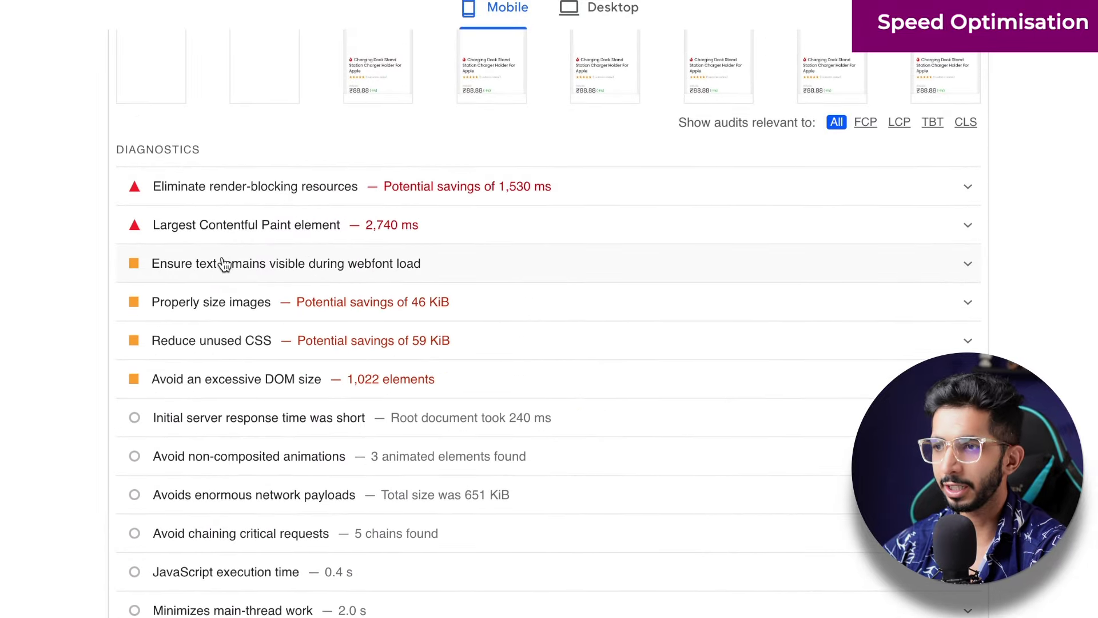
{"action": "scroll", "coordinate": [222, 263], "scroll_direction": "up", "scroll_amount": 15}
Step: Switch to KeyCDN's Website Speed Test and test the store's page URL with New York as the location
{"action": "triple_click", "coordinate": [298, 51]}
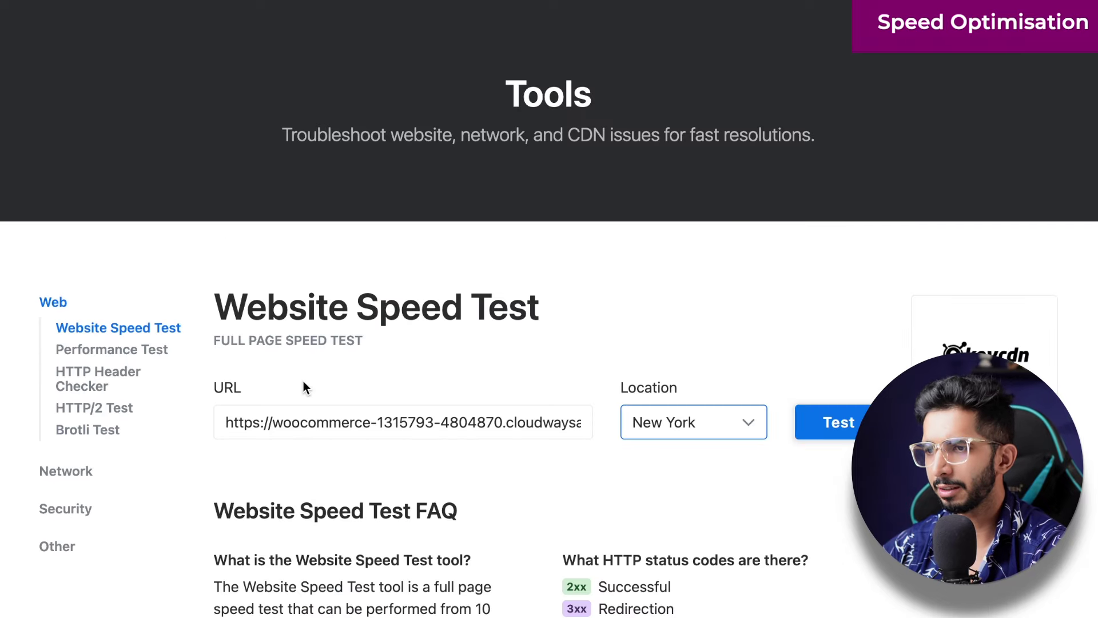
{"action": "left_click", "coordinate": [265, 421]}
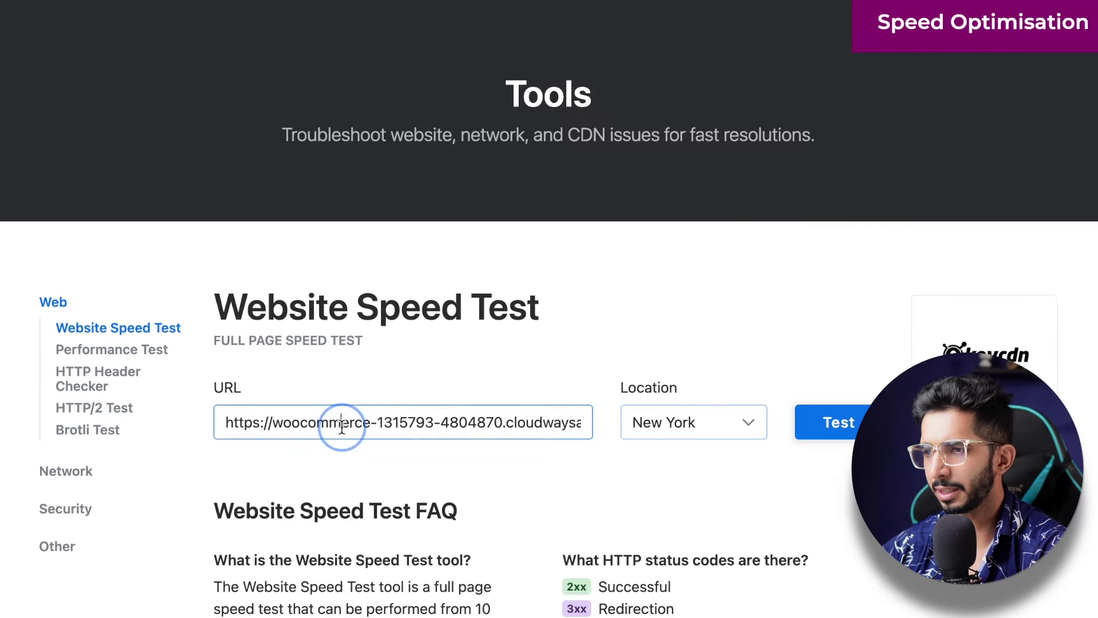
{"action": "key", "text": "End"}
{"action": "left_click", "coordinate": [826, 420]}
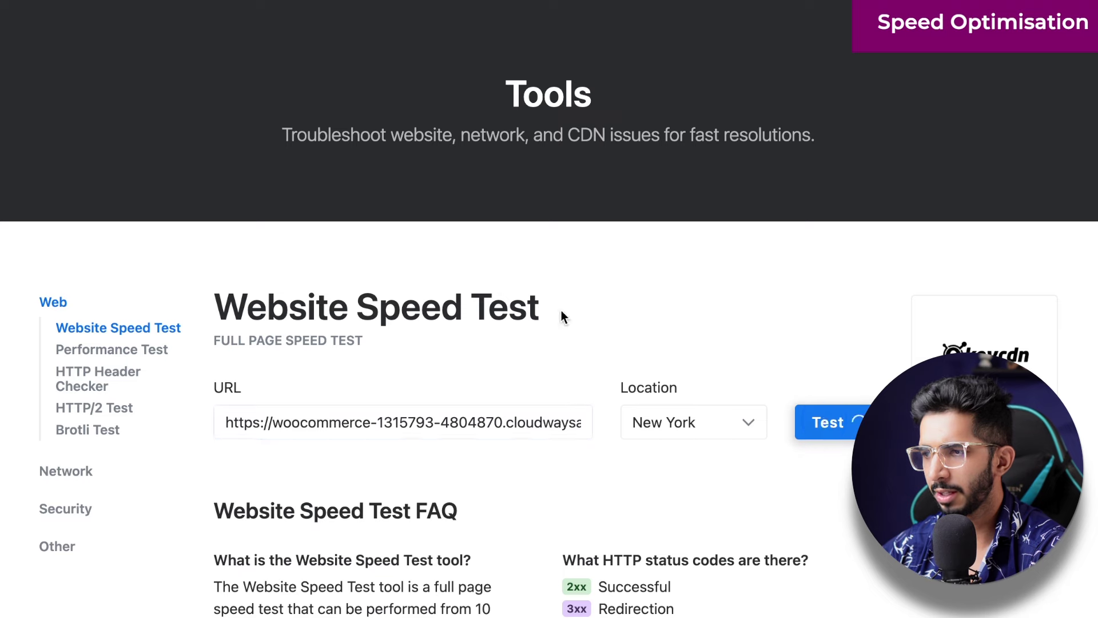